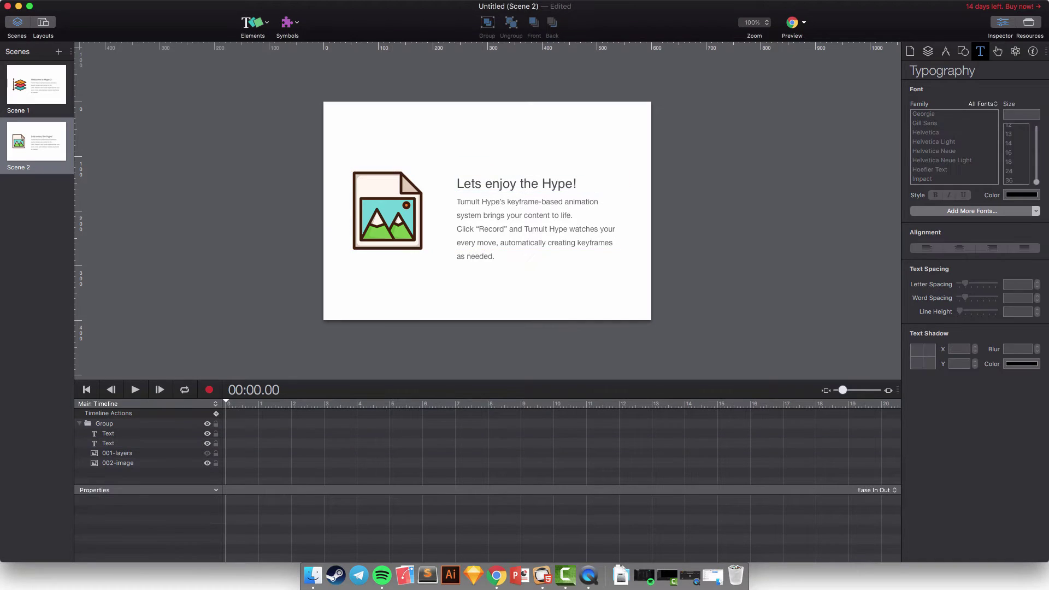
# Replace the Scene 2 body paragraph with "Come to learn about Hype 3 in the my youtube channel which" followed by the channel owner's name.
pyautogui.click(539, 256)
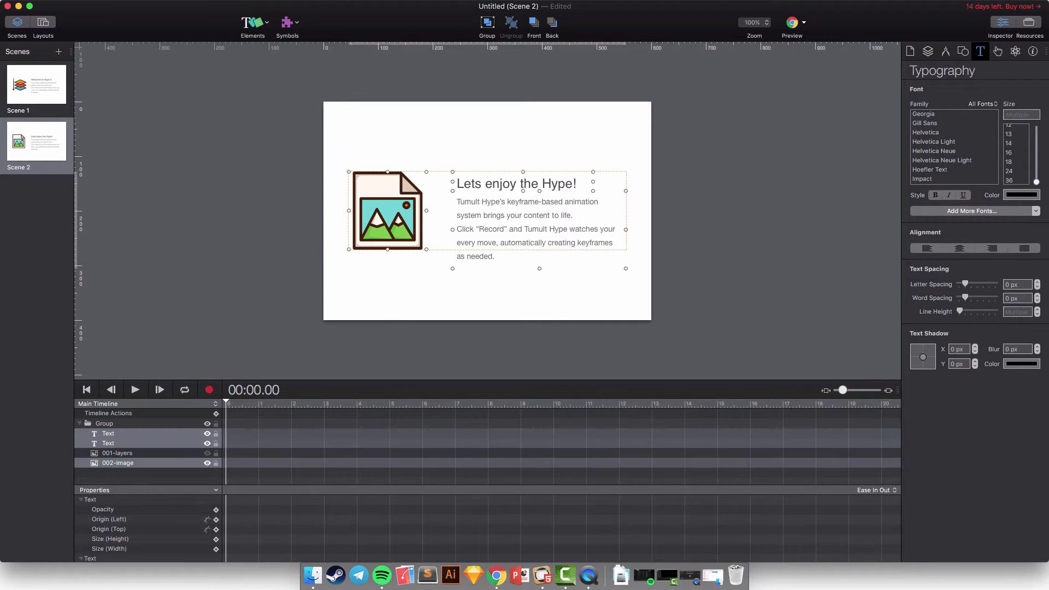
pyautogui.press('super+a')
pyautogui.write('Come to learn about Hype 3 in the my youtube channel which Angga Risky ...')
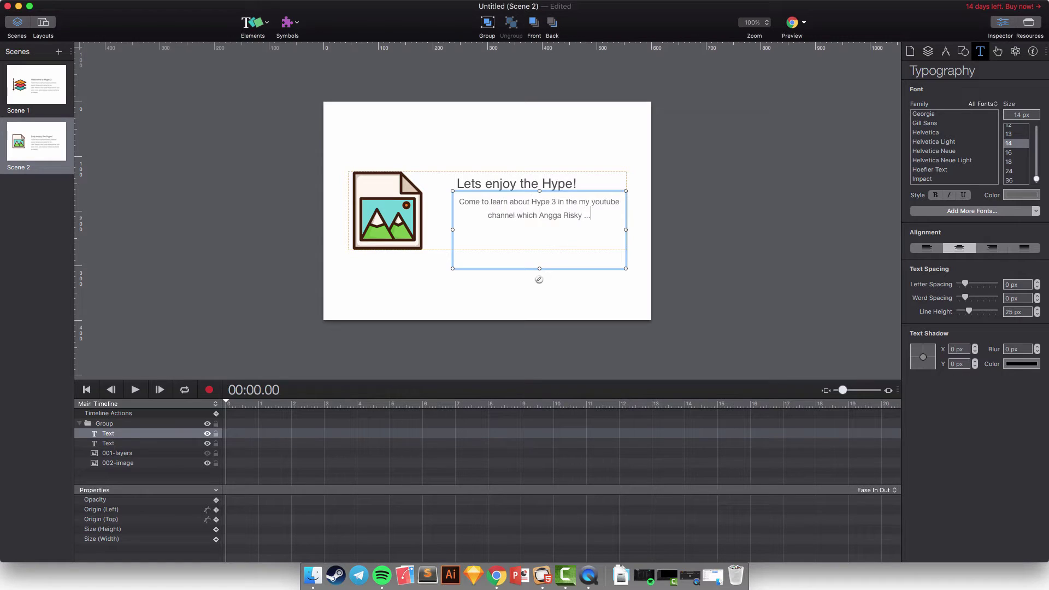
# Try to resize the body text box and left-align its text.
pyautogui.press('super+a')
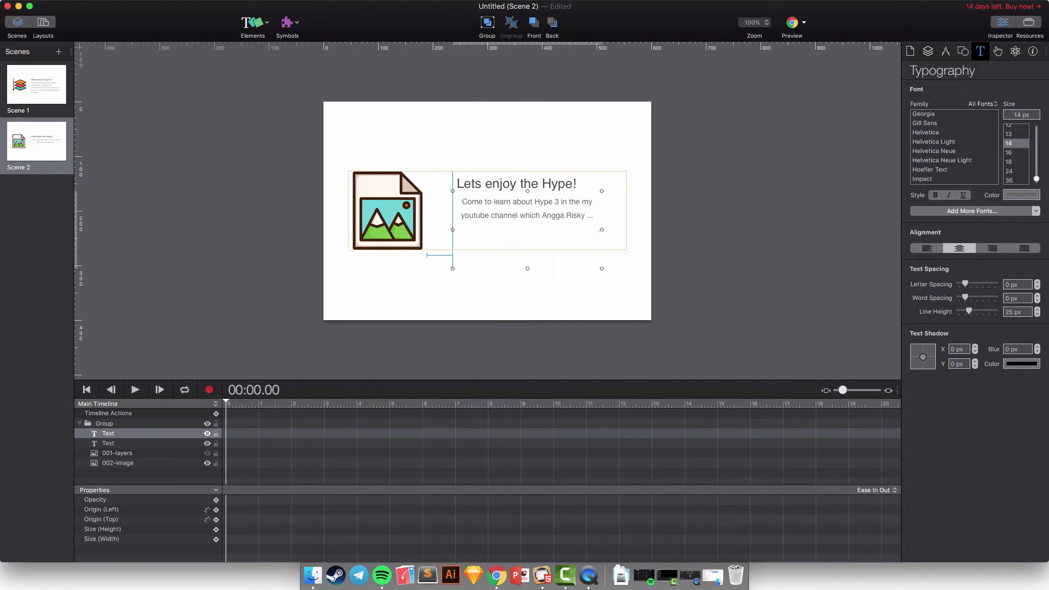
pyautogui.press('Left')
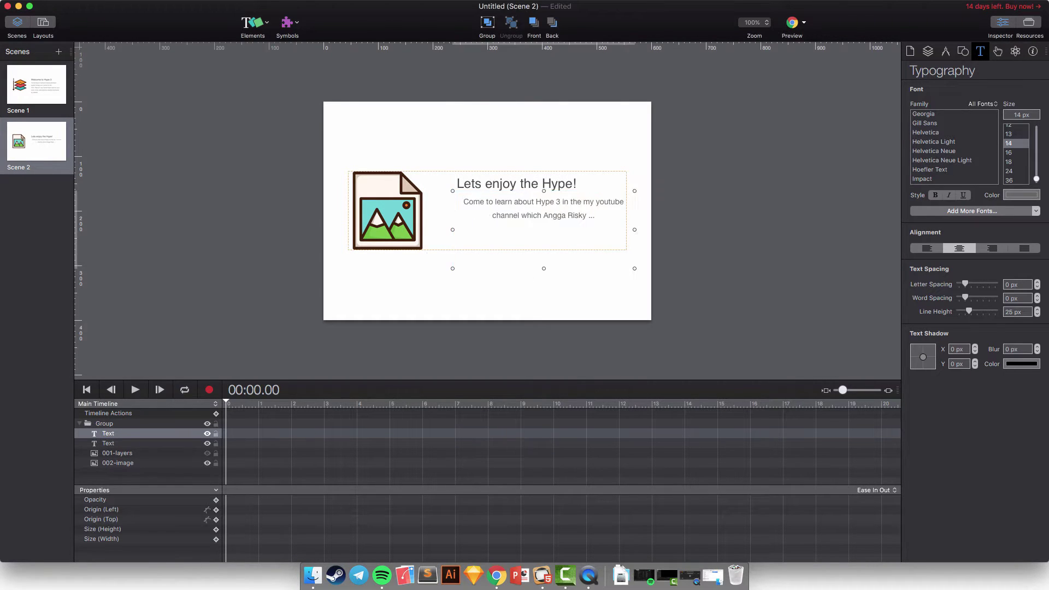
pyautogui.press('super+a')
pyautogui.press('Escape')
pyautogui.press('super+a')
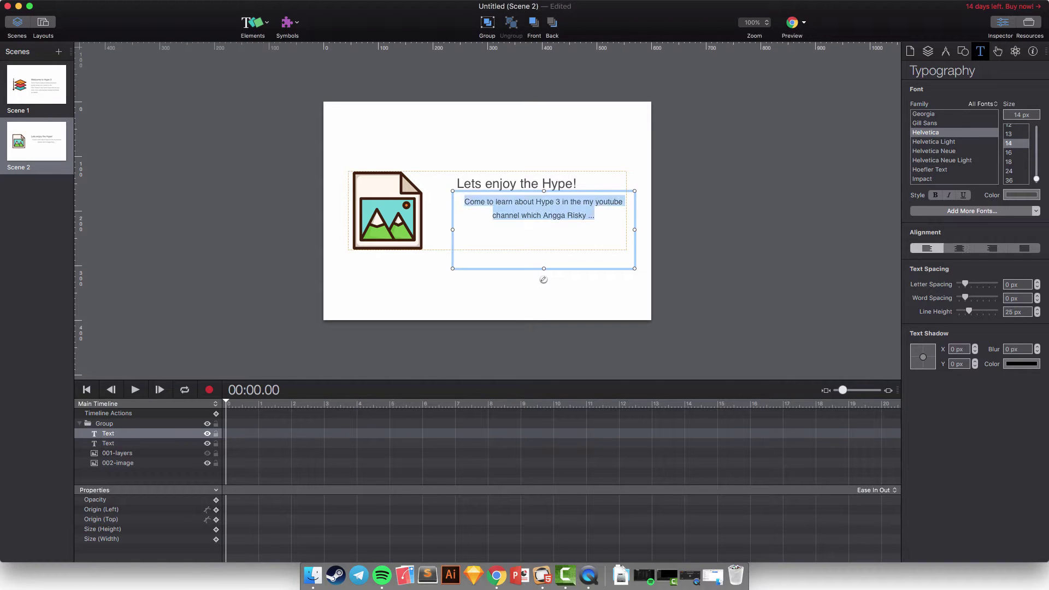
pyautogui.press('Escape')
pyautogui.press('Escape')
# Undo the body text's alignment, sizing and wording edits back to before its text box was inserted.
pyautogui.press('super+z')
pyautogui.press('super+z')
pyautogui.press('super+z')
pyautogui.press('super+z')
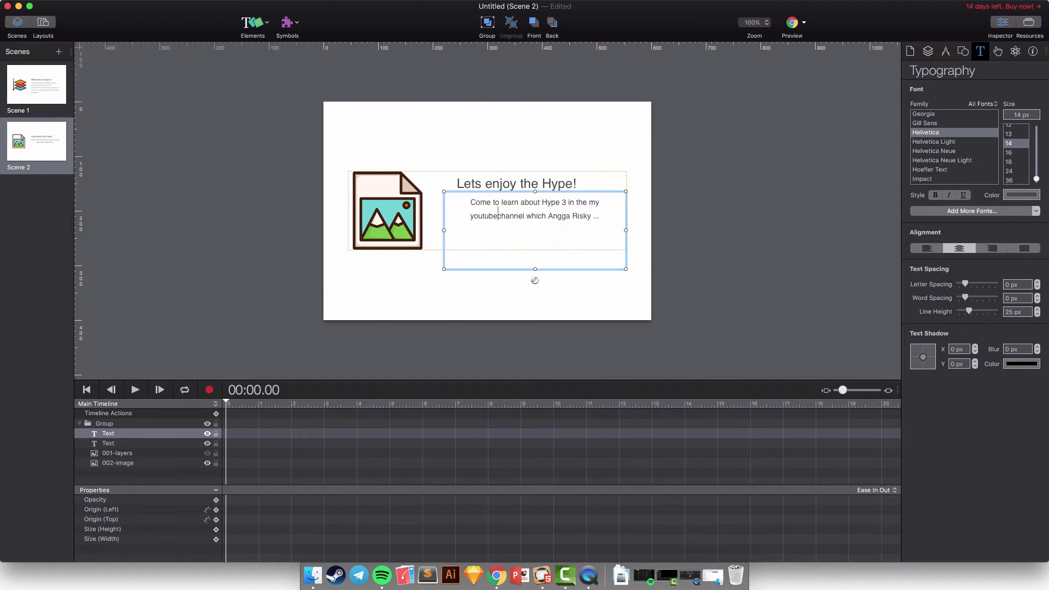
pyautogui.press('super+z')
pyautogui.press('super+z')
pyautogui.press('super+z')
pyautogui.press('super+z')
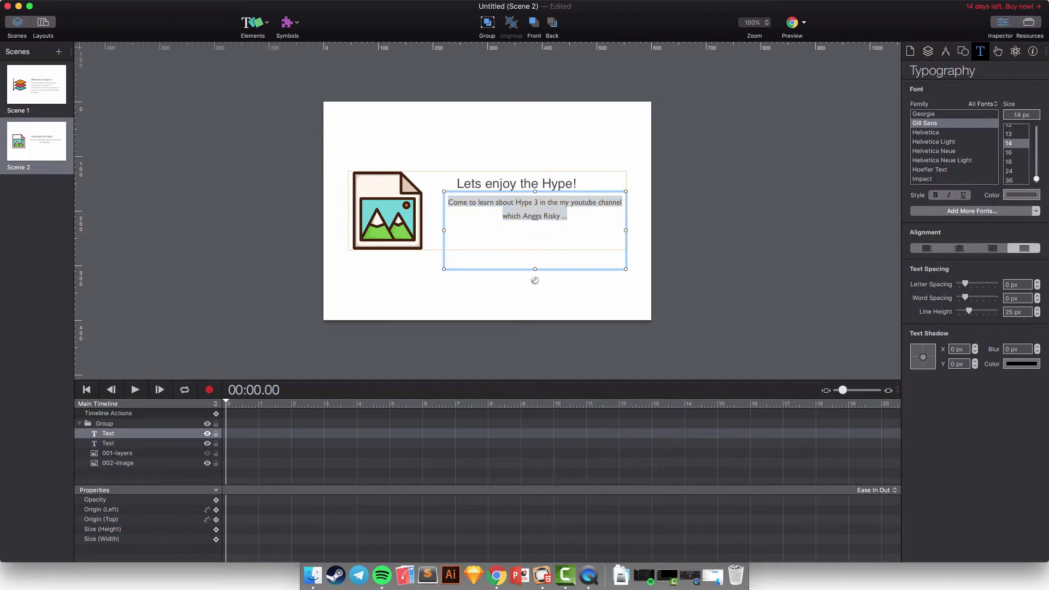
pyautogui.press('super+z')
pyautogui.press('super+z')
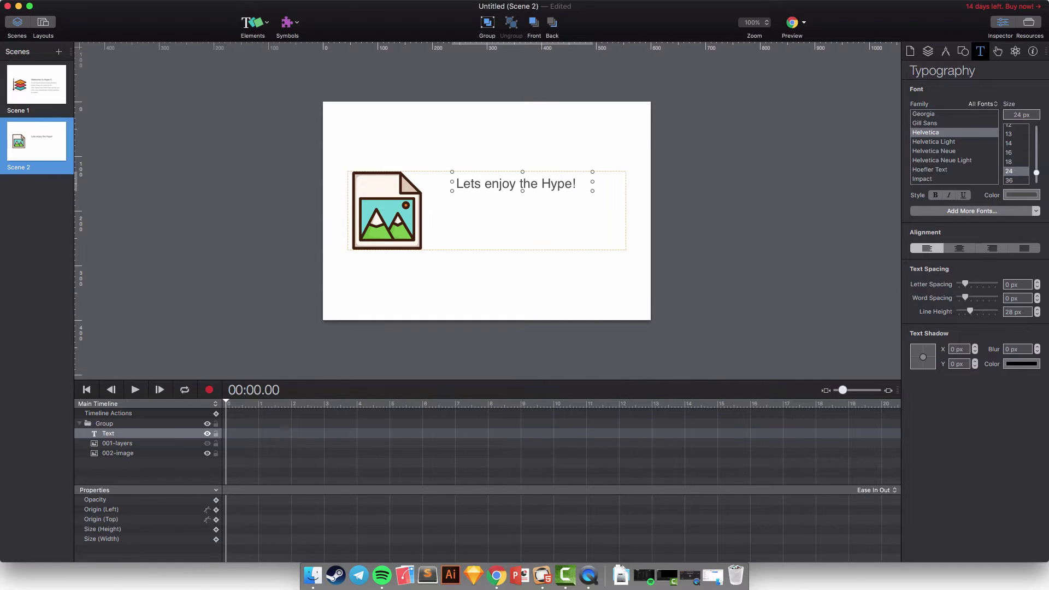
pyautogui.click(252, 21)
pyautogui.click(262, 41)
pyautogui.doubleClick(490, 208)
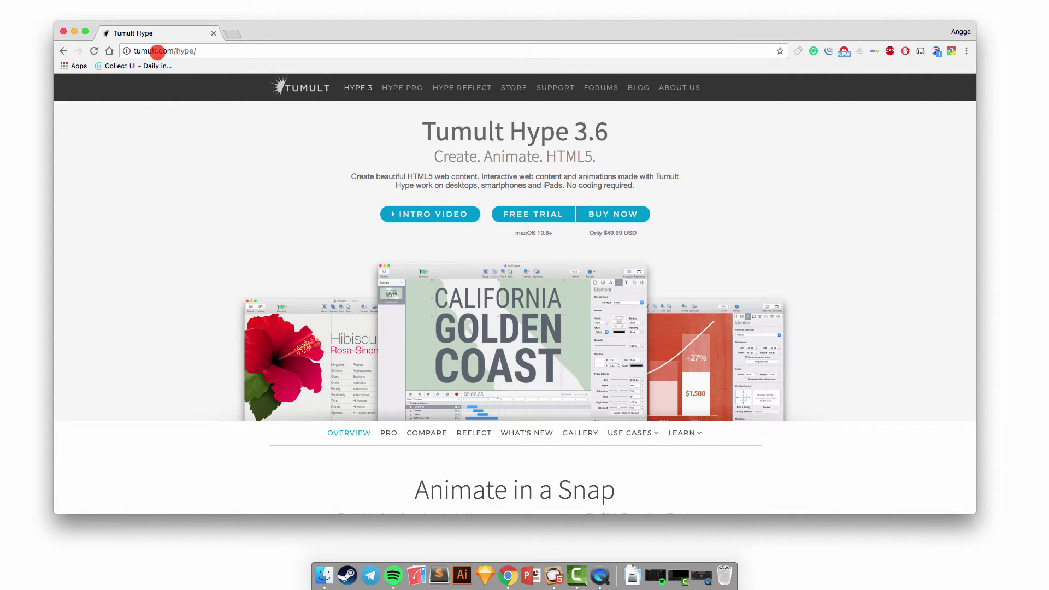
# Read through the Tumult Hype product page, covering its animation, scenes, possibilities, export and Pro upgrade sections.
pyautogui.scroll(1, 455, 177)
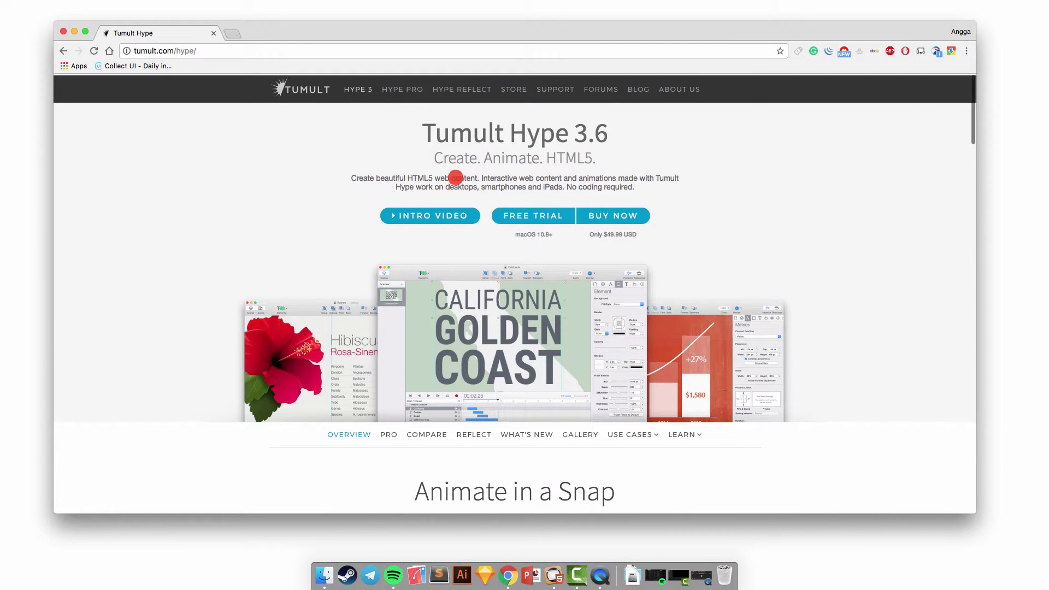
pyautogui.scroll(-10, 459, 185)
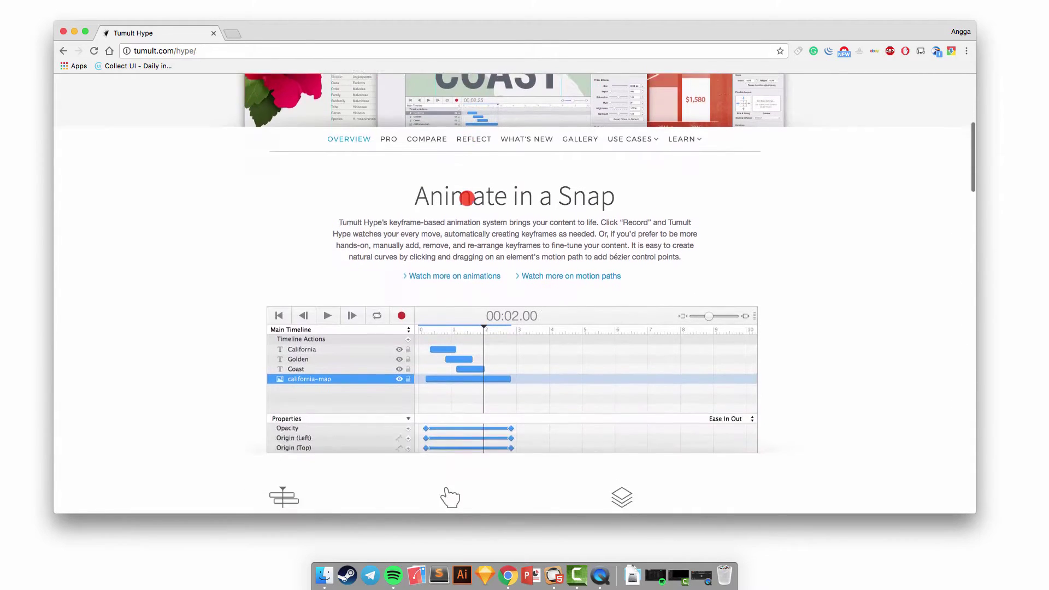
pyautogui.scroll(-2, 466, 198)
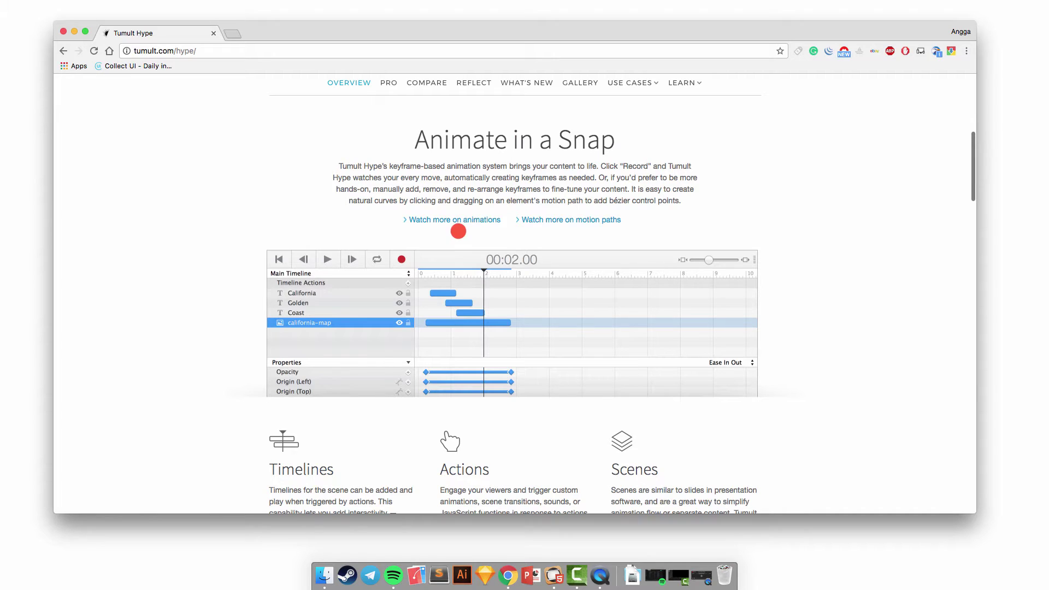
pyautogui.scroll(-11, 496, 234)
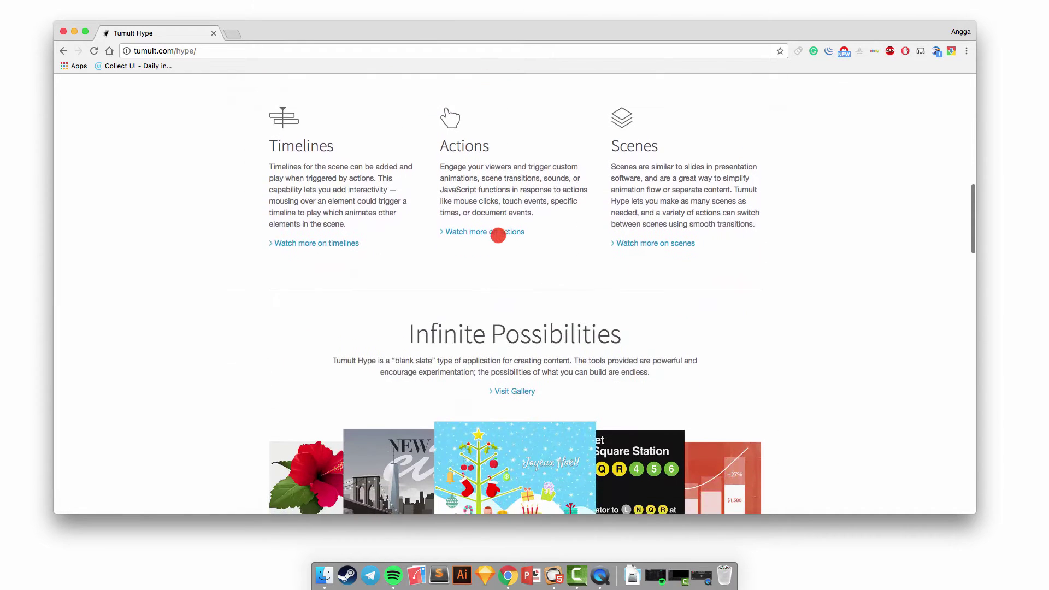
pyautogui.scroll(-9, 497, 235)
pyautogui.scroll(3, 498, 235)
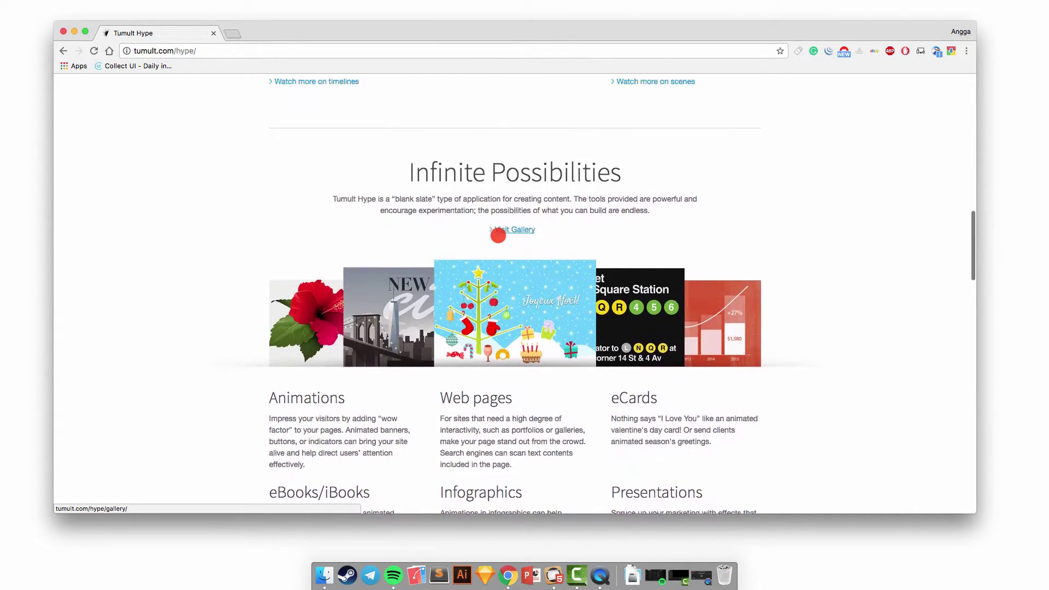
pyautogui.scroll(-1, 498, 235)
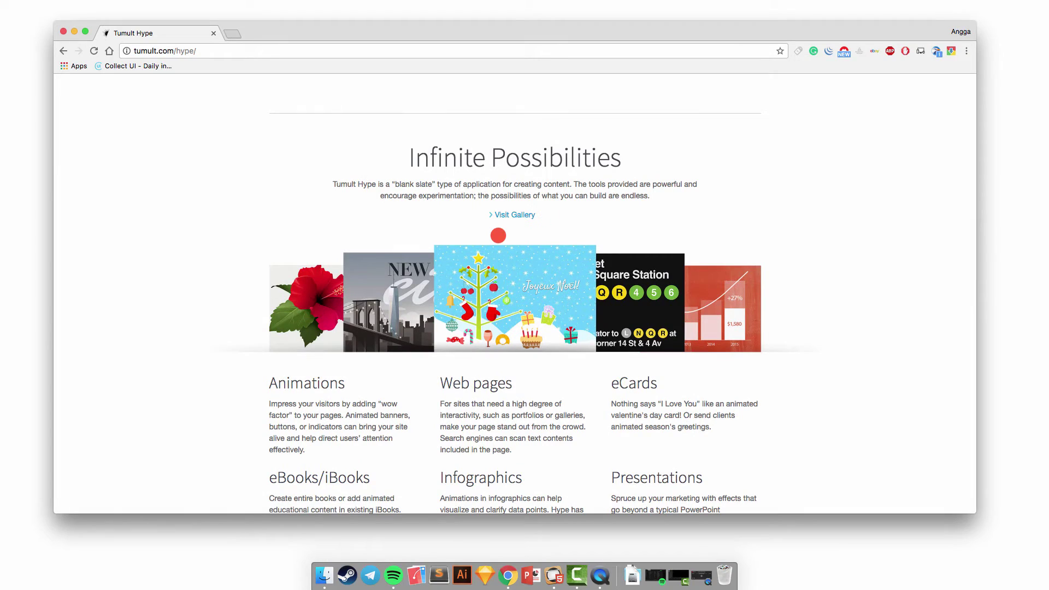
pyautogui.scroll(-20, 498, 235)
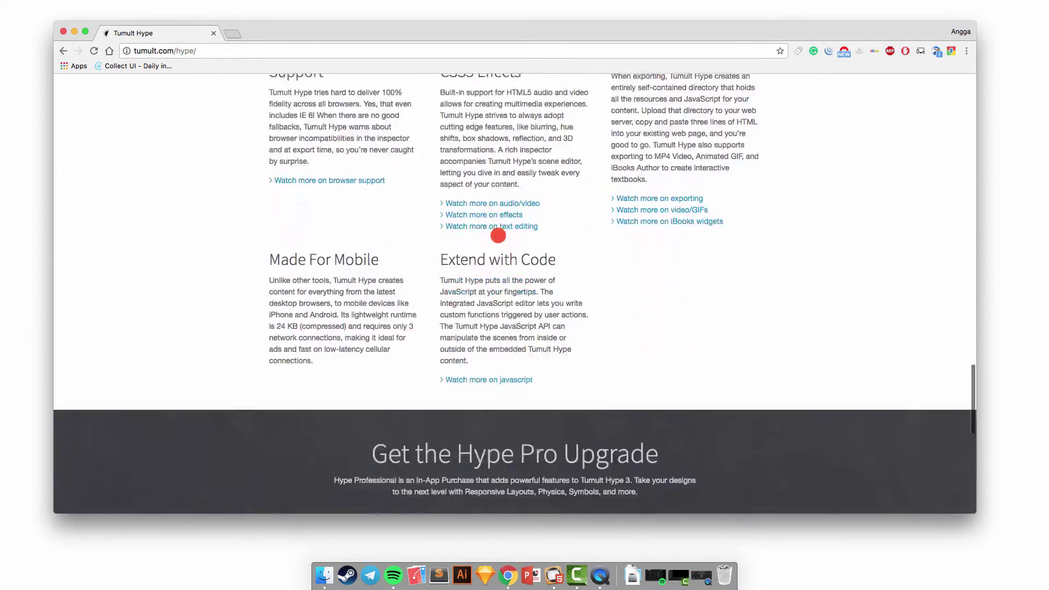
pyautogui.scroll(-10, 497, 235)
pyautogui.scroll(20, 498, 235)
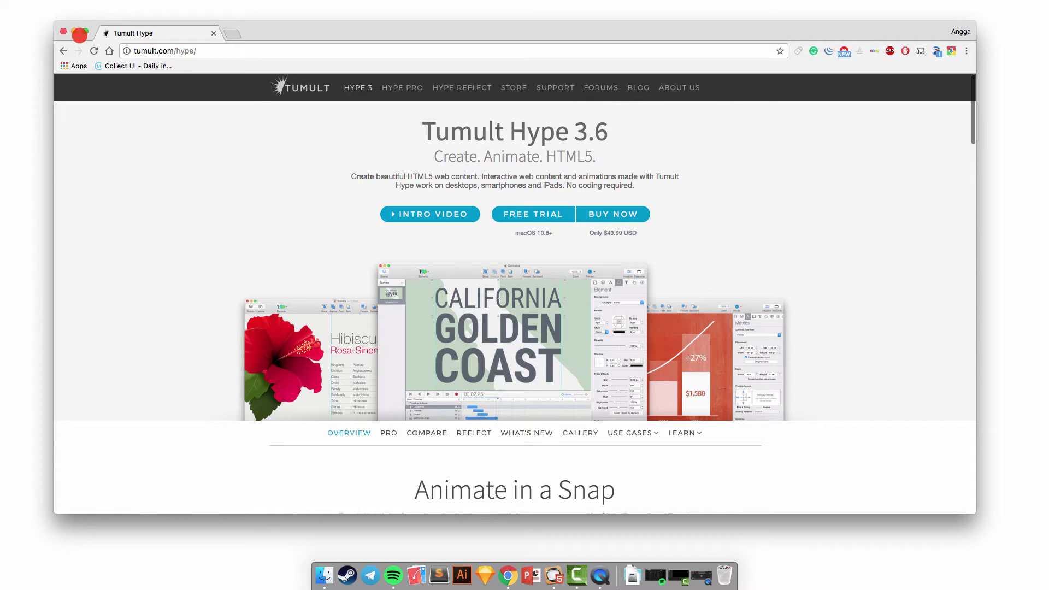
# Minimize the browser and open the png folder inside my-icons-collection in Downloads in Finder.
pyautogui.click(75, 32)
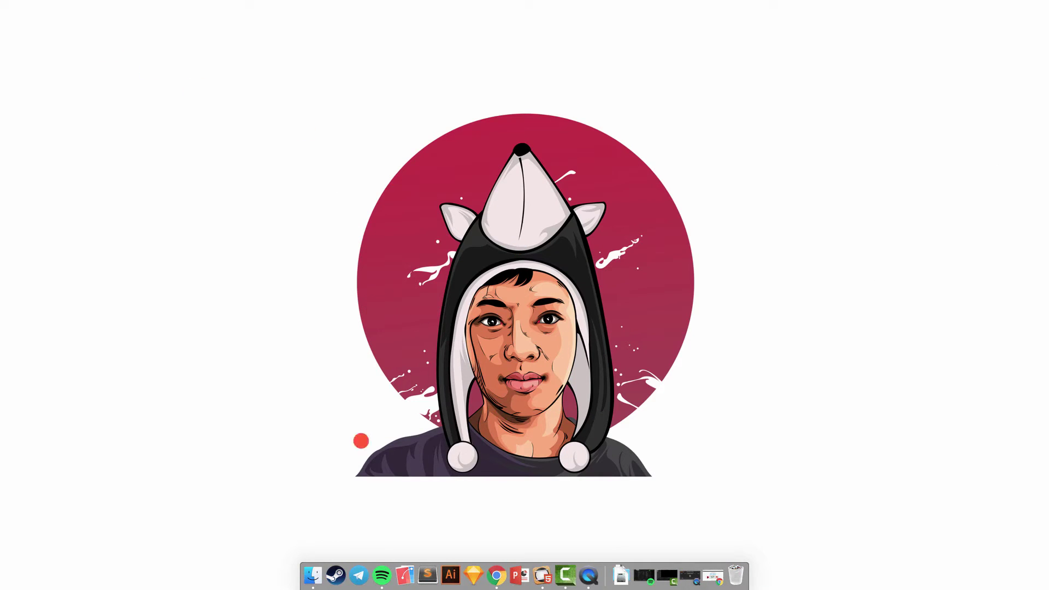
pyautogui.click(312, 574)
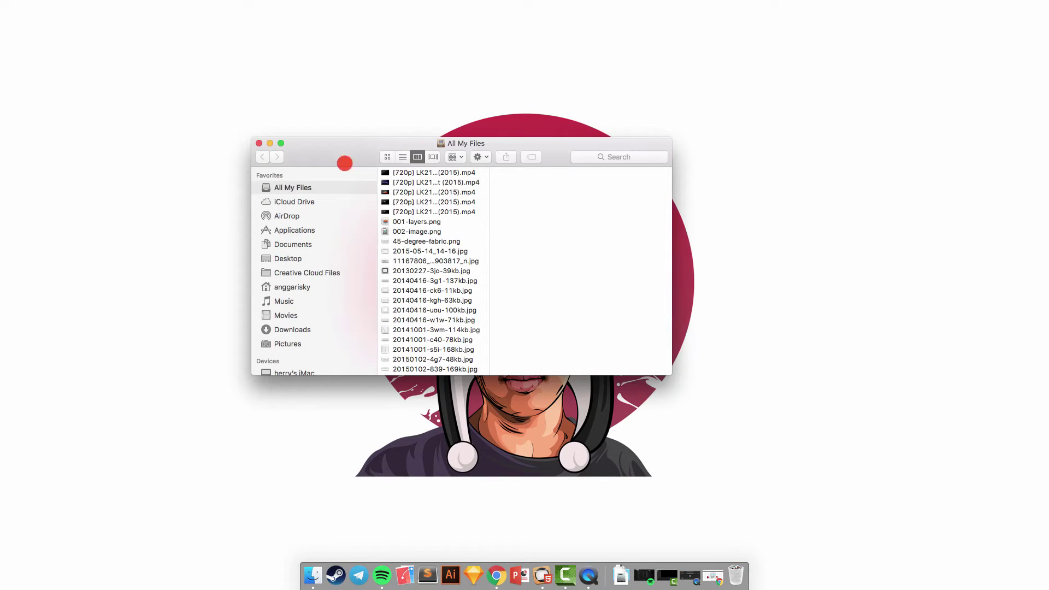
pyautogui.click(327, 330)
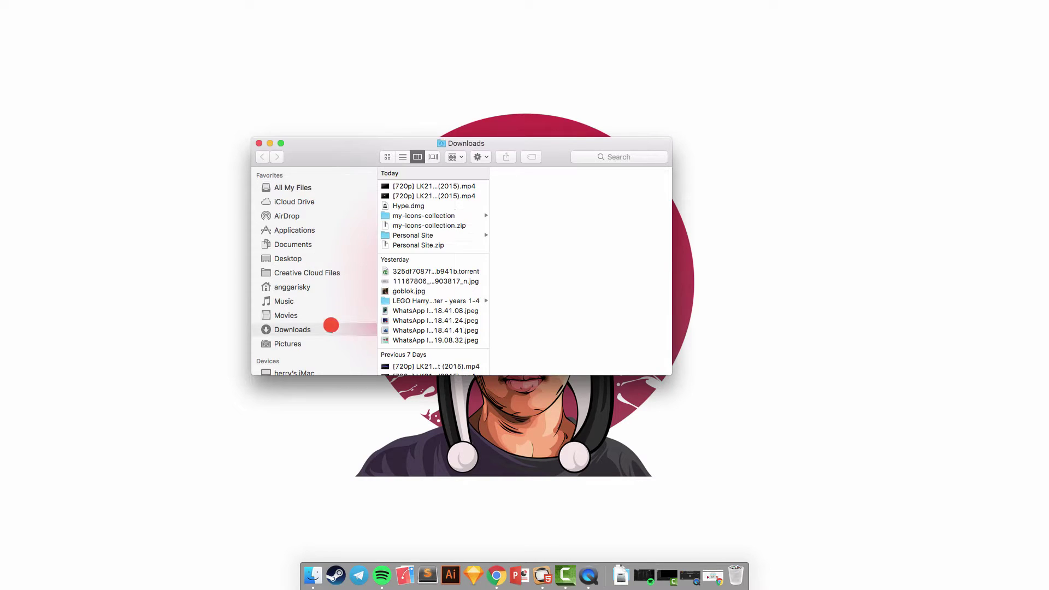
pyautogui.click(457, 217)
pyautogui.click(564, 195)
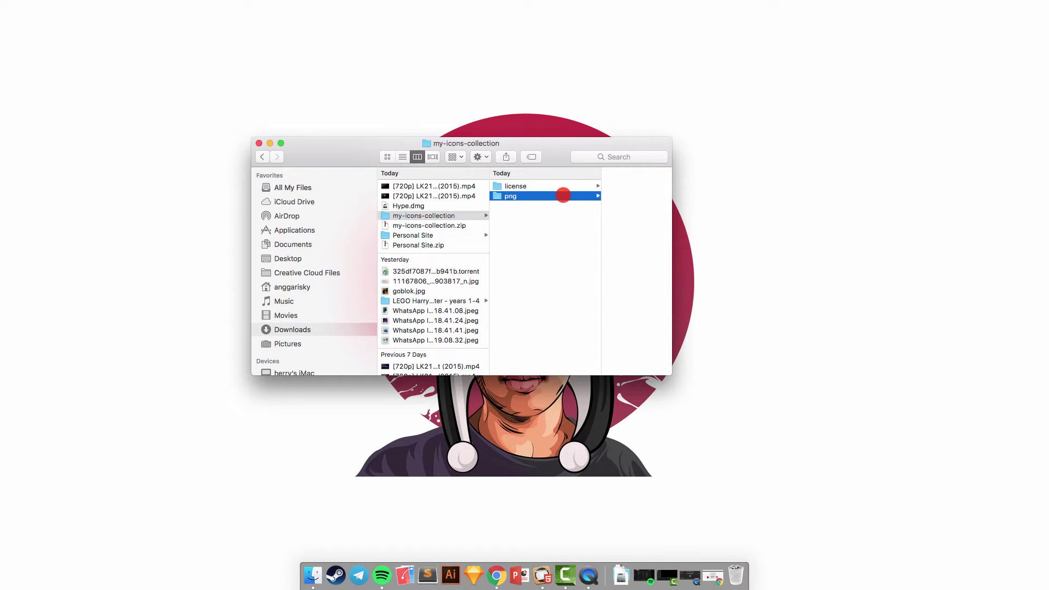
pyautogui.press('super+c')
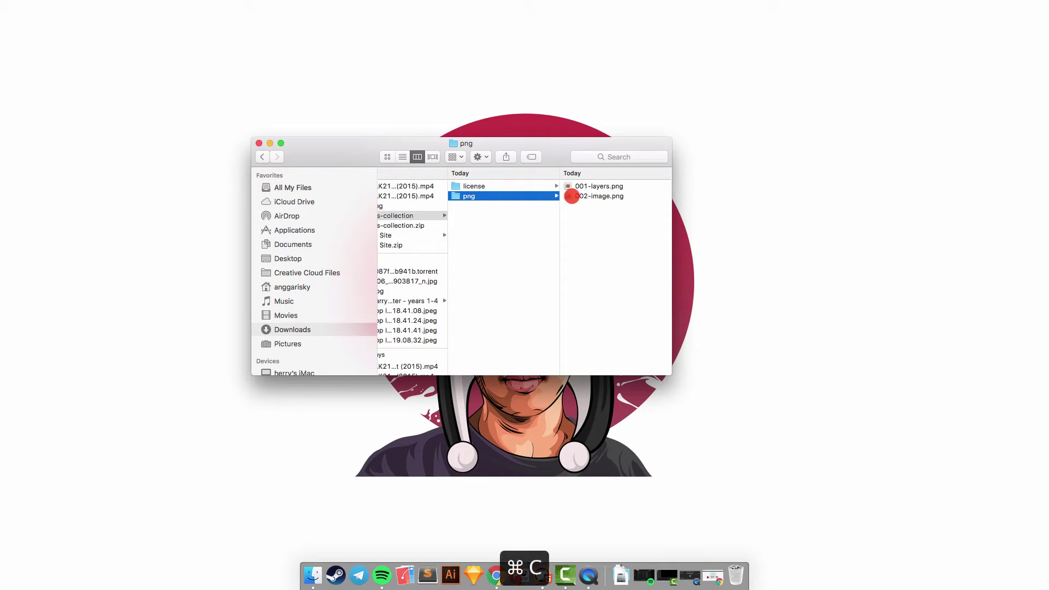
# Preview the two icons in the png folder, select 001-layers.png, and move the Finder window towards the screen corner.
pyautogui.click(586, 195)
pyautogui.click(501, 186)
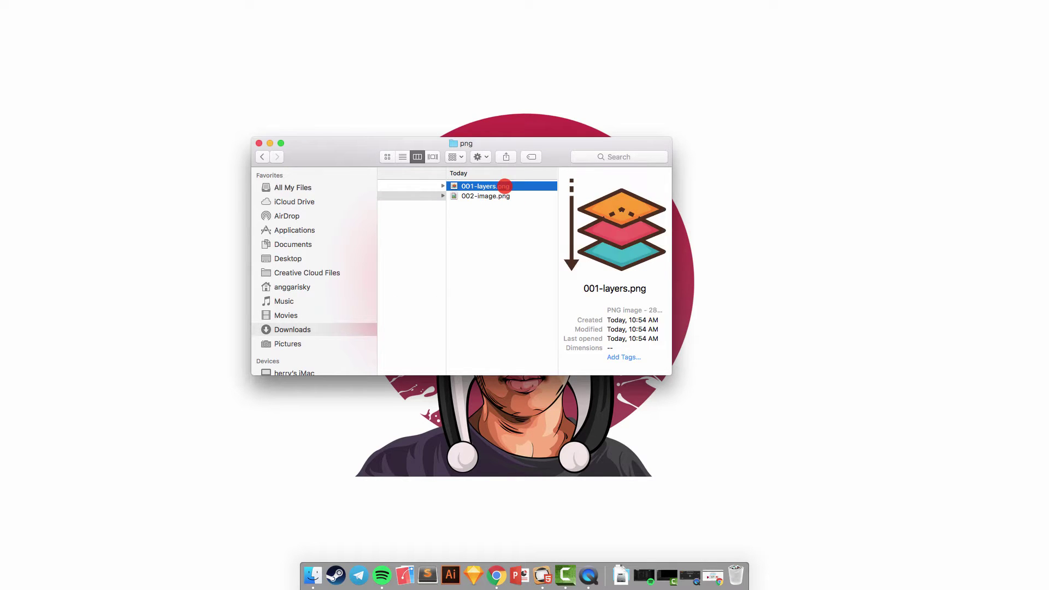
pyautogui.moveTo(374, 143); pyautogui.dragTo(191, 95)
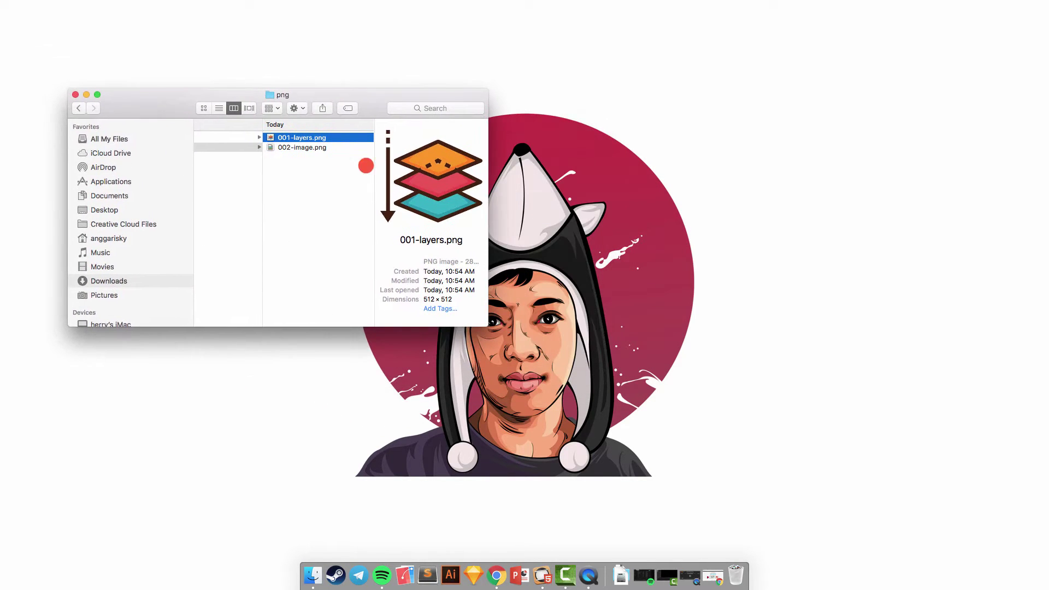
pyautogui.click(343, 148)
pyautogui.click(342, 138)
pyautogui.moveTo(153, 103); pyautogui.dragTo(145, 88)
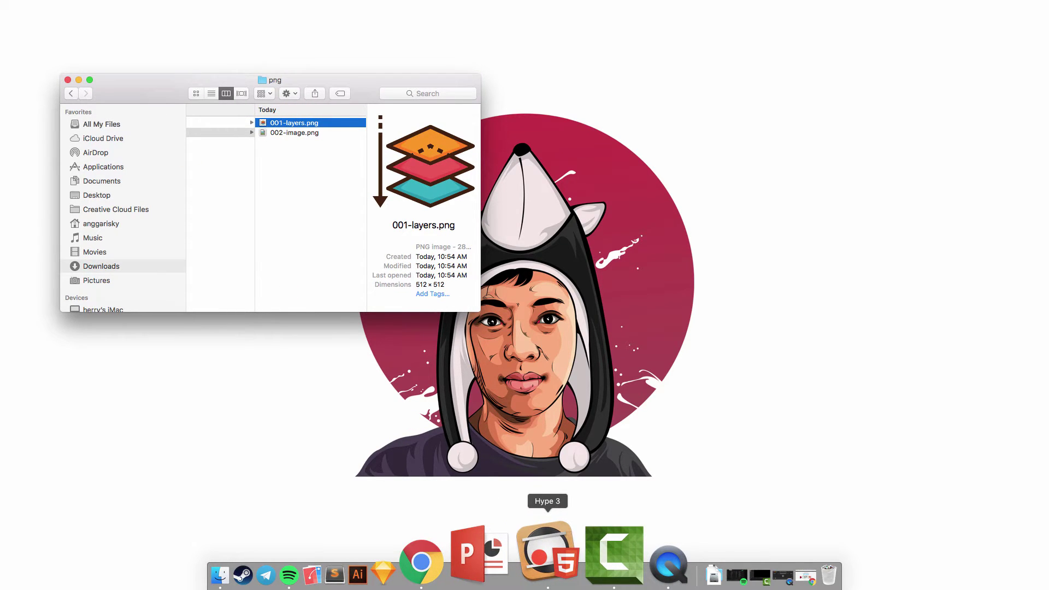
# Switch to Hype 3 and enlarge the blank document's window to fill the screen.
pyautogui.click(547, 552)
pyautogui.moveTo(443, 10); pyautogui.dragTo(439, 38)
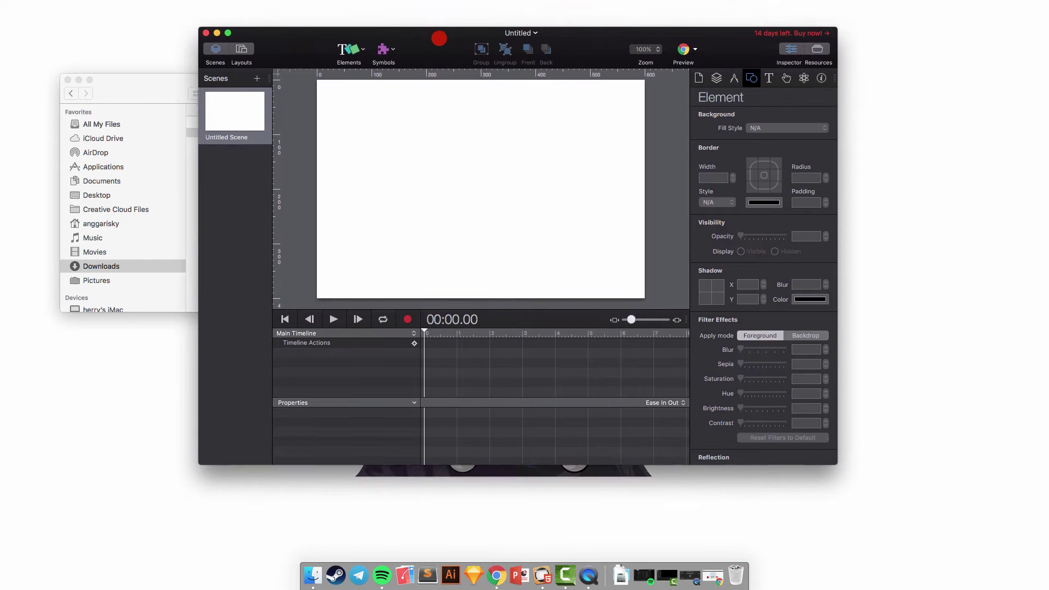
pyautogui.doubleClick(439, 38)
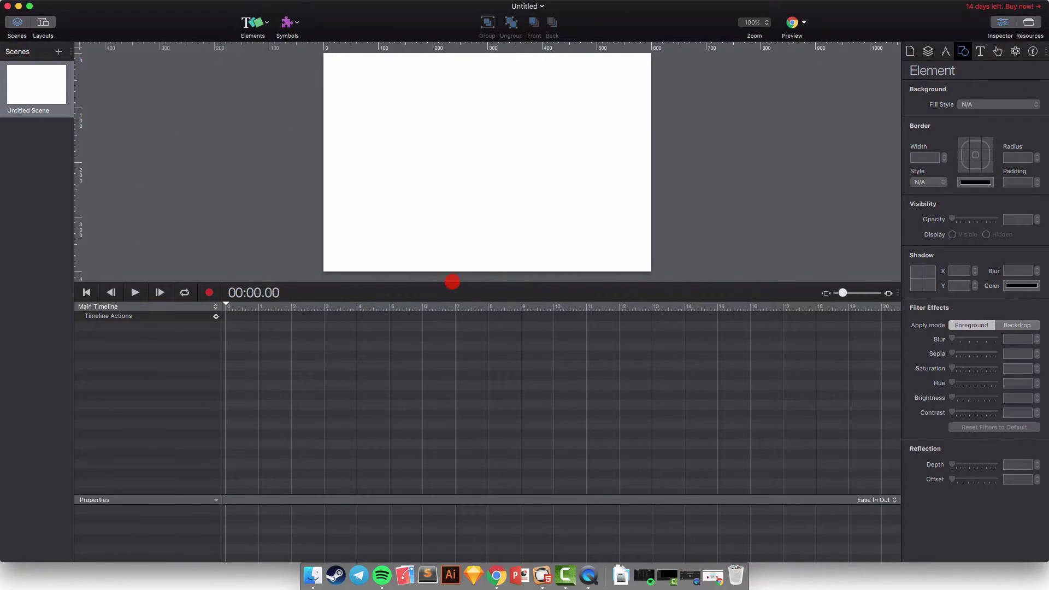
# Give the scene canvas more height by shrinking the timeline area, and enlarge the properties area beneath the timeline.
pyautogui.moveTo(452, 283); pyautogui.dragTo(470, 375)
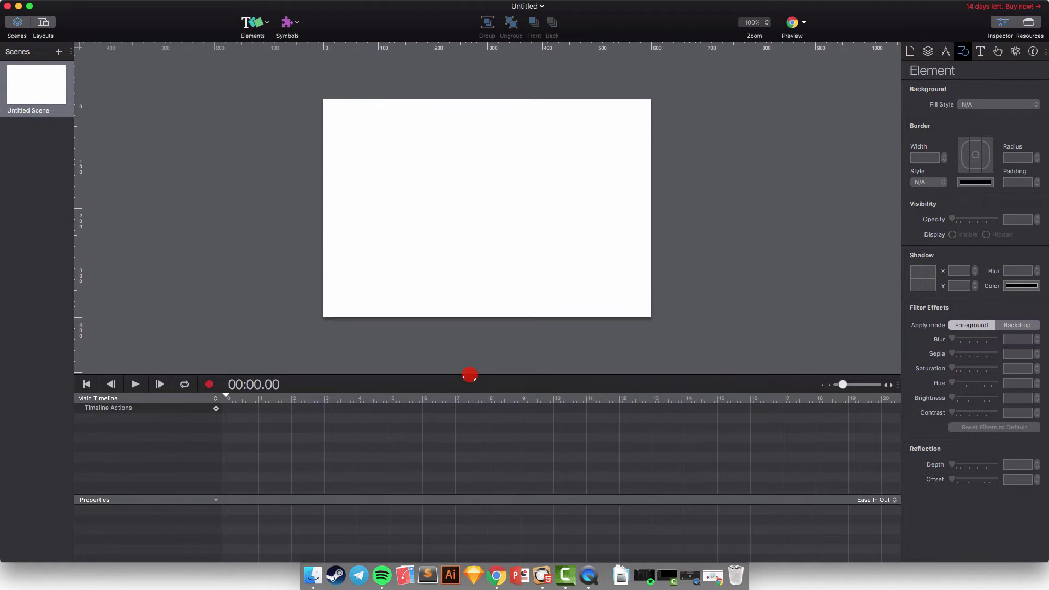
pyautogui.moveTo(439, 493); pyautogui.dragTo(440, 441)
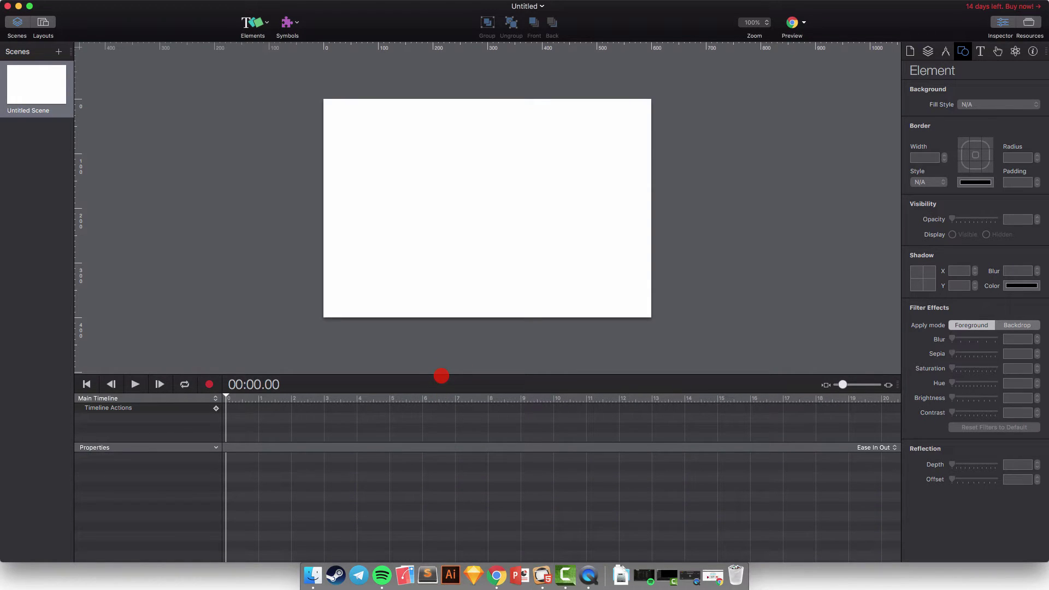
pyautogui.moveTo(441, 374); pyautogui.dragTo(441, 380)
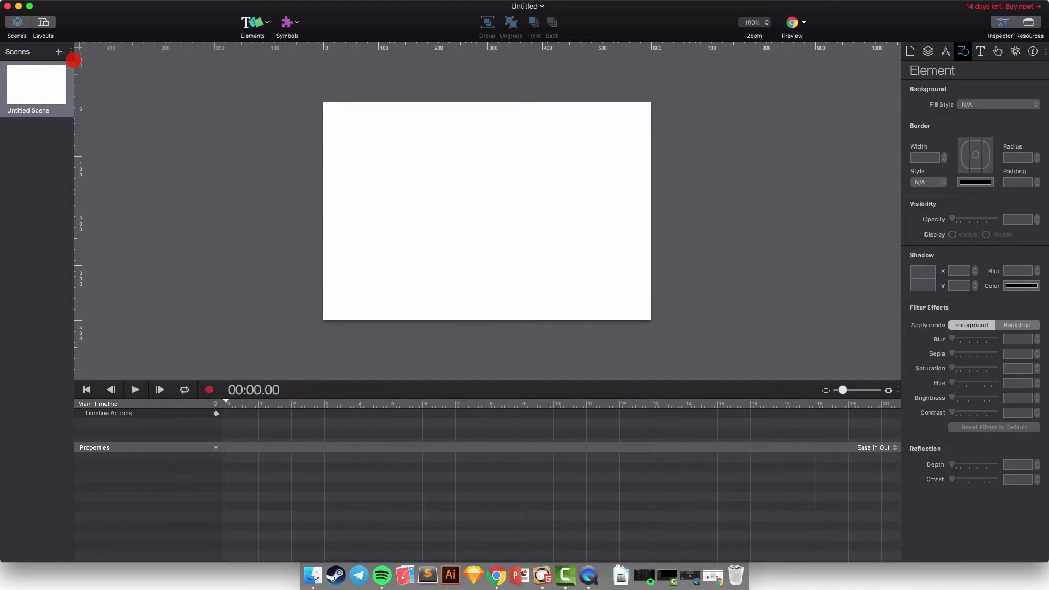
# Show the document's layouts list to examine it, and hide it again.
pyautogui.click(50, 22)
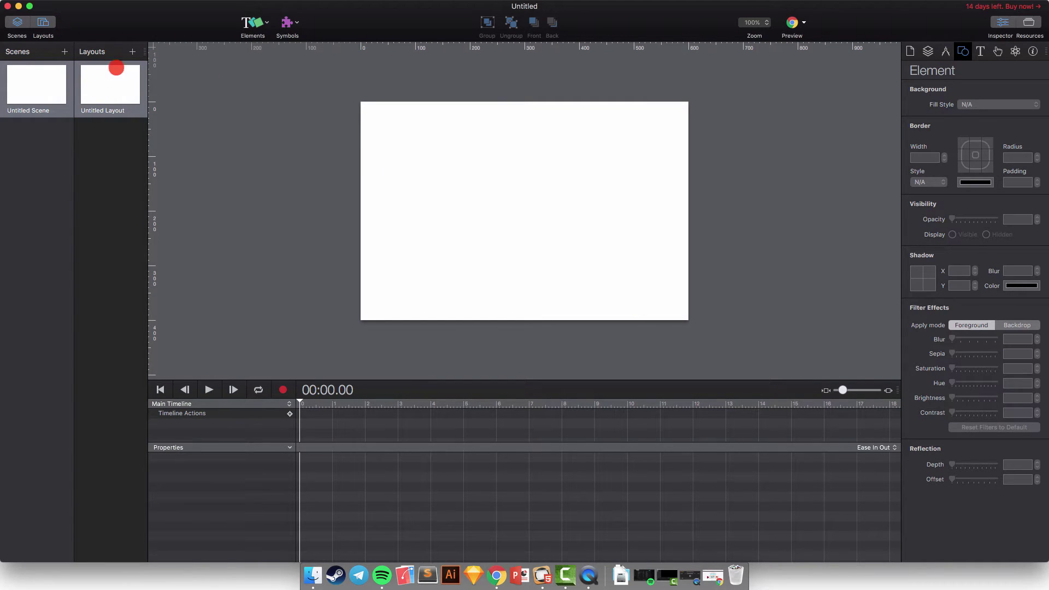
pyautogui.click(39, 21)
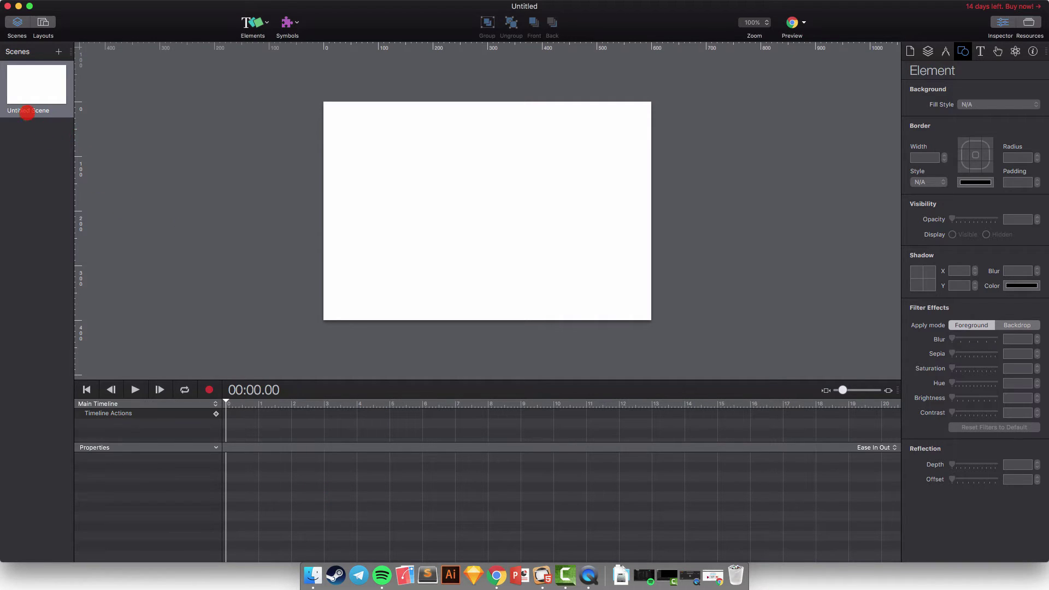
# Rename the untitled scene as "Scene 1".
pyautogui.click(27, 112)
pyautogui.click(27, 112)
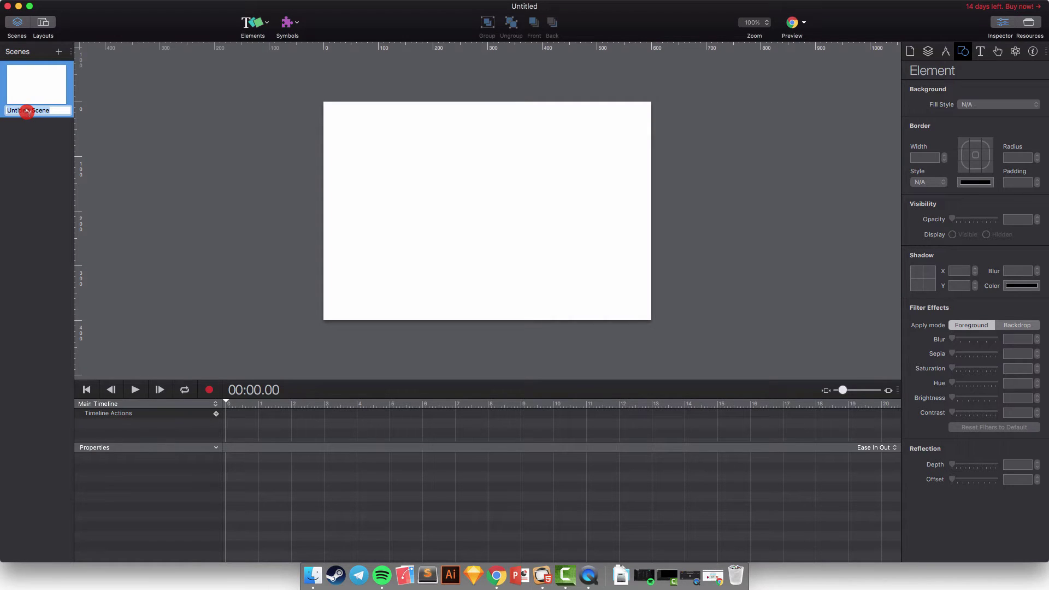
pyautogui.write('Scene 1')
pyautogui.press('Return')
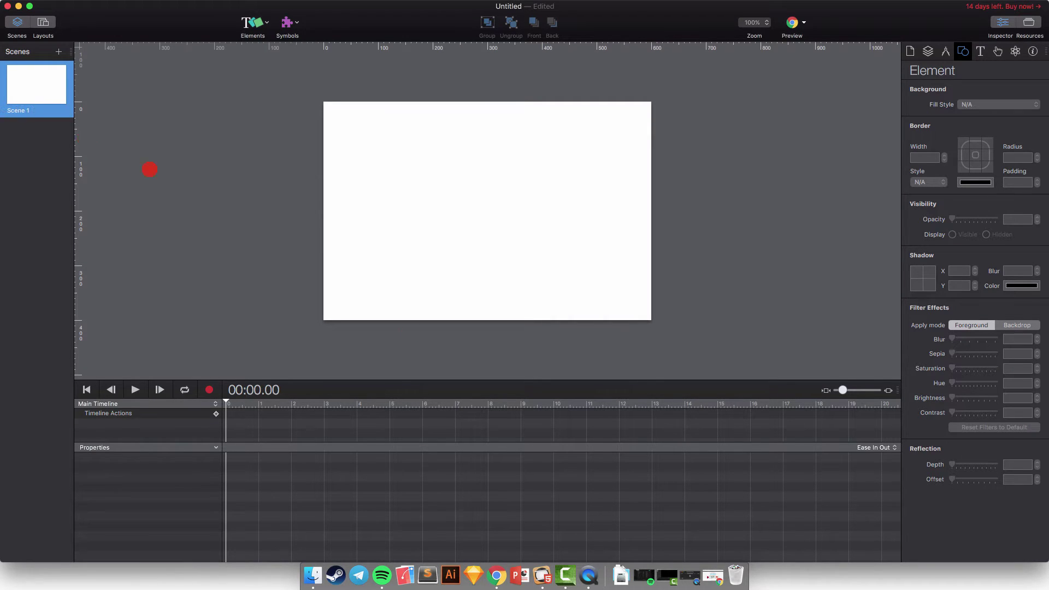
# Add 001-layers.png and 002-image.png from the downloaded png folder in Finder to Scene 1, and put the Finder window away.
pyautogui.click(312, 576)
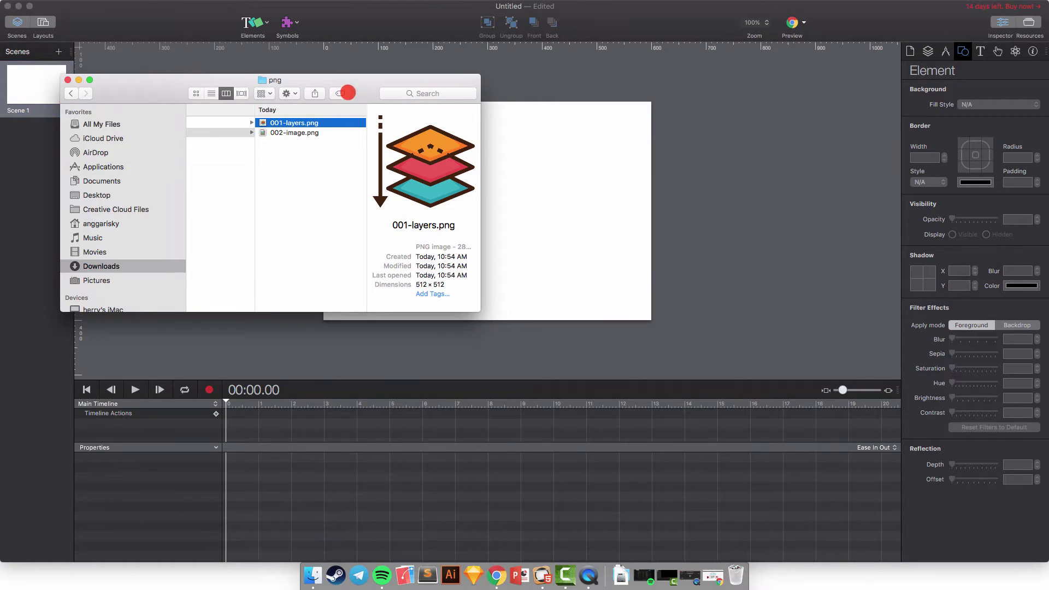
pyautogui.moveTo(355, 92); pyautogui.dragTo(427, 201)
pyautogui.click(389, 241)
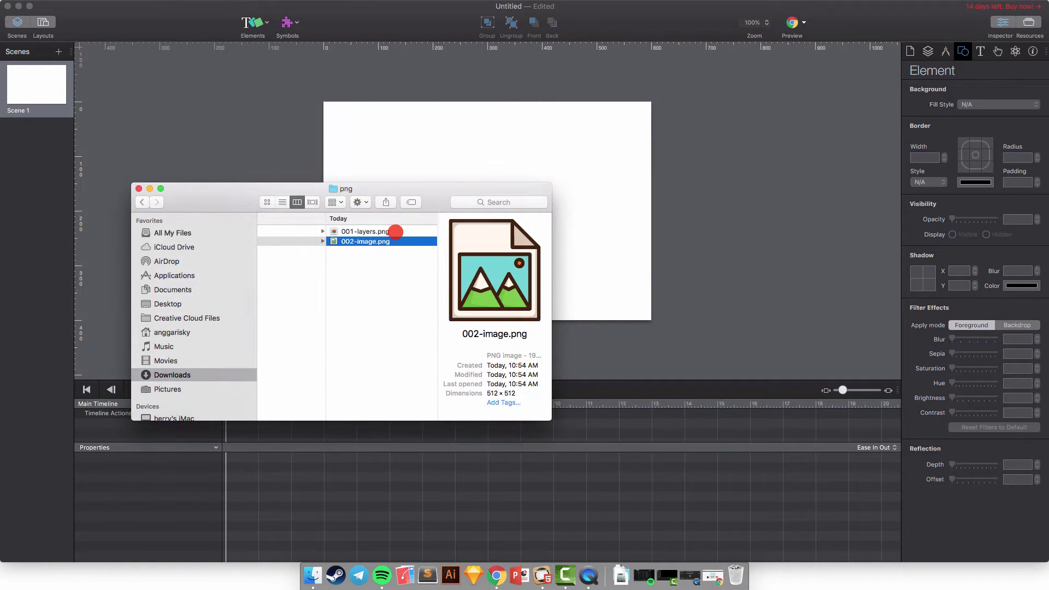
pyautogui.keyDown('shift'); pyautogui.click(377, 234); pyautogui.keyUp('shift')
pyautogui.moveTo(377, 236); pyautogui.dragTo(401, 175)
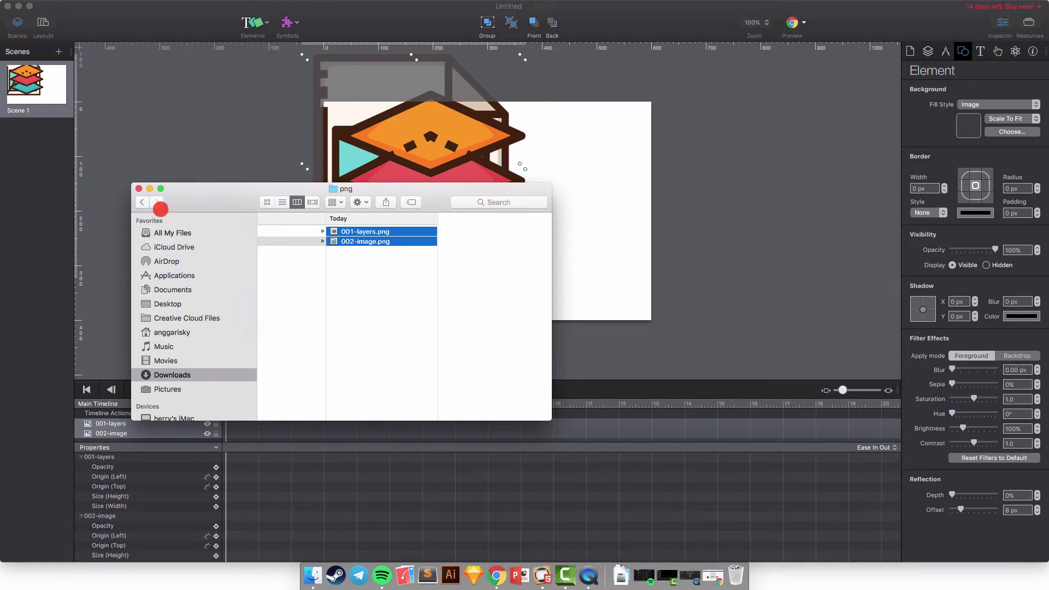
pyautogui.click(149, 188)
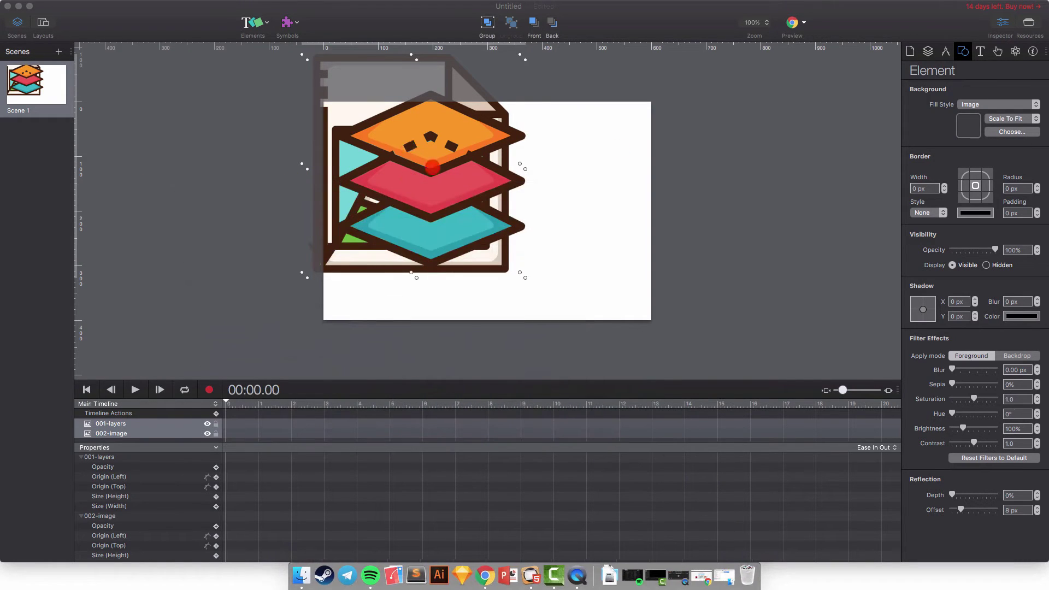
# Shrink both images together to about 140 px square in the left part of the scene, and shift the layers icon slightly right.
pyautogui.moveTo(429, 164); pyautogui.dragTo(471, 191)
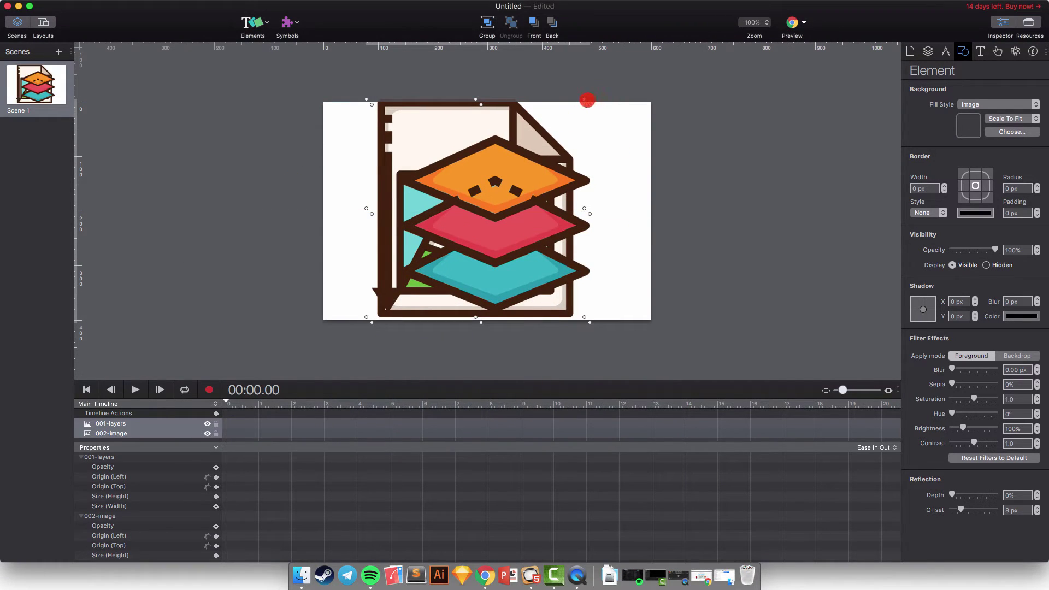
pyautogui.moveTo(589, 104); pyautogui.dragTo(417, 161)
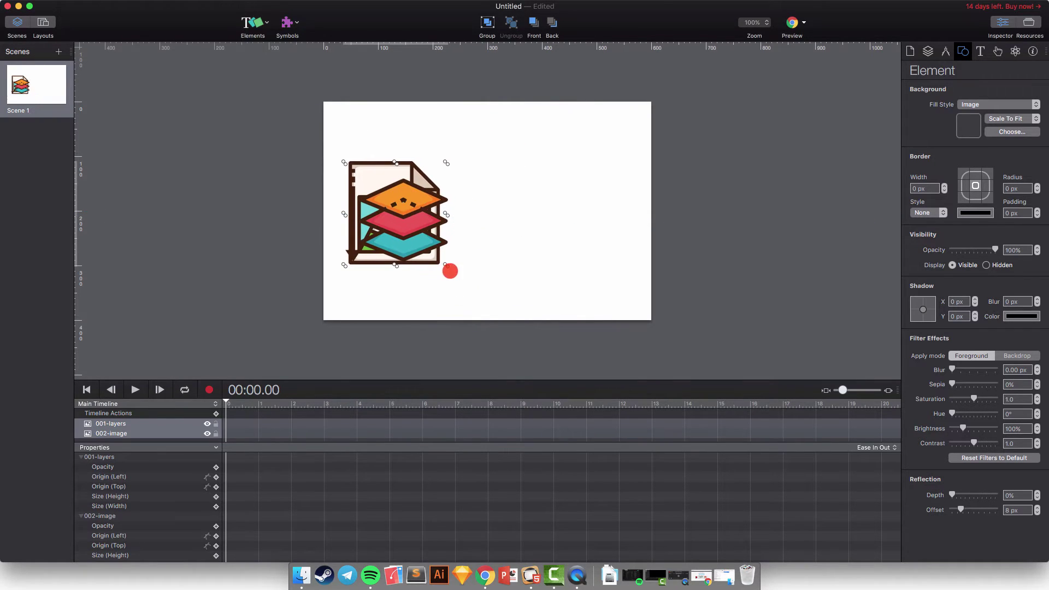
pyautogui.moveTo(447, 266); pyautogui.dragTo(419, 241)
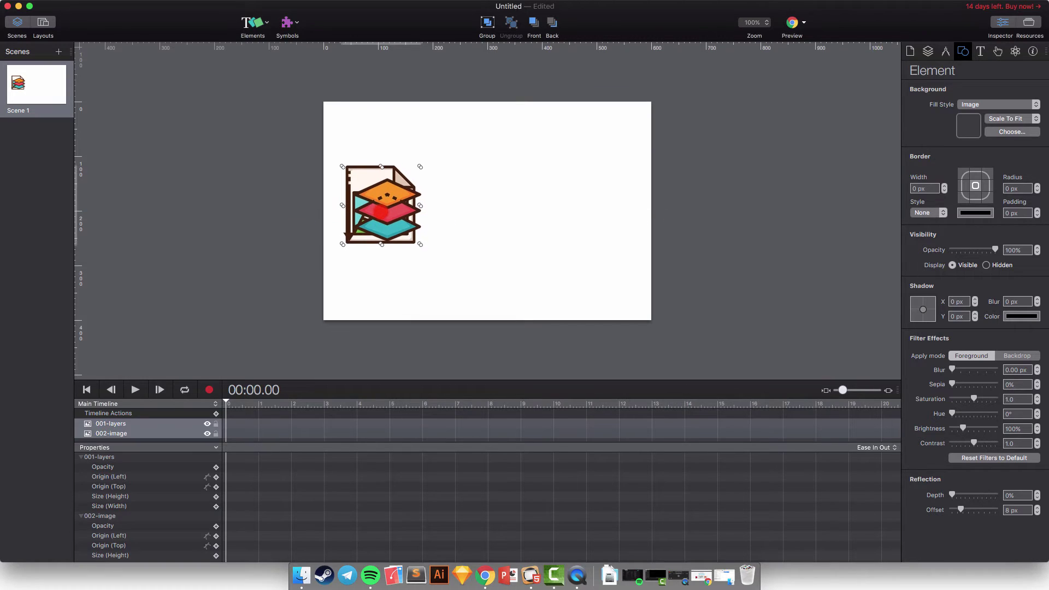
pyautogui.click(453, 203)
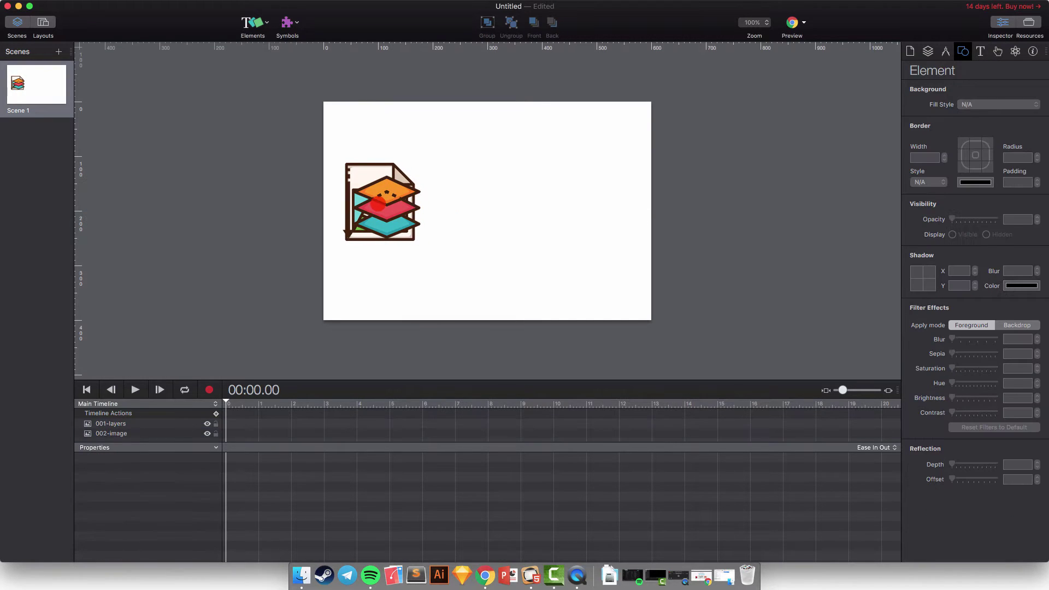
pyautogui.moveTo(378, 204)
pyautogui.mouseDown()
pyautogui.moveTo(527, 207)
pyautogui.moveTo(388, 202)
pyautogui.mouseUp()
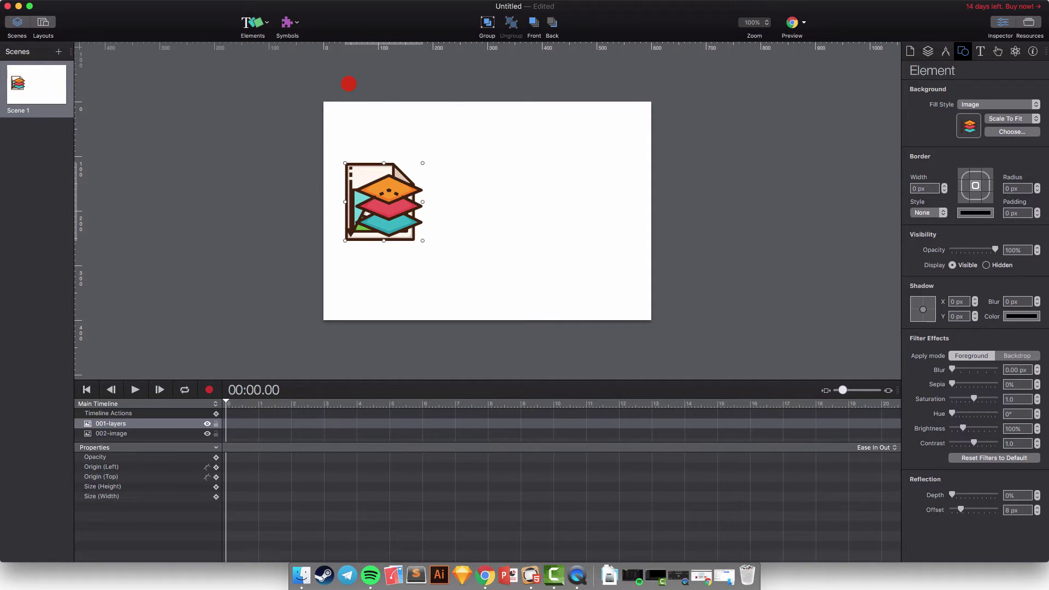
# Add a text element reading "Welcome to Hype 3" beside the icons and widen its box slightly.
pyautogui.click(248, 22)
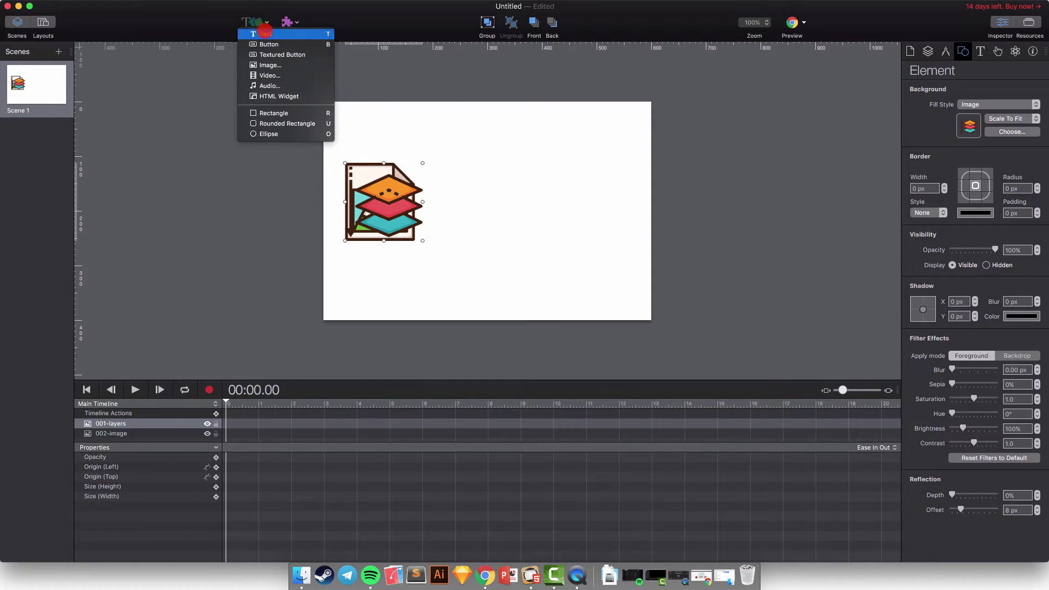
pyautogui.click(265, 33)
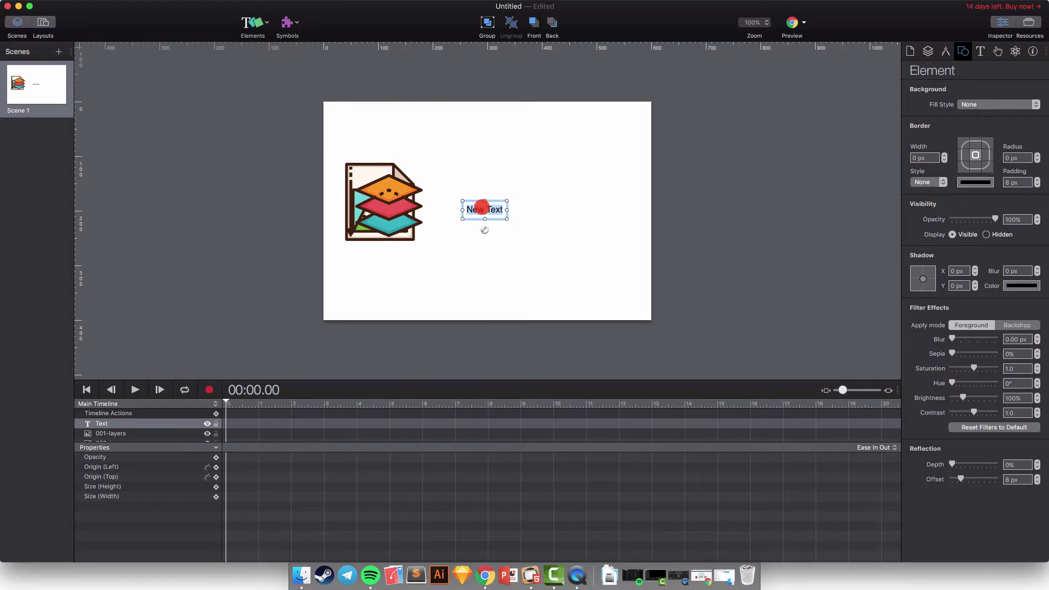
pyautogui.write('Welcome ')
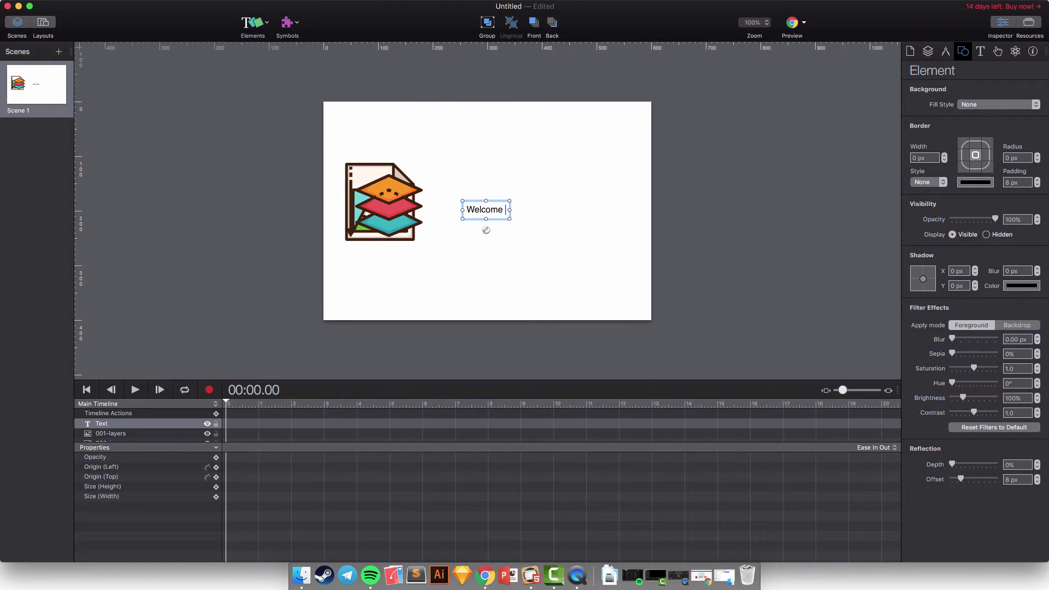
pyautogui.write('to Hype 3')
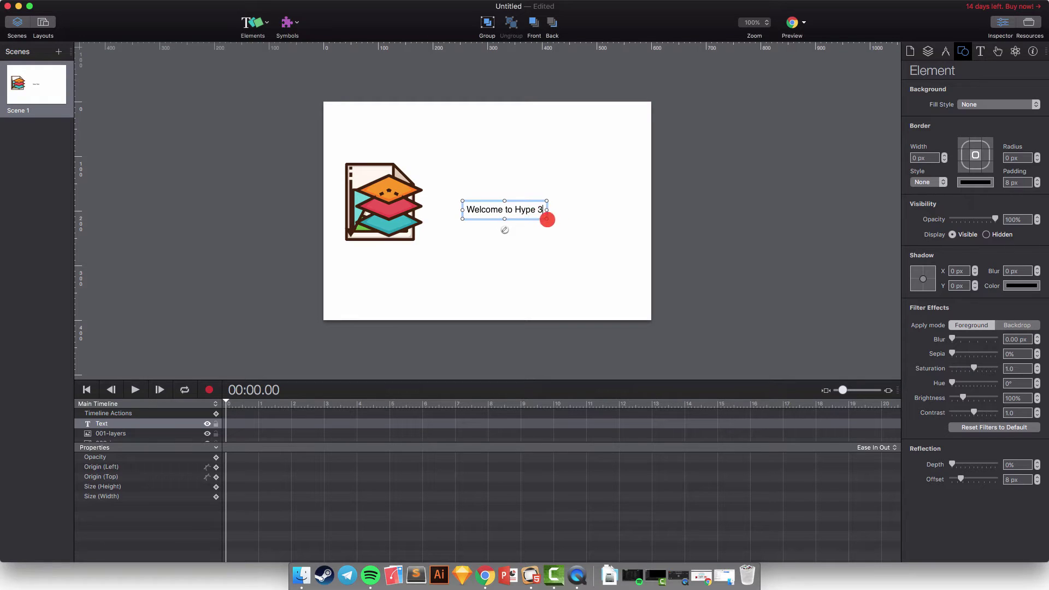
pyautogui.moveTo(547, 219); pyautogui.dragTo(520, 218)
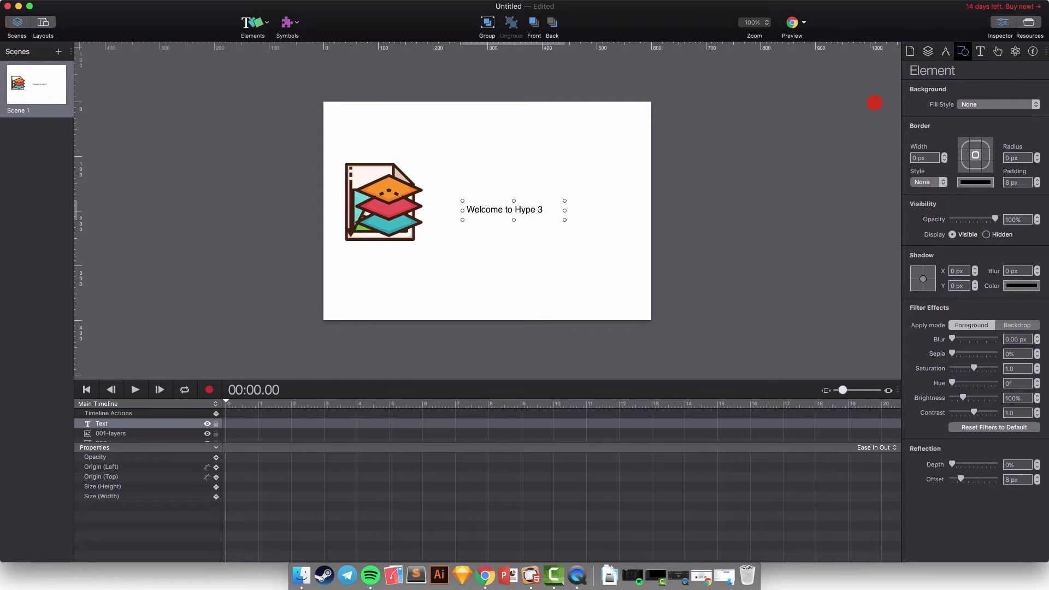
# Set the title's font size to 24 px and look through the available font families.
pyautogui.click(979, 52)
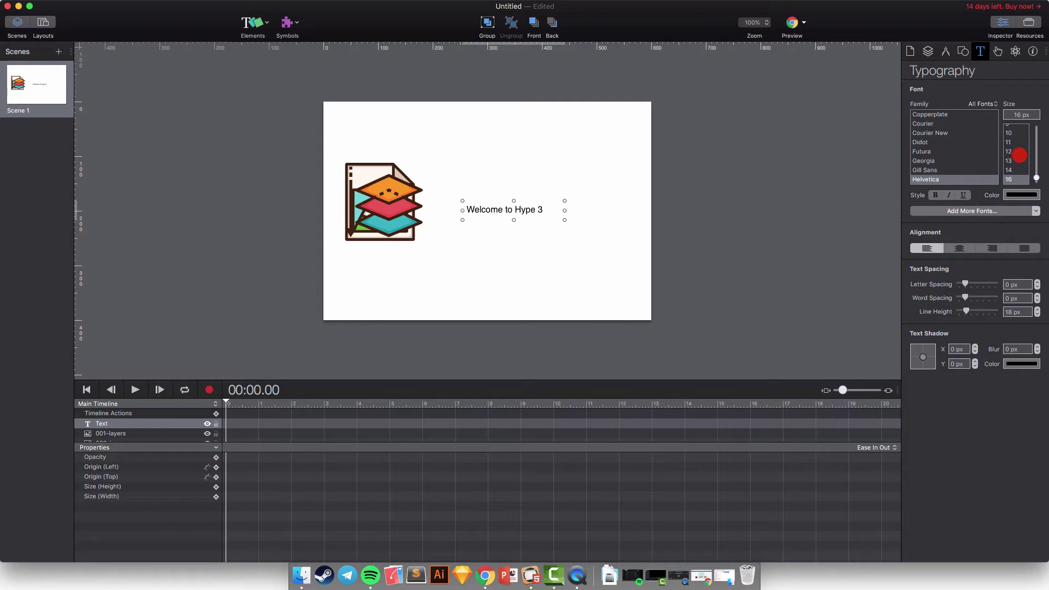
pyautogui.scroll(-3, 1020, 156)
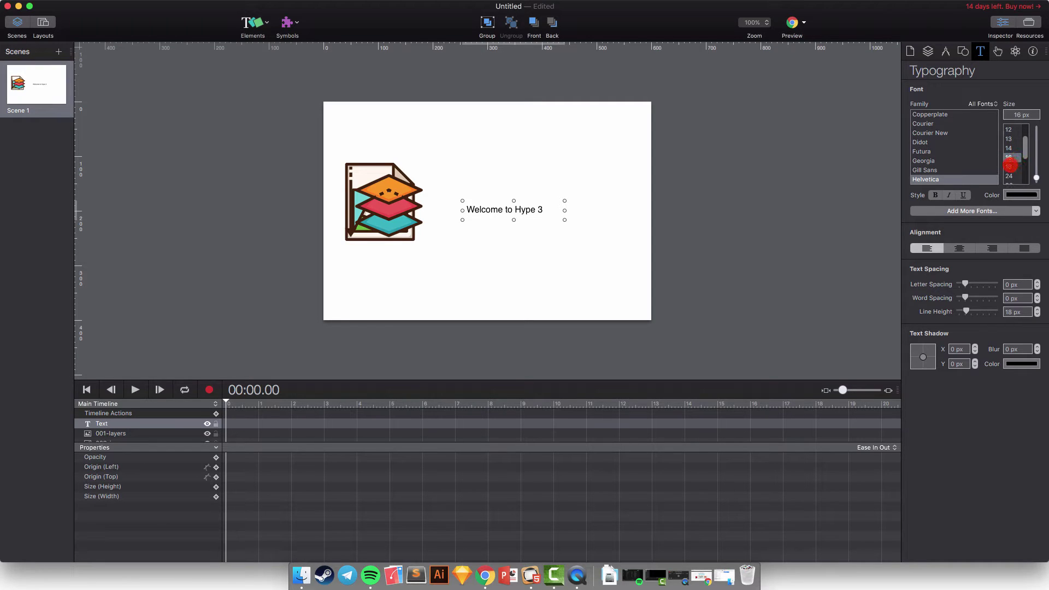
pyautogui.scroll(-1, 1013, 166)
pyautogui.click(1012, 171)
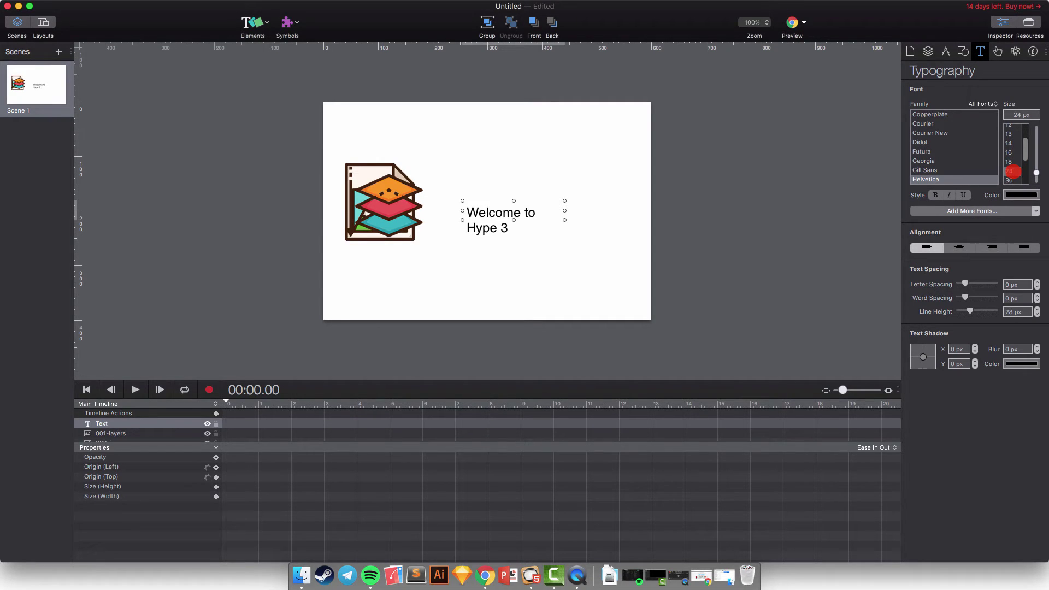
pyautogui.scroll(-3, 937, 170)
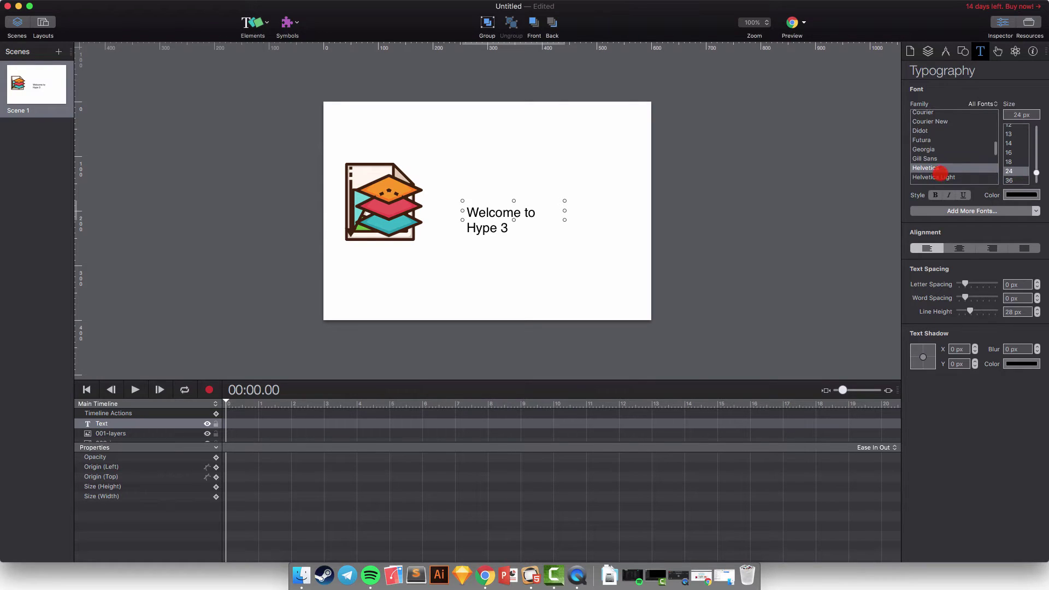
pyautogui.scroll(-3, 953, 165)
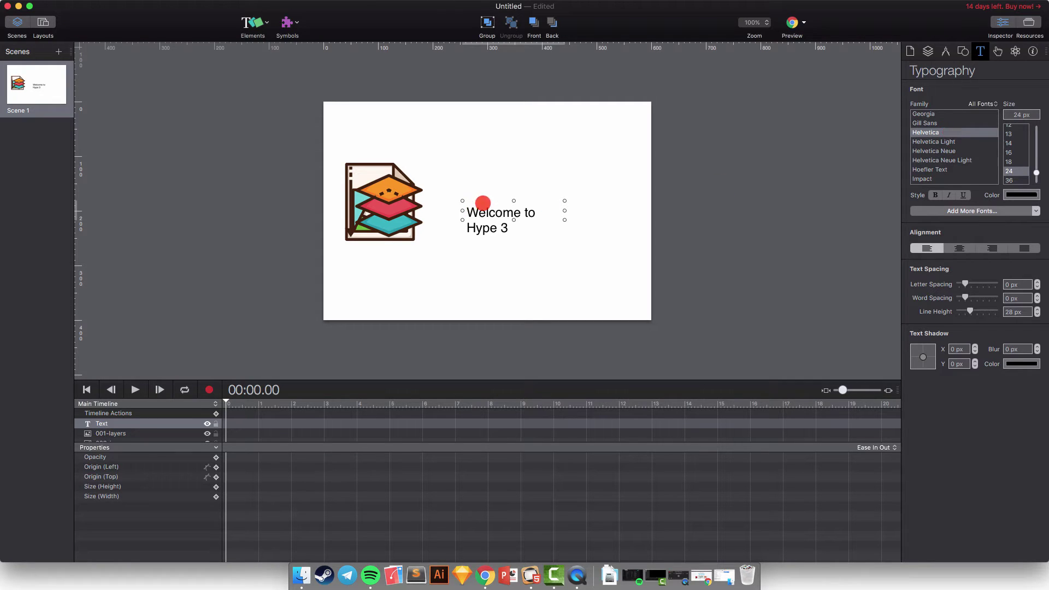
# Widen the title's text box so that "Welcome to Hype 3" fits on a single line.
pyautogui.click(560, 222)
pyautogui.click(524, 211)
pyautogui.moveTo(563, 211); pyautogui.dragTo(603, 211)
pyautogui.click(532, 213)
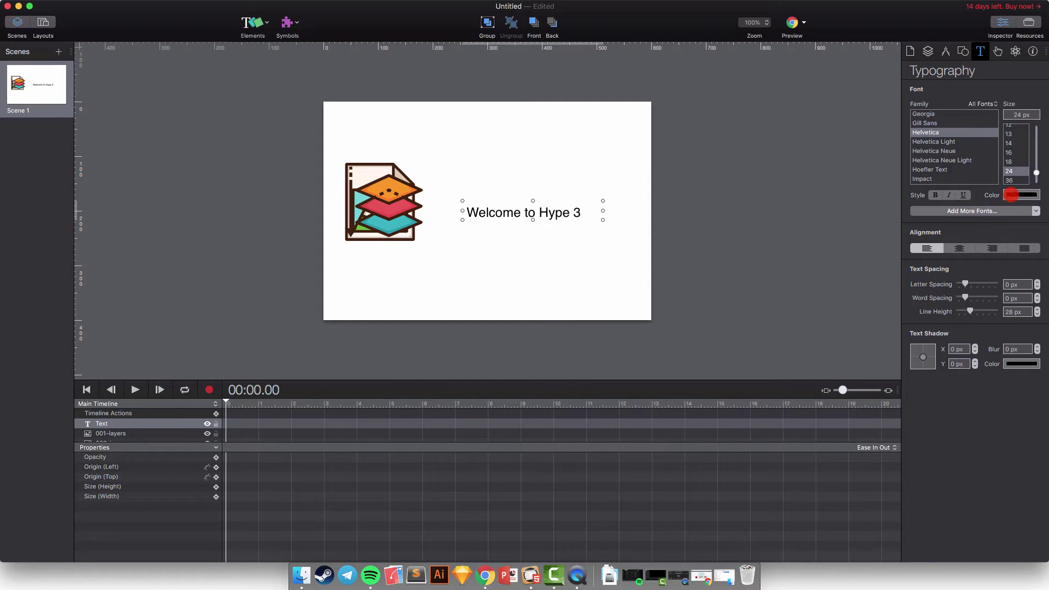
# Color the title text #4a4a4a and move it up and slightly left, level with the upper part of the icons.
pyautogui.click(1019, 195)
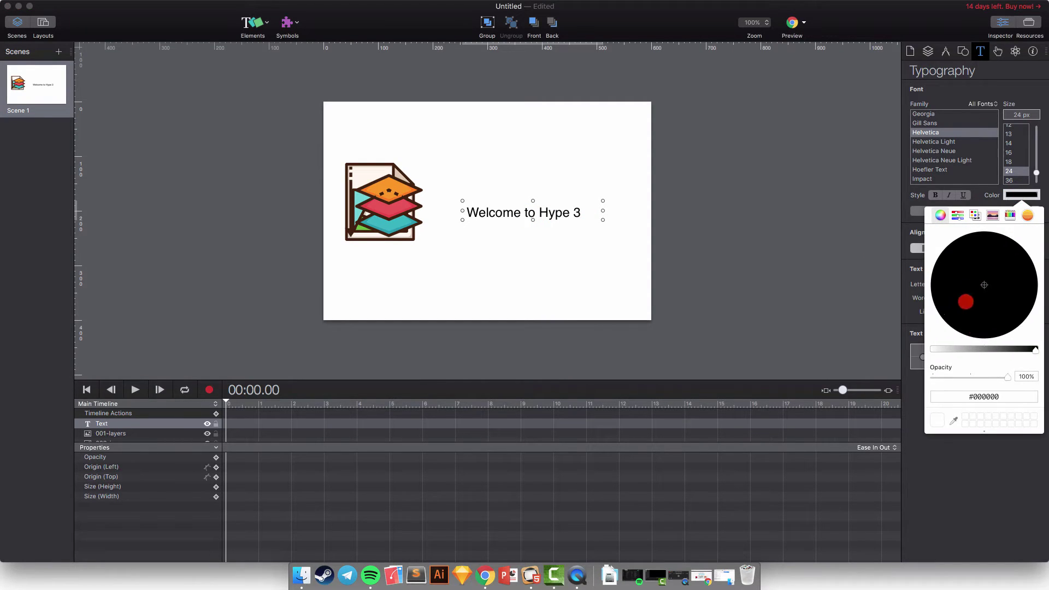
pyautogui.click(988, 397)
pyautogui.moveTo(977, 394); pyautogui.dragTo(980, 399)
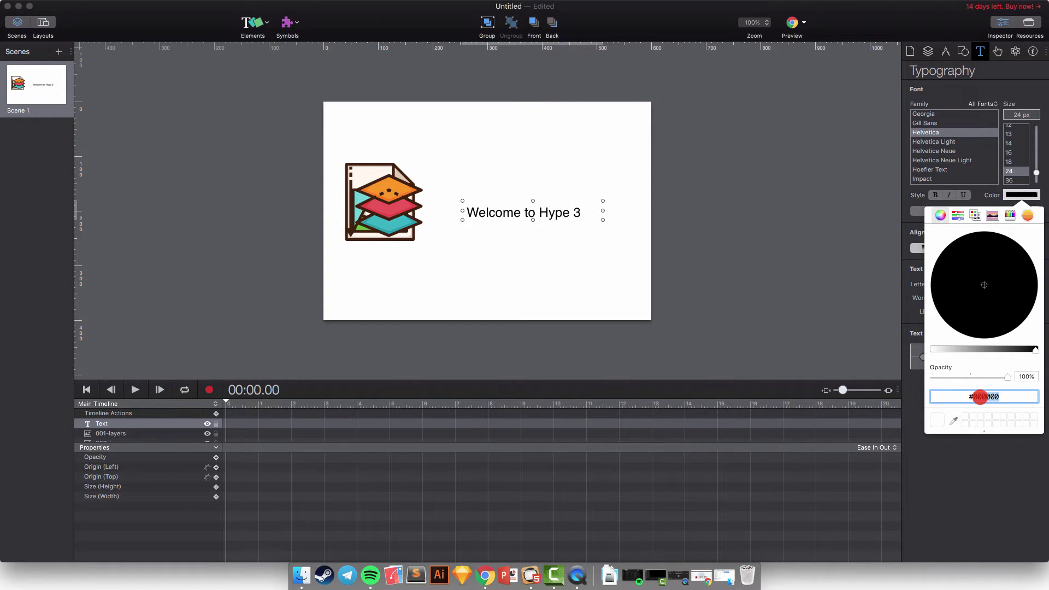
pyautogui.write('4a4a4a')
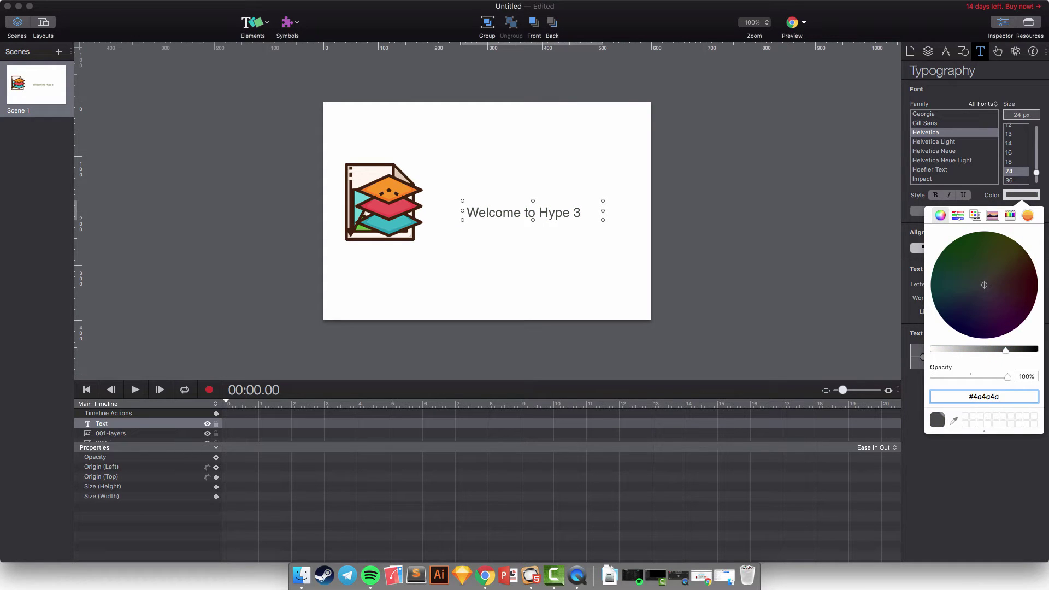
pyautogui.click(1016, 197)
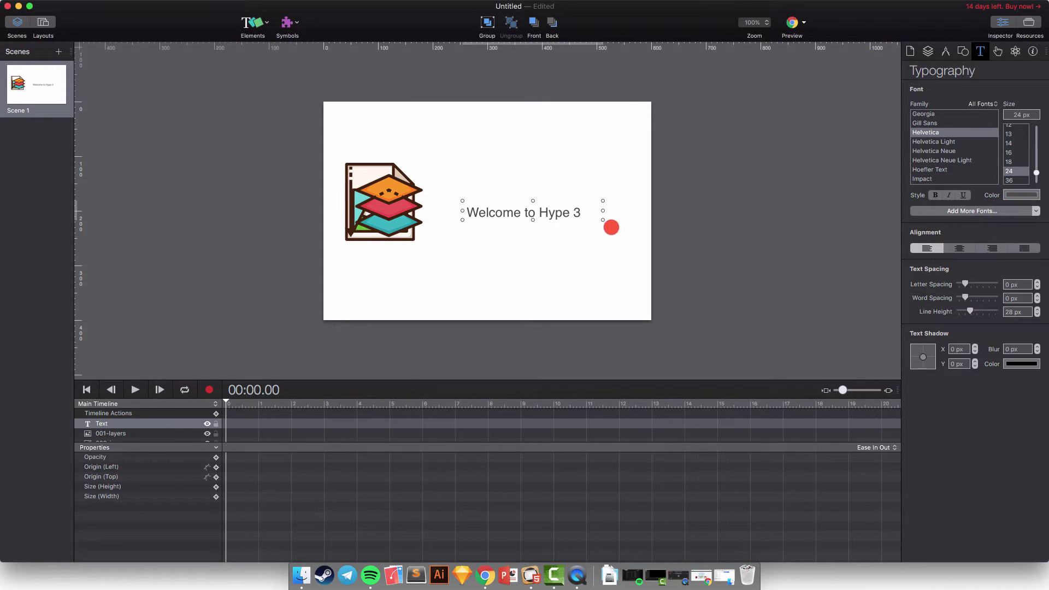
pyautogui.click(609, 229)
pyautogui.moveTo(510, 213); pyautogui.dragTo(494, 175)
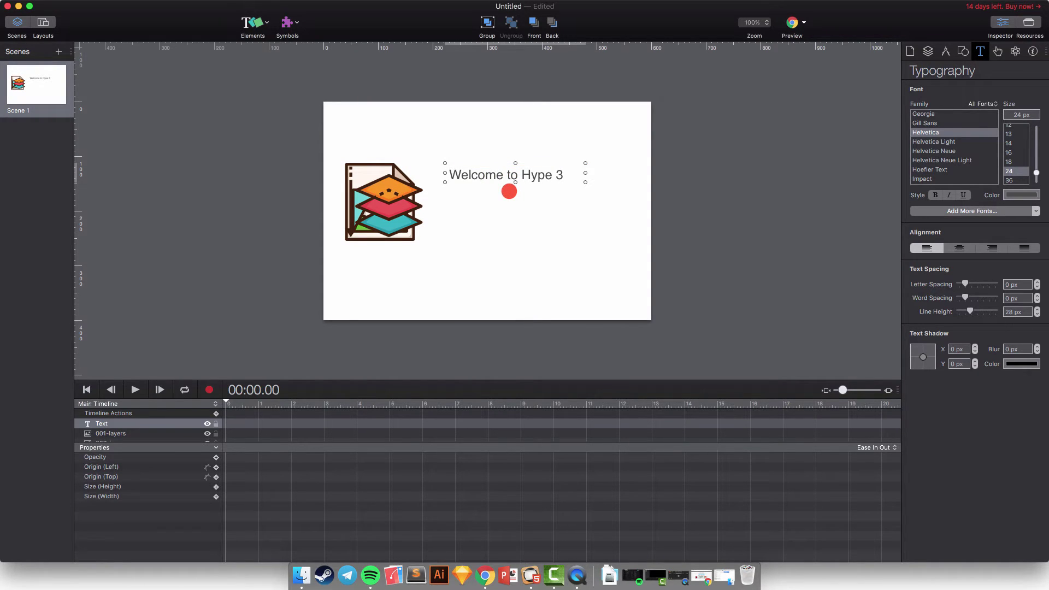
# Duplicate the title directly below the original and set the copy's font size to 14 px.
pyautogui.rightClick(482, 176)
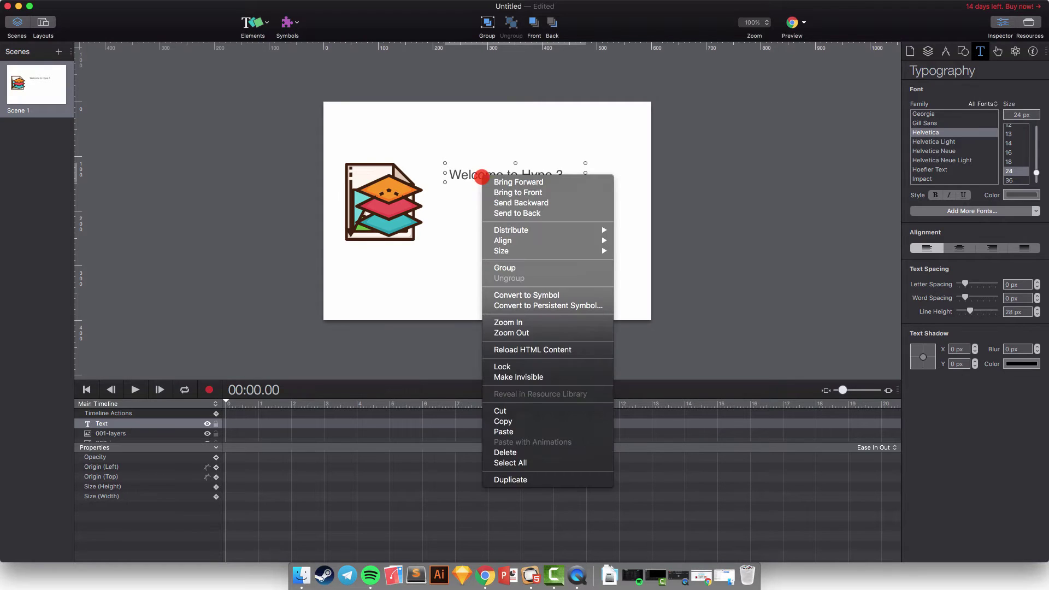
pyautogui.moveTo(481, 188); pyautogui.dragTo(482, 216)
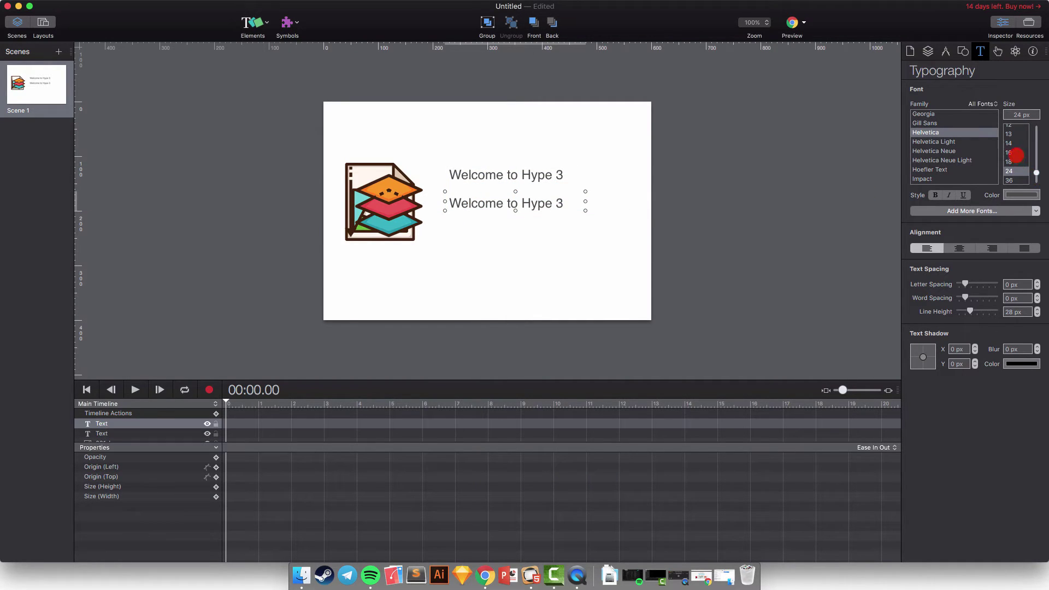
pyautogui.click(1011, 143)
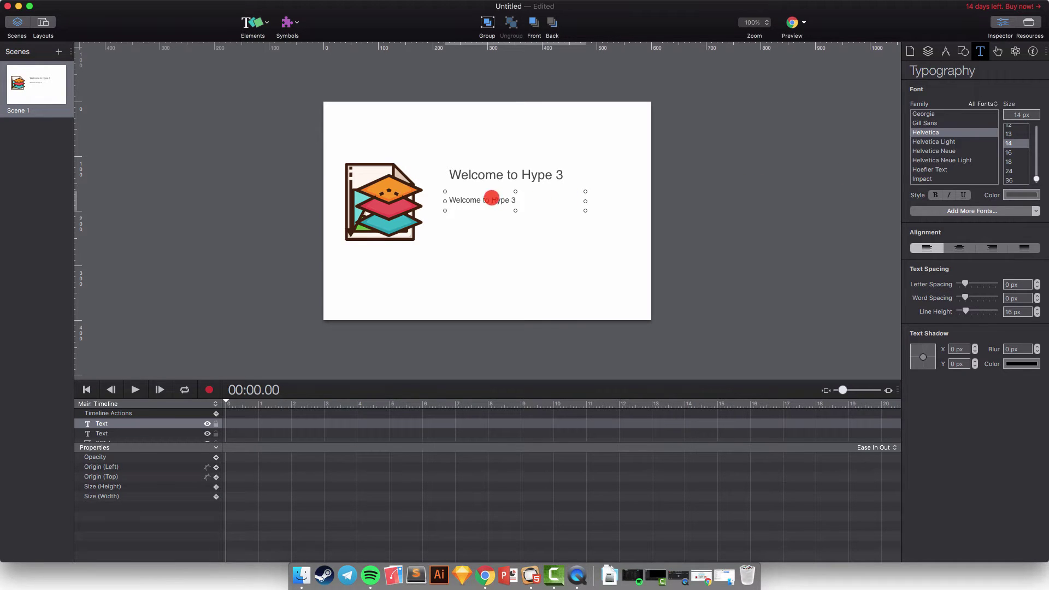
# Switch to Chrome and copy the first two sentences under "Animate in a Snap" on the Tumult Hype page.
pyautogui.click(483, 570)
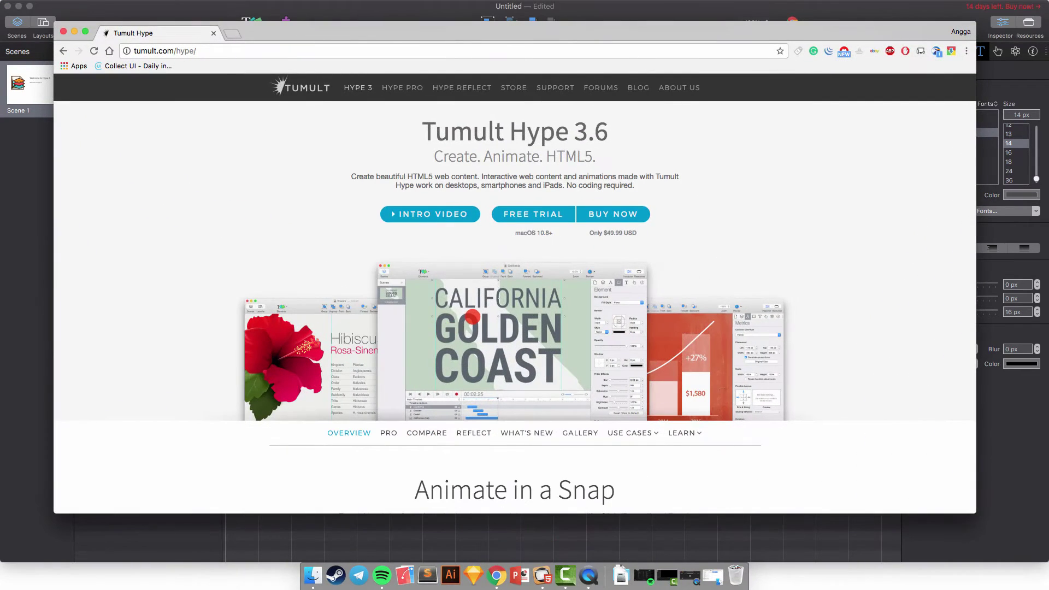
pyautogui.scroll(-5, 470, 315)
pyautogui.scroll(-4, 513, 306)
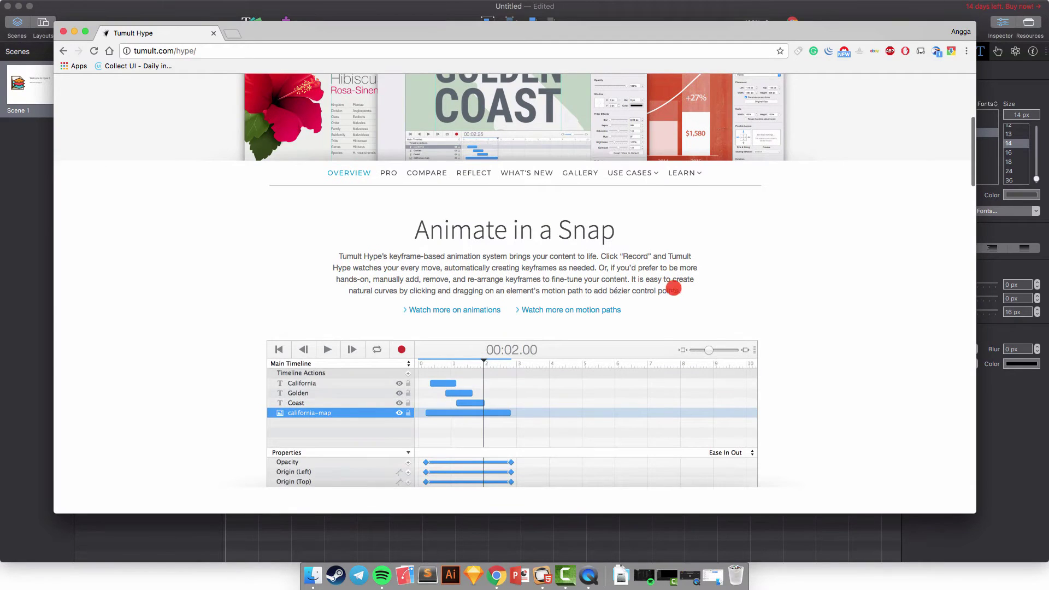
pyautogui.moveTo(596, 269); pyautogui.dragTo(335, 253)
pyautogui.press('super+c')
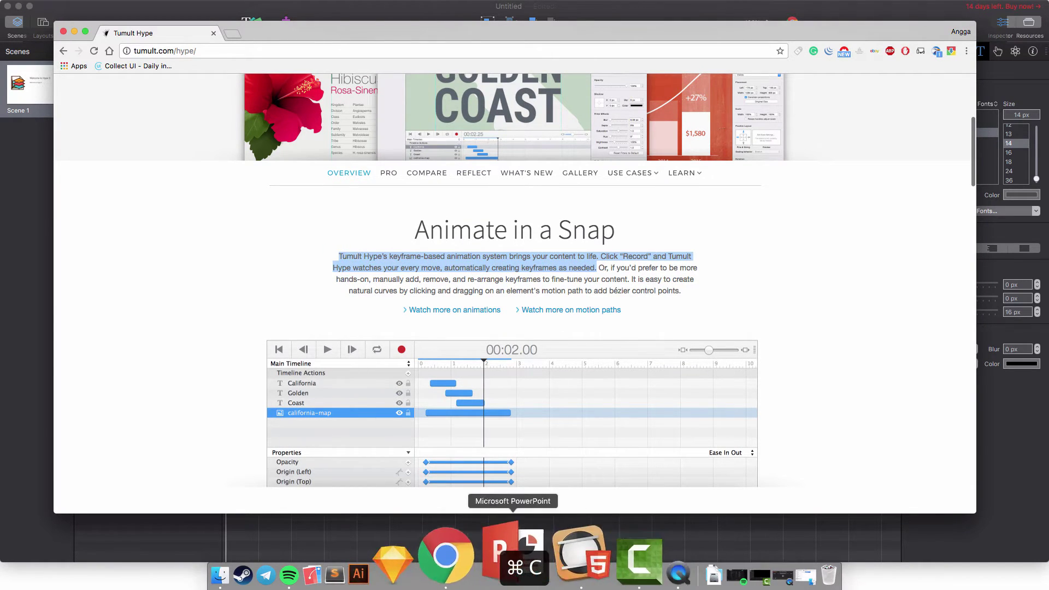
# Switch back to Hype 3, replace the smaller text with the copied sentences, and widen its box to about 315 px.
pyautogui.click(538, 562)
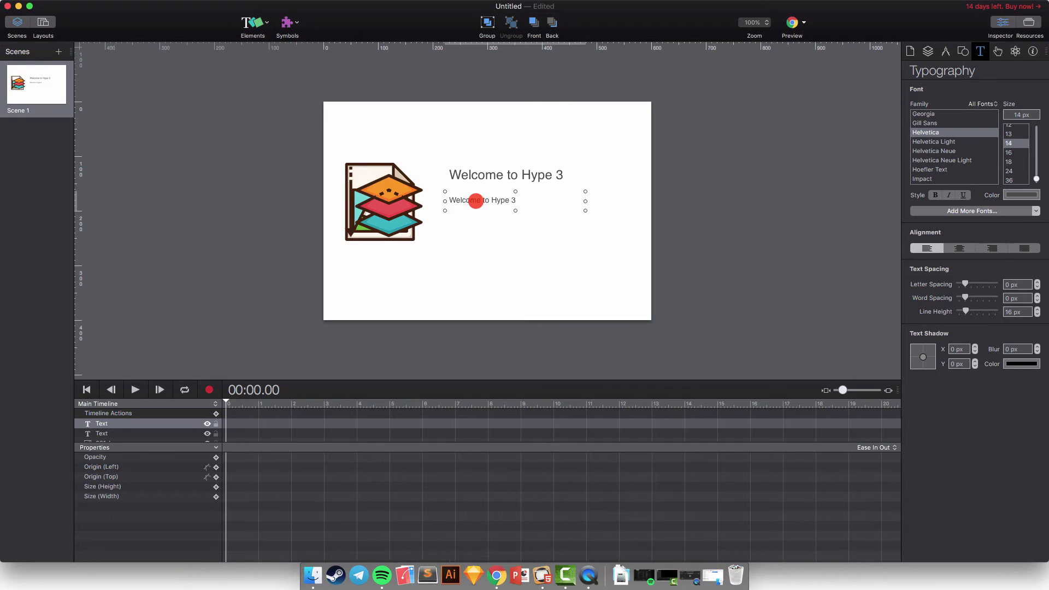
pyautogui.doubleClick(476, 200)
pyautogui.press('super+v')
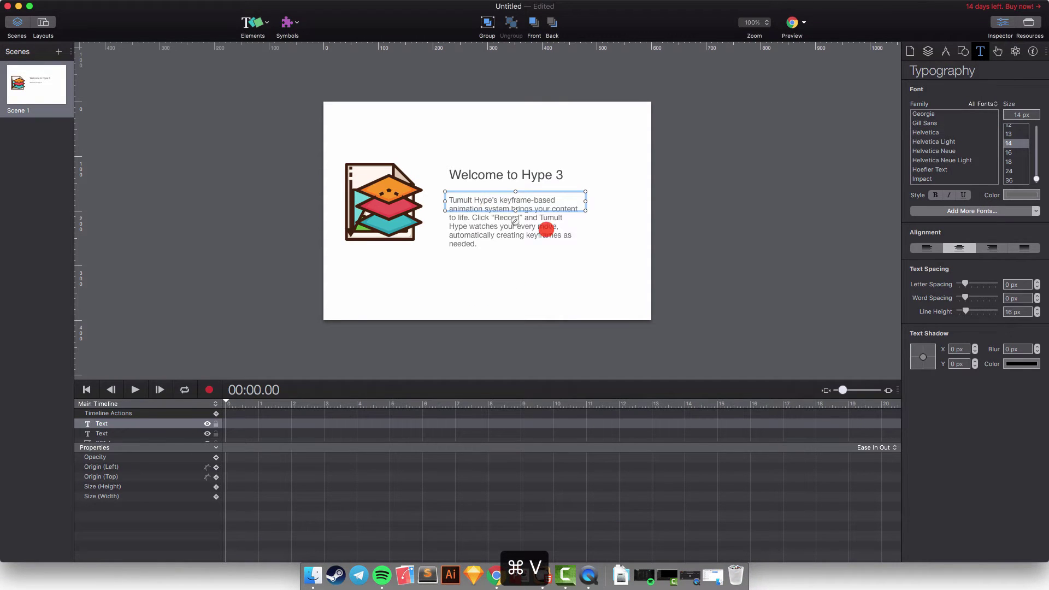
pyautogui.moveTo(585, 202); pyautogui.dragTo(618, 202)
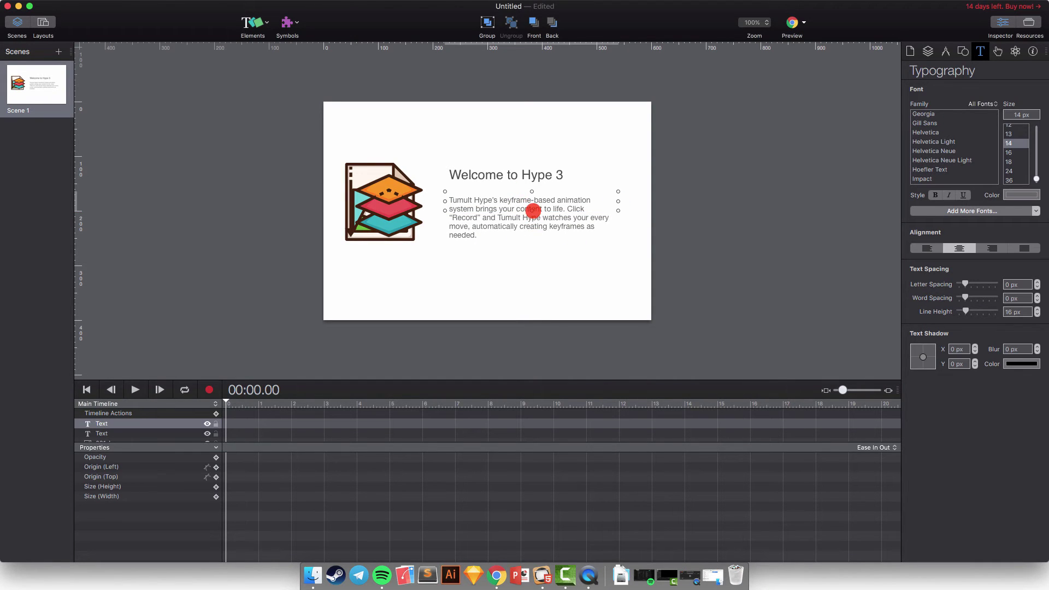
pyautogui.click(526, 257)
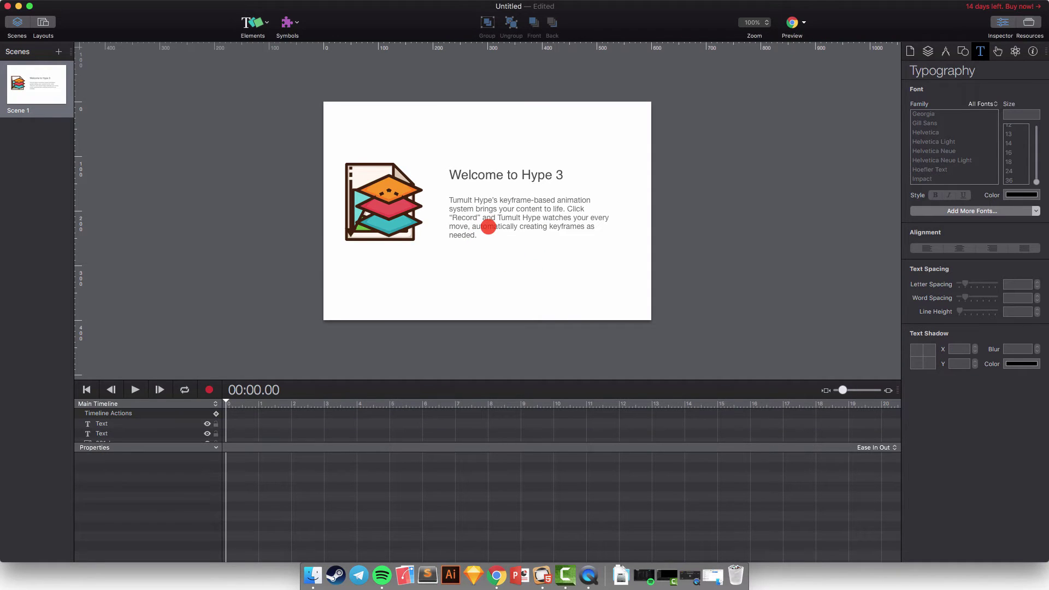
# Enlarge the timeline's element list and hide the 002-image element so only the layers icon shows.
pyautogui.click(495, 213)
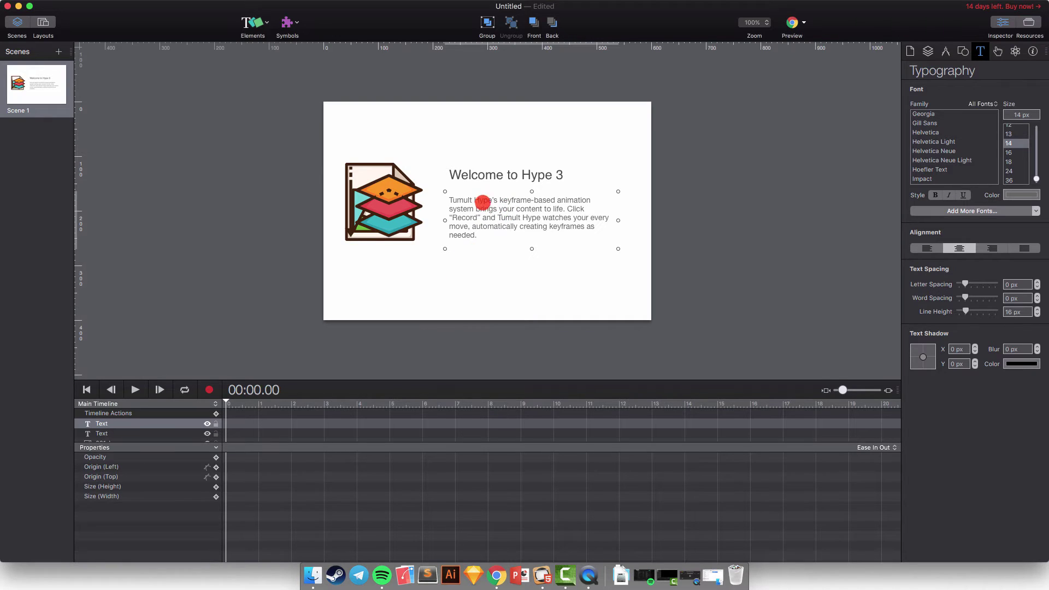
pyautogui.moveTo(308, 442); pyautogui.dragTo(300, 480)
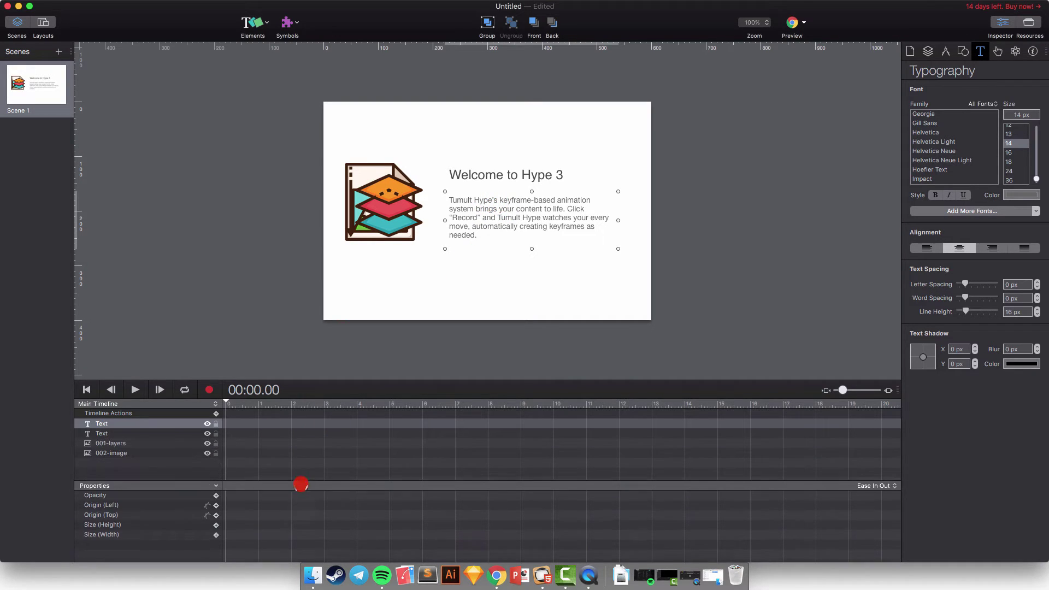
pyautogui.click(143, 433)
pyautogui.click(137, 453)
pyautogui.click(142, 434)
pyautogui.click(141, 424)
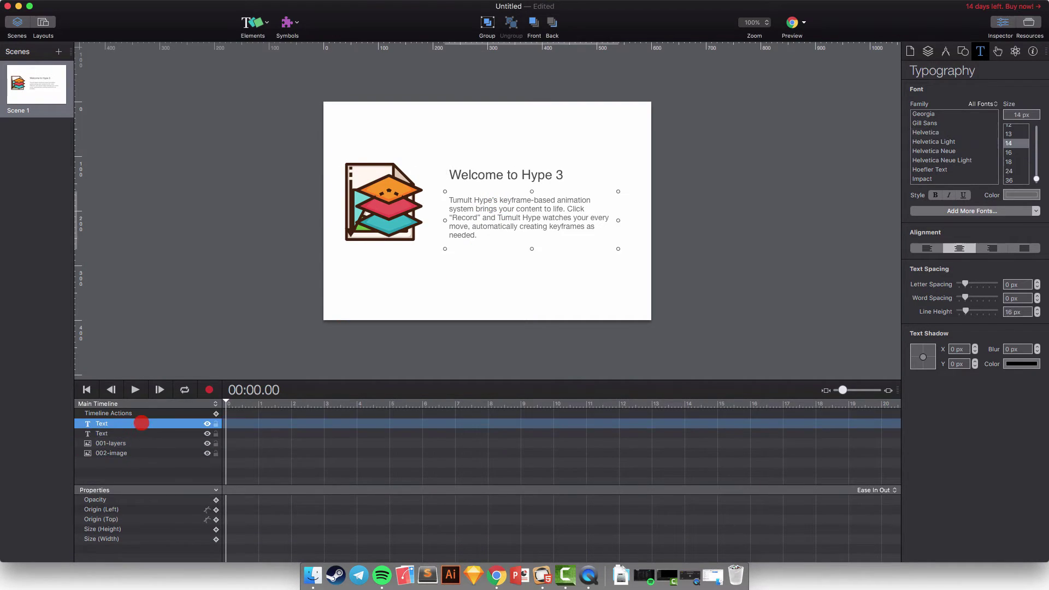
pyautogui.click(145, 442)
pyautogui.click(121, 453)
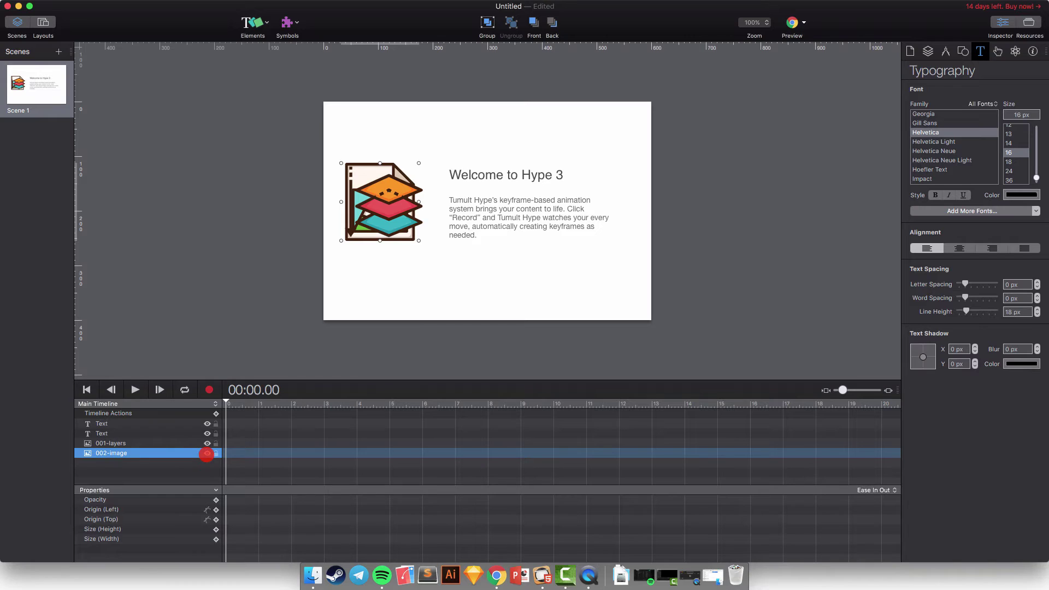
pyautogui.click(207, 453)
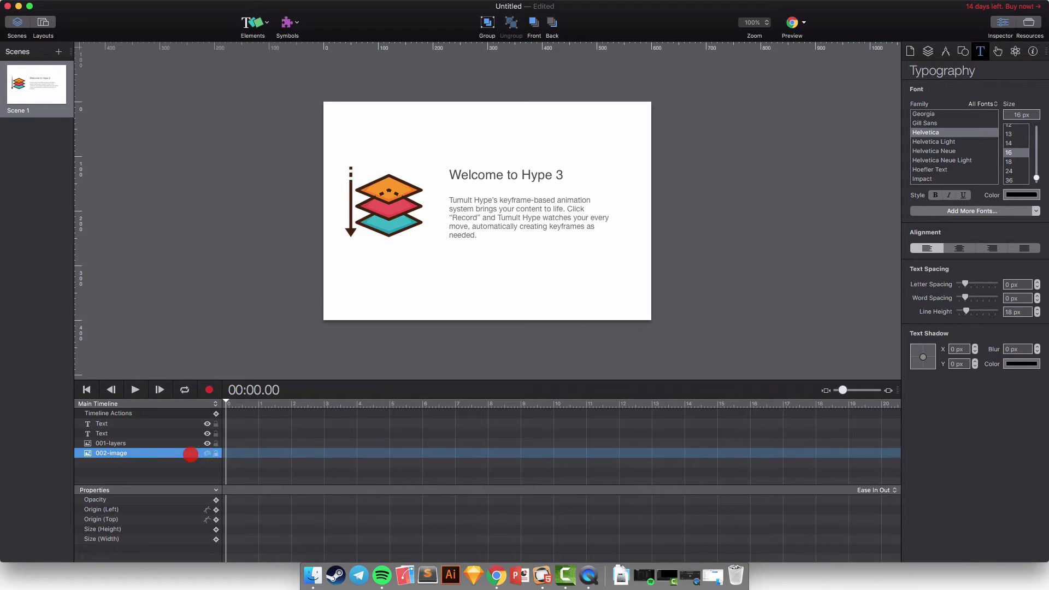
pyautogui.click(209, 453)
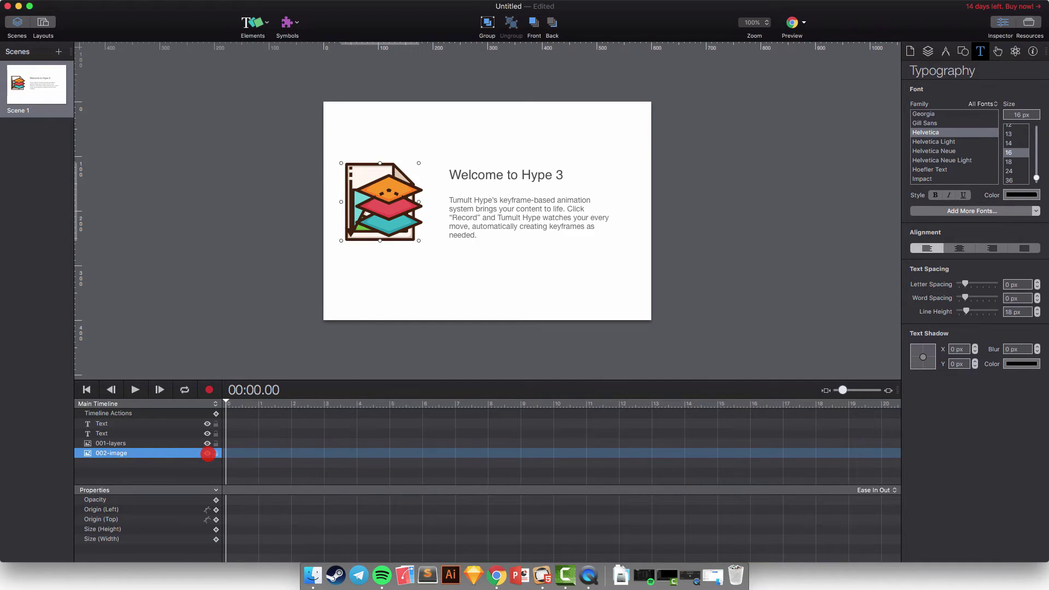
pyautogui.click(208, 453)
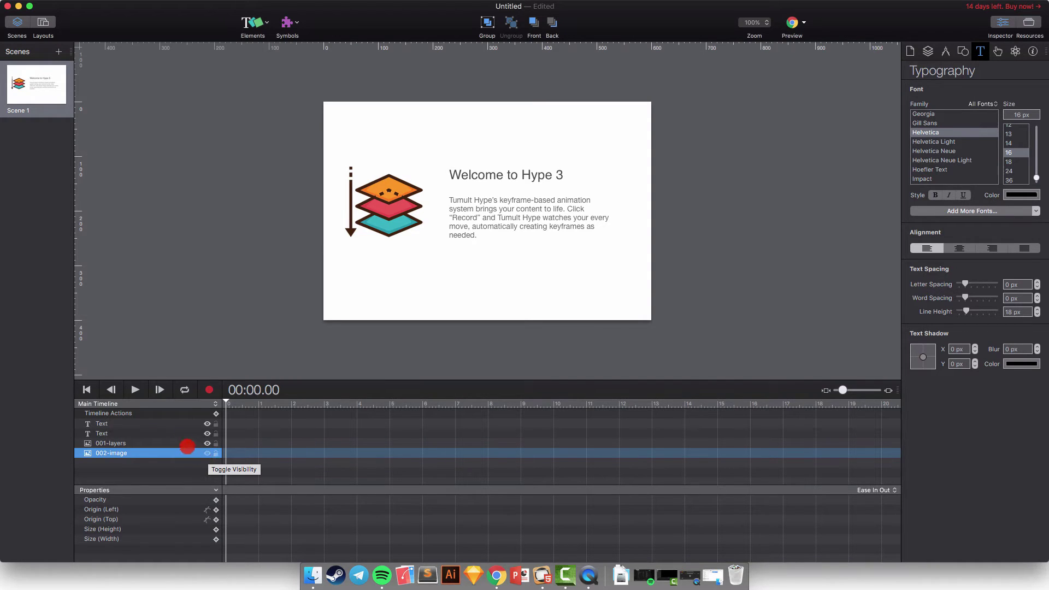
# Set the description text's line height to 25 px.
pyautogui.click(485, 227)
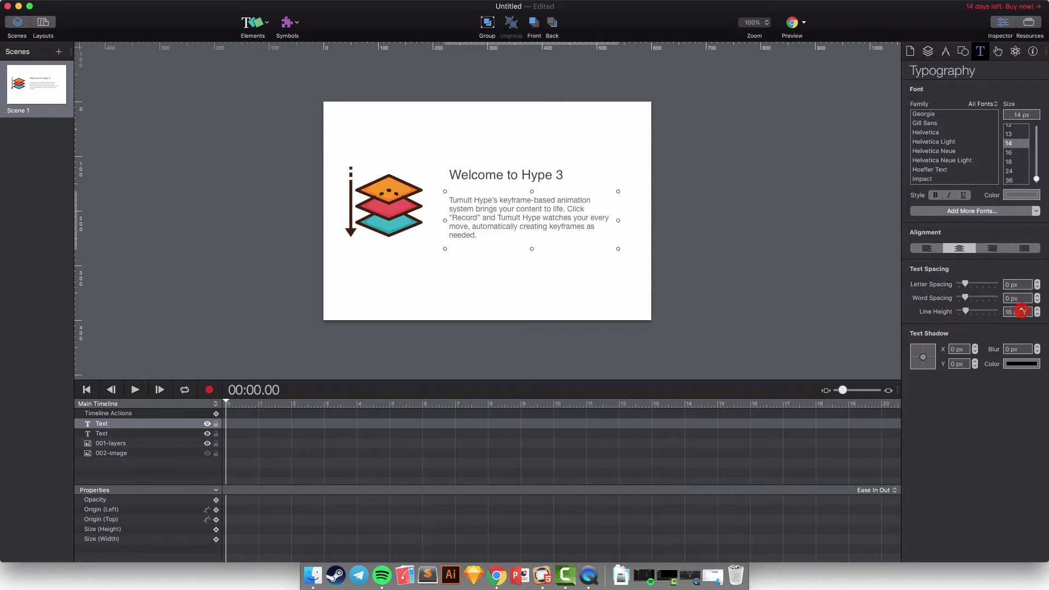
pyautogui.click(1038, 309)
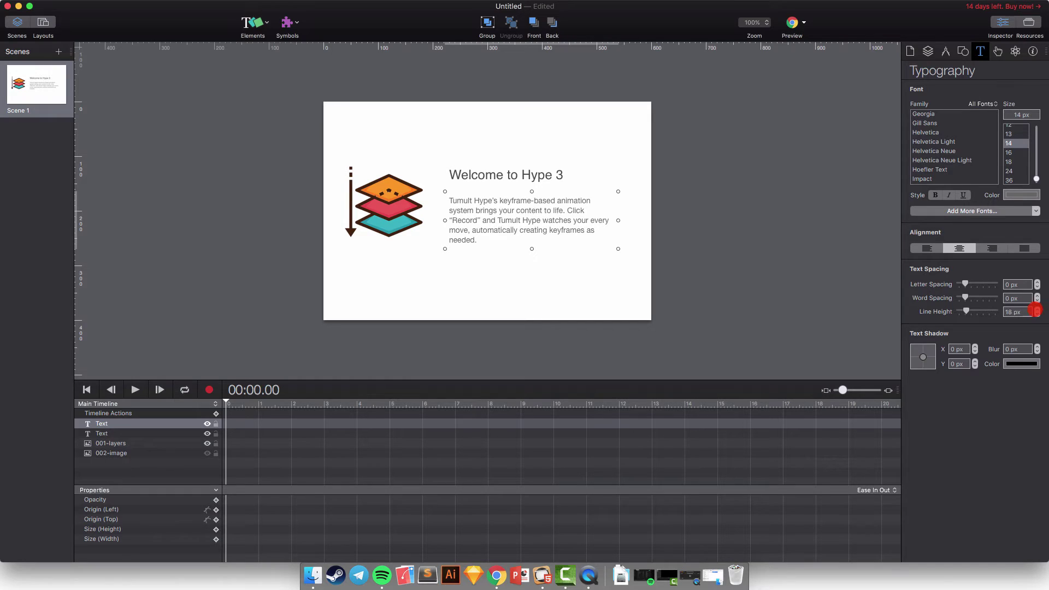
pyautogui.click(1037, 309)
pyautogui.click(1037, 309)
pyautogui.click(1037, 309)
pyautogui.click(1037, 309)
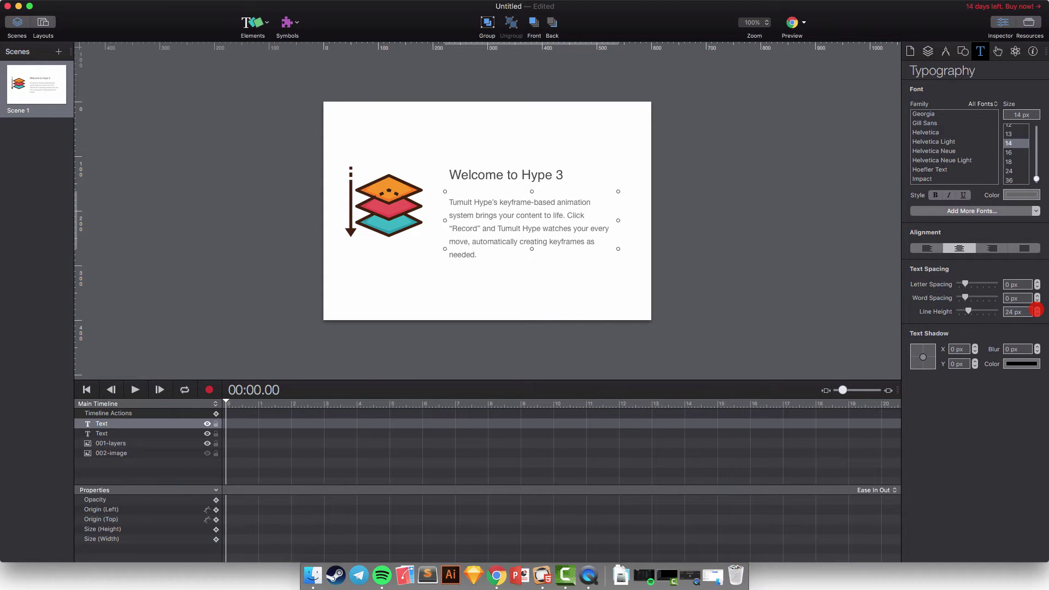
pyautogui.click(1038, 309)
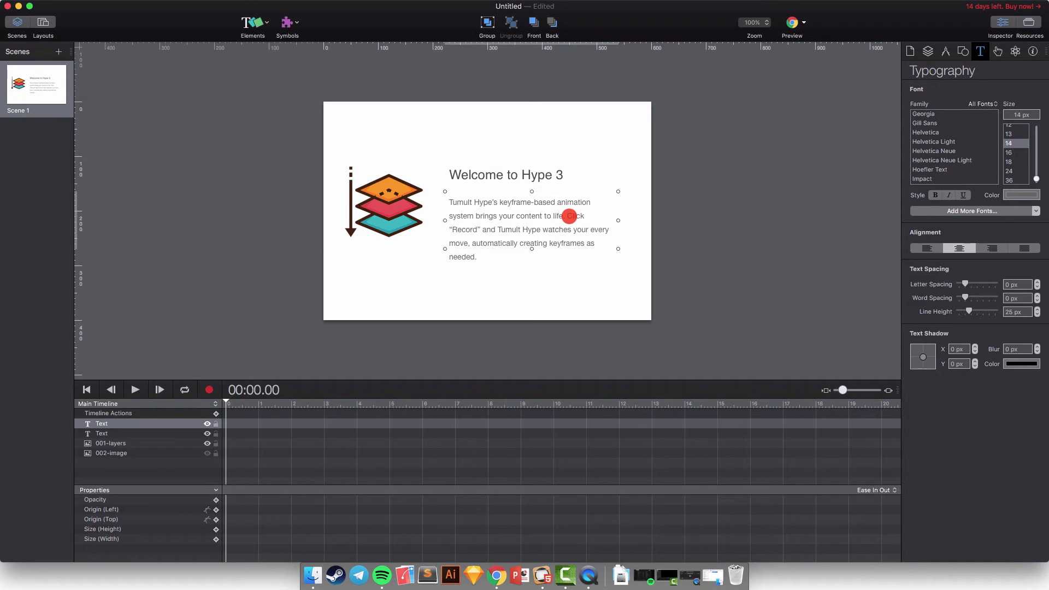
# Insert a line break in the description so the sentence beginning with "Click" starts on a new line.
pyautogui.doubleClick(570, 216)
pyautogui.click(567, 216)
pyautogui.press('Return')
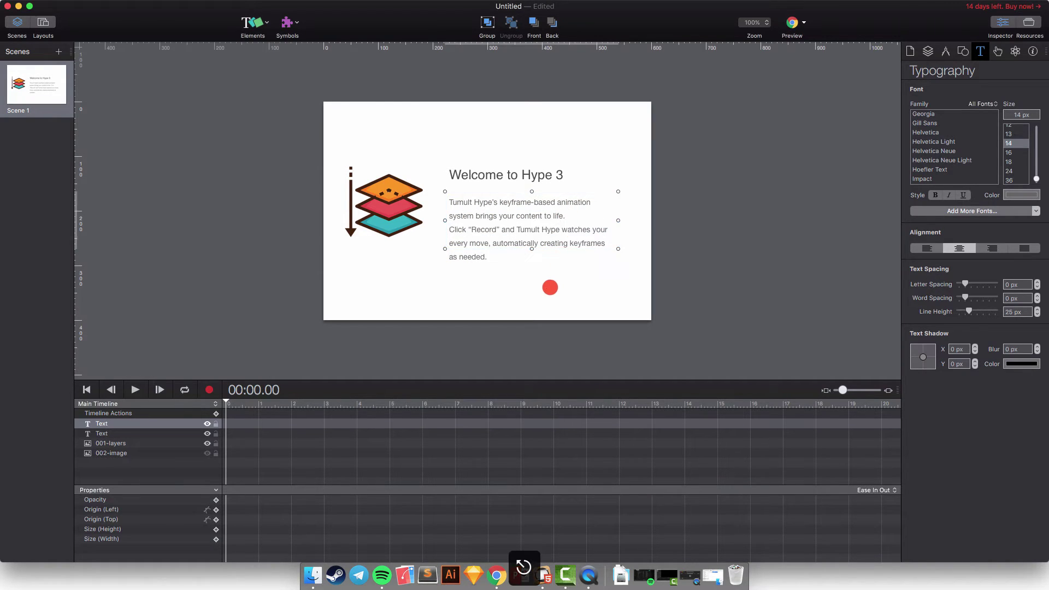
pyautogui.click(548, 286)
# Move the description text up to sit just beneath the title, left-aligned with it and vertically centred in the scene.
pyautogui.click(497, 233)
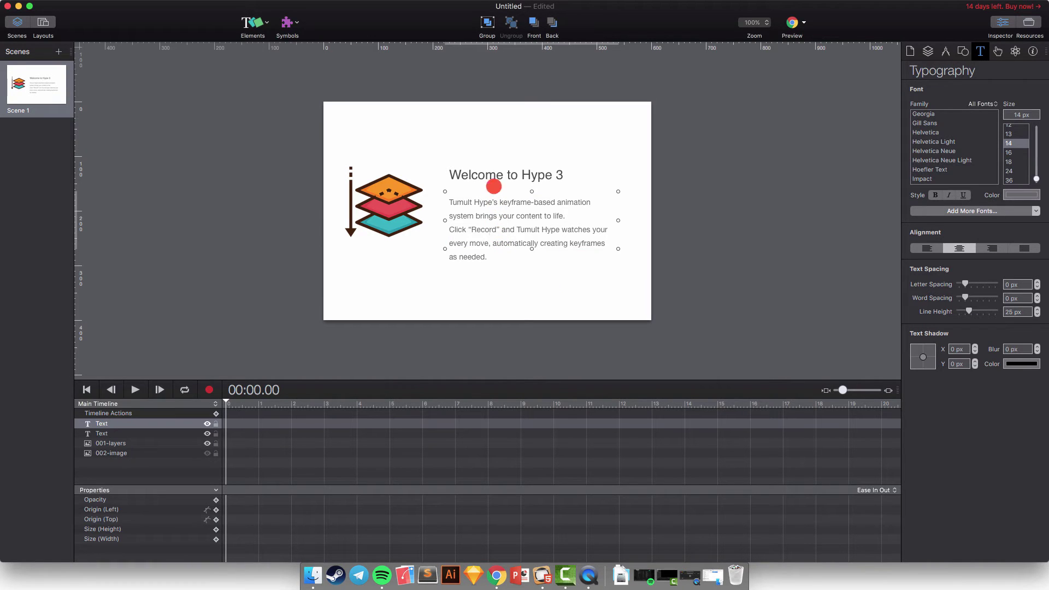
pyautogui.hotkey('shift', 'Up')
pyautogui.hotkey('shift', 'Up')
pyautogui.hotkey('shift', 'Up')
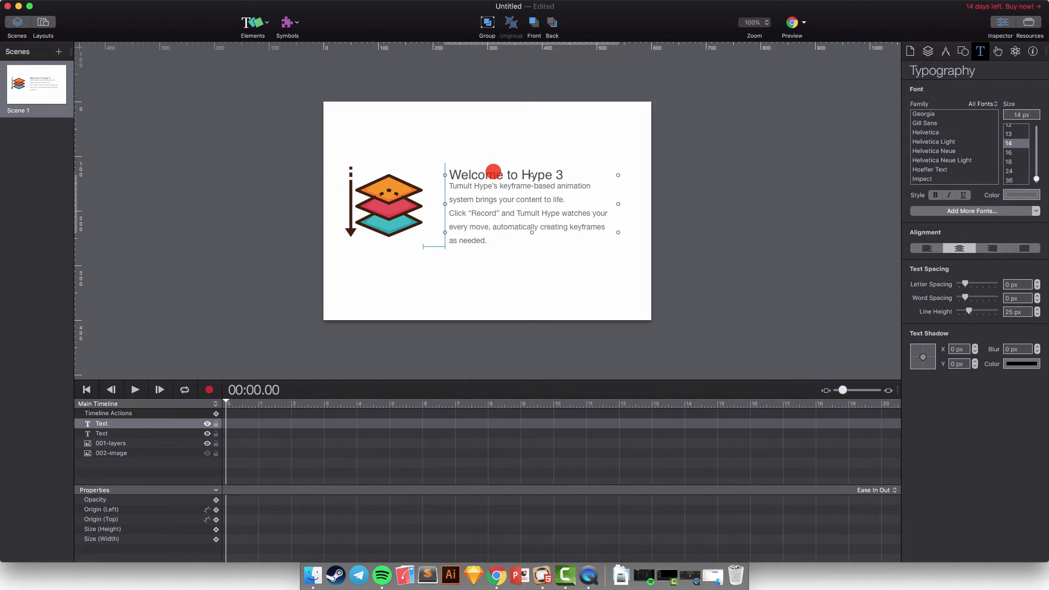
pyautogui.press('Up')
pyautogui.press('Up')
pyautogui.press('Up')
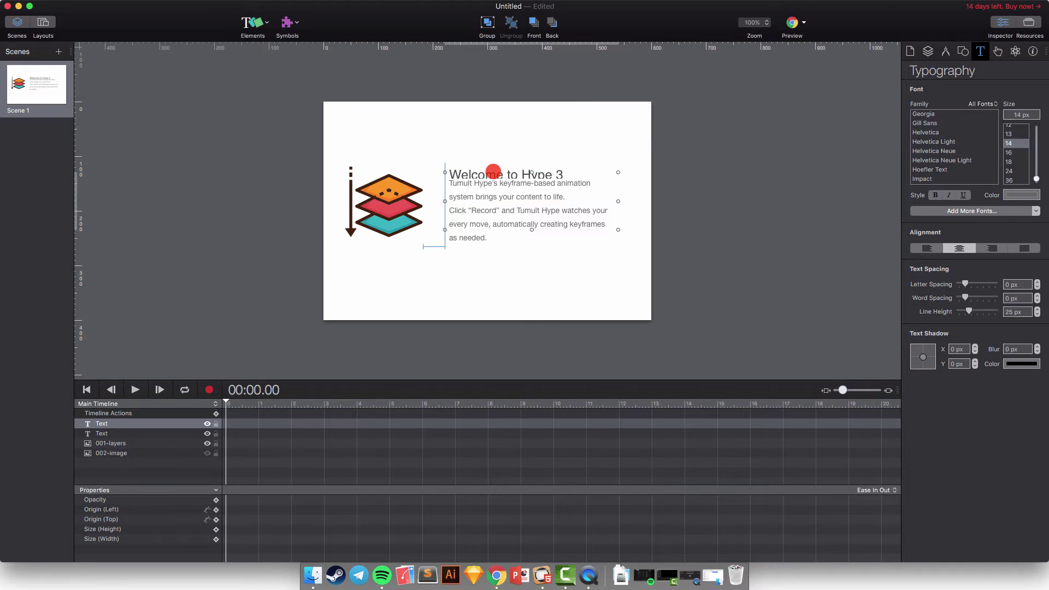
pyautogui.hotkey('shift', 'Down')
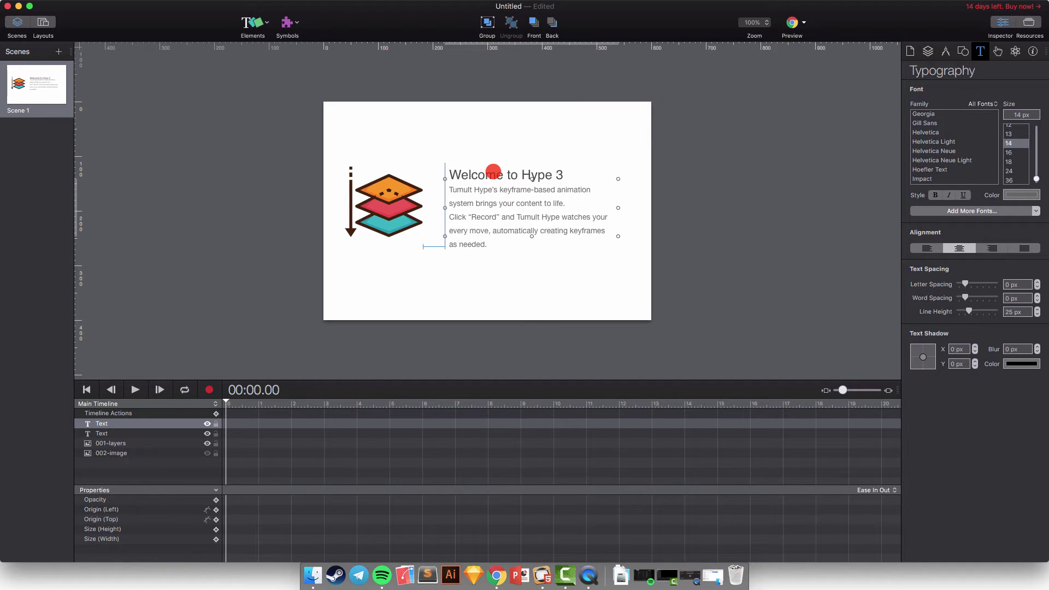
pyautogui.hotkey('shift', 'Down')
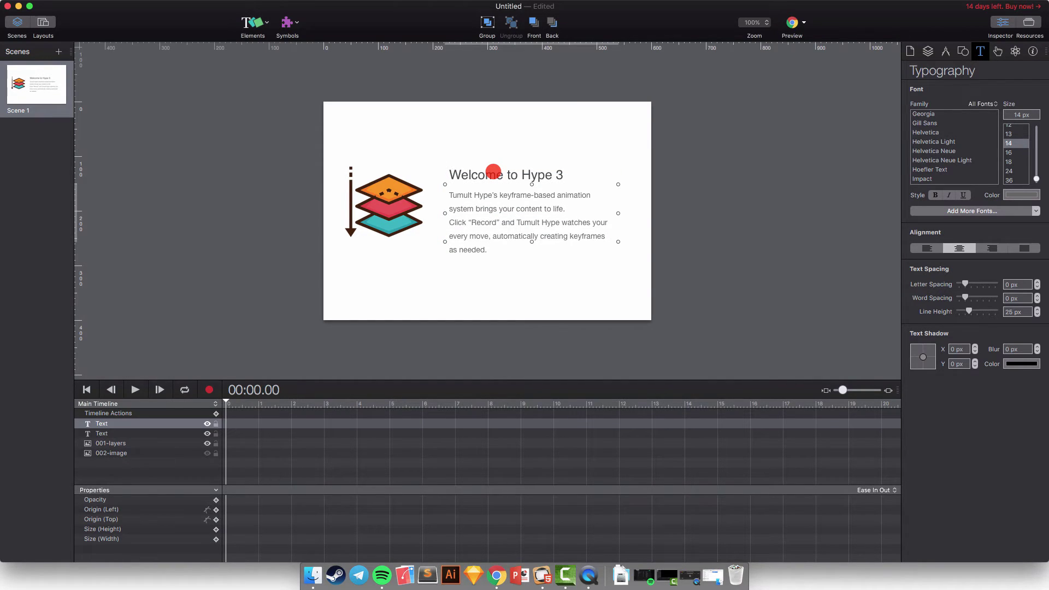
pyautogui.press('Right')
pyautogui.press('Right')
pyautogui.press('Right')
pyautogui.press('Right')
pyautogui.press('Right')
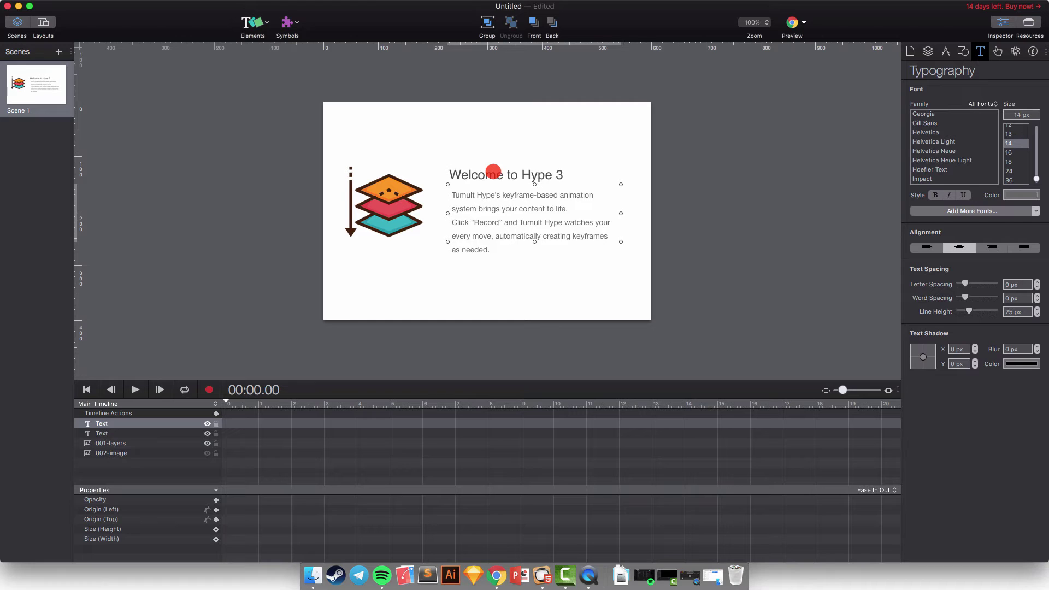
pyautogui.moveTo(479, 215); pyautogui.dragTo(476, 212)
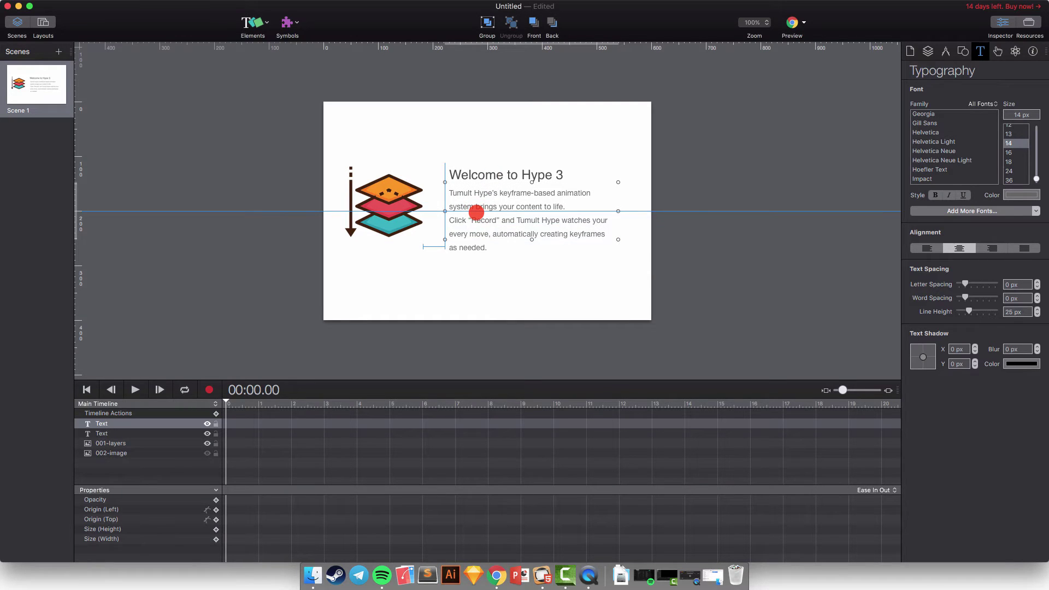
pyautogui.click(494, 256)
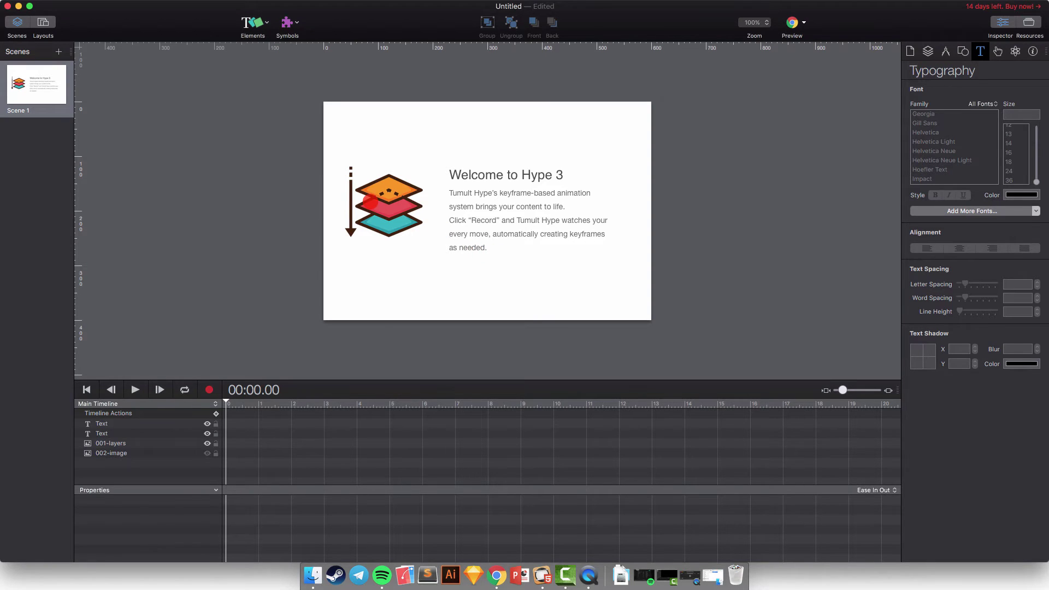
# Group both texts with the 001-layers and 002-image elements and move the group to the centre of the scene.
pyautogui.click(370, 202)
pyautogui.click(137, 453)
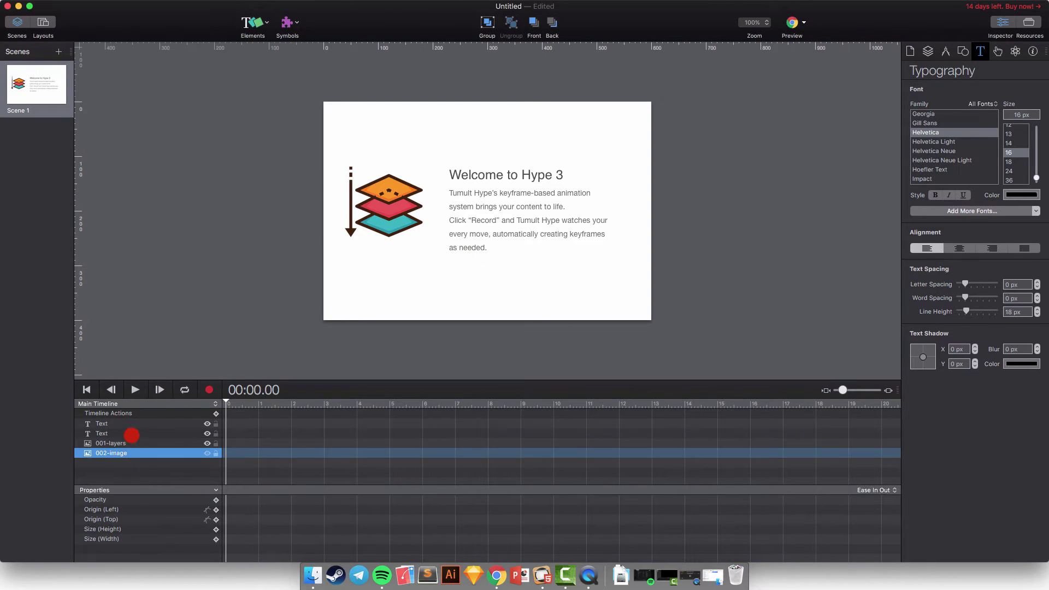
pyautogui.keyDown('shift'); pyautogui.click(130, 426); pyautogui.keyUp('shift')
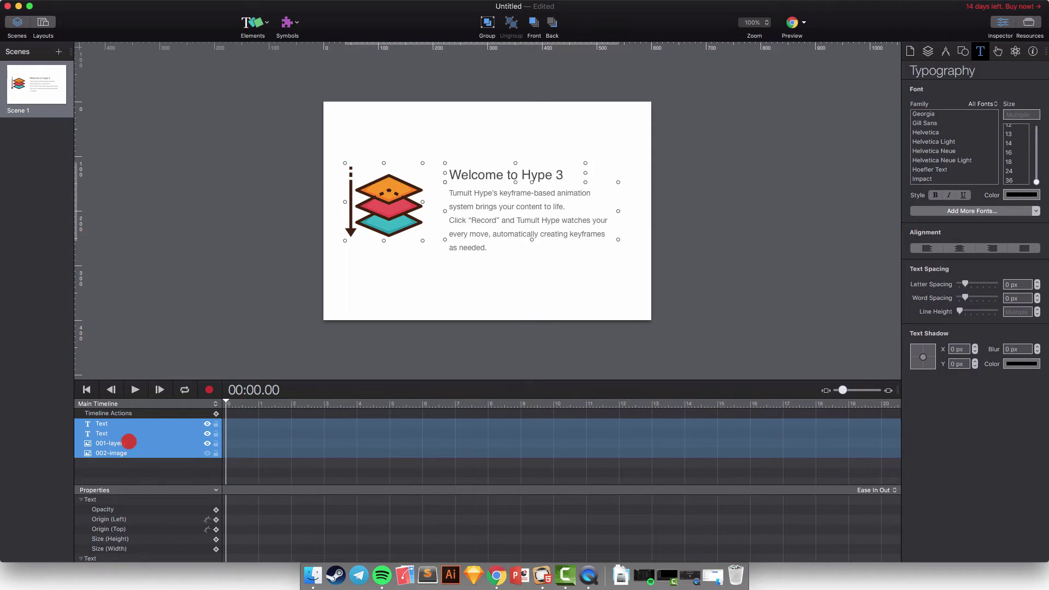
pyautogui.rightClick(143, 439)
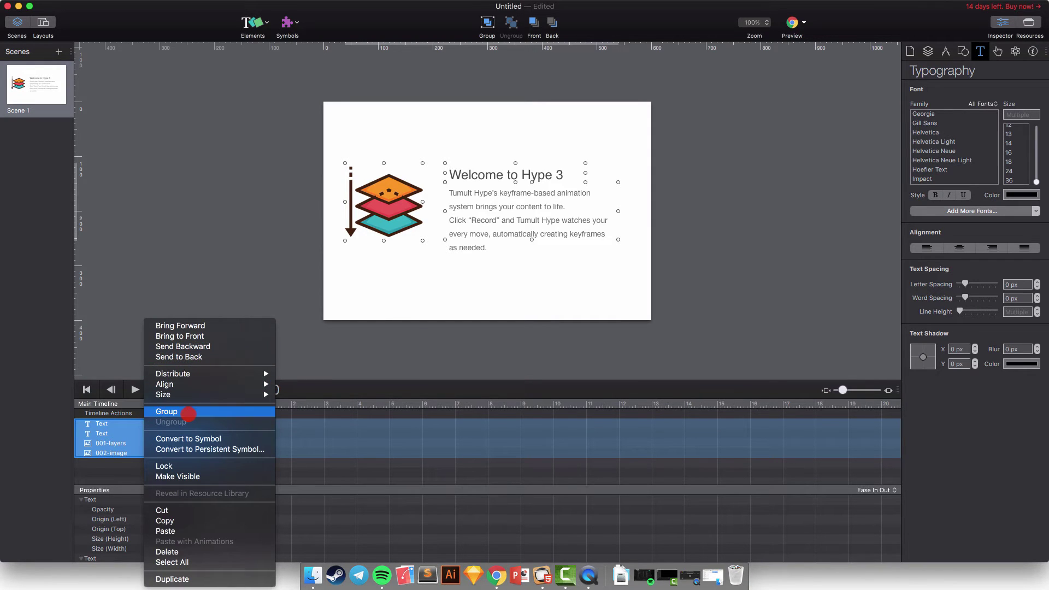
pyautogui.click(280, 368)
pyautogui.press('super+alt+g')
pyautogui.moveTo(402, 209); pyautogui.dragTo(410, 218)
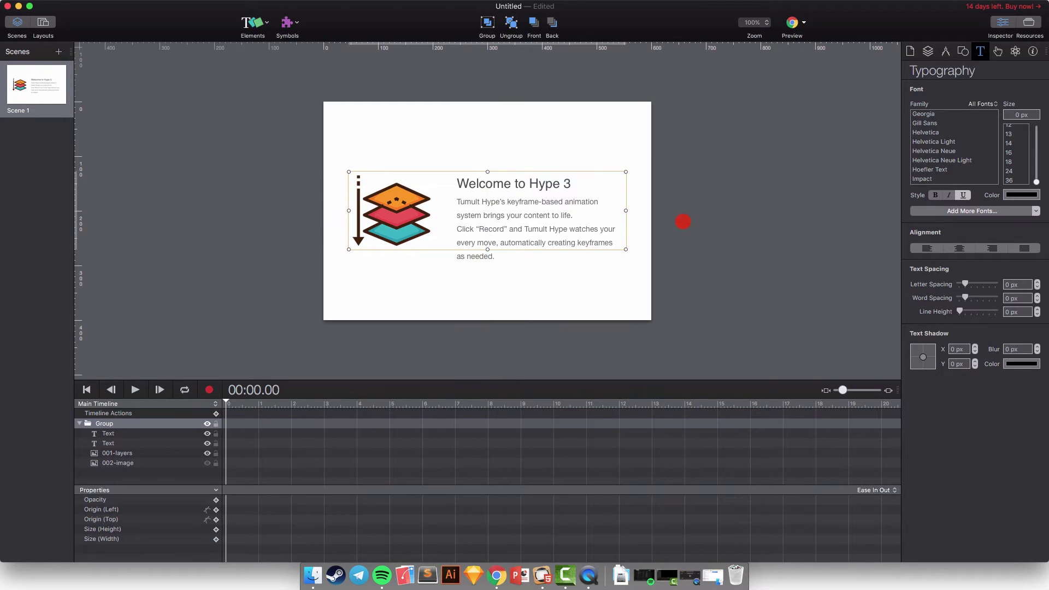
pyautogui.click(787, 221)
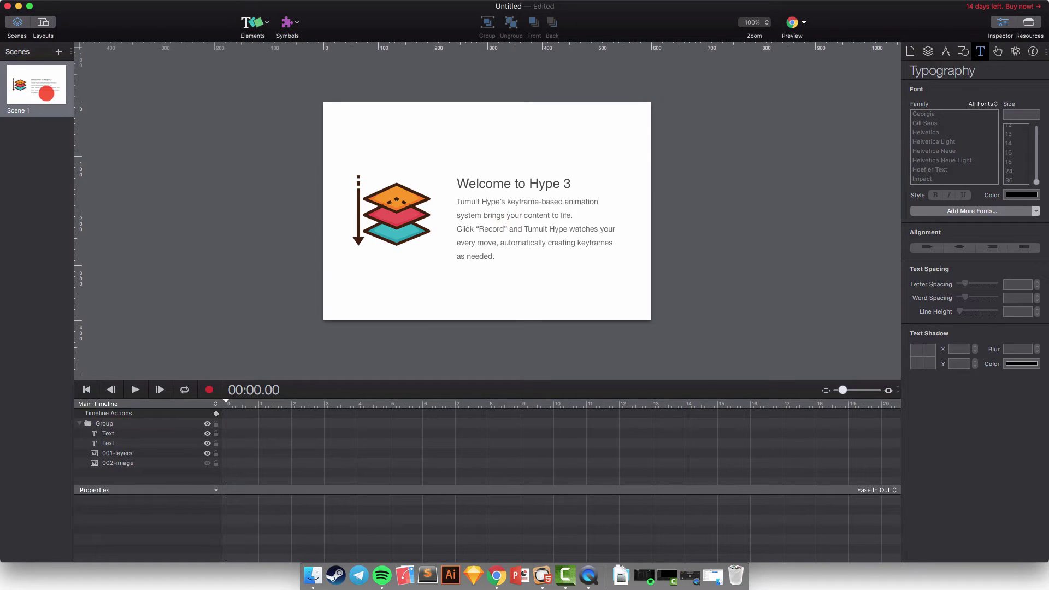
# Duplicate Scene 1 and rename the copy as Scene 2.
pyautogui.rightClick(46, 93)
pyautogui.click(107, 106)
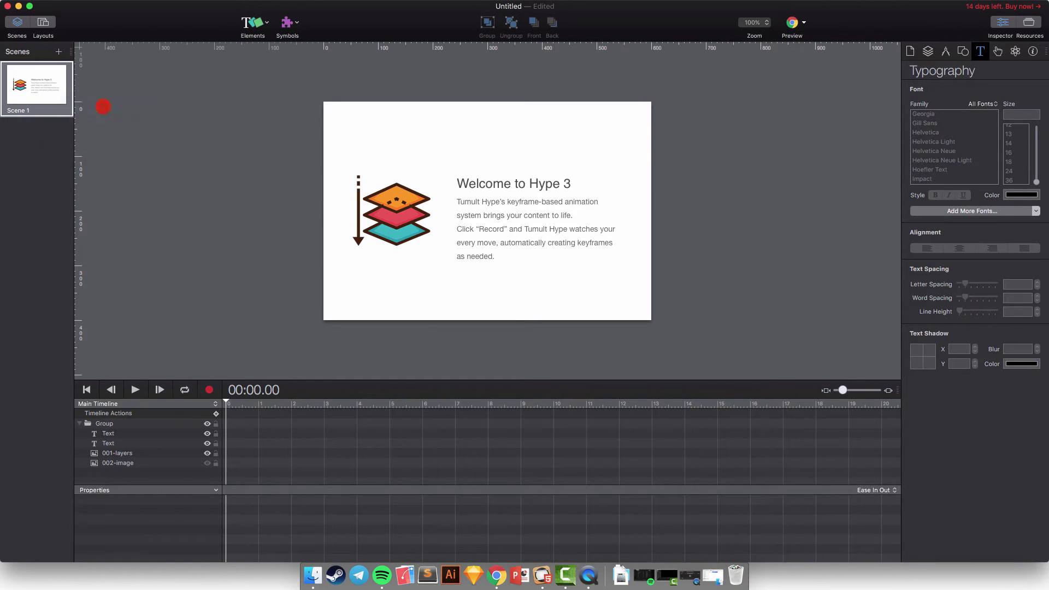
pyautogui.doubleClick(39, 167)
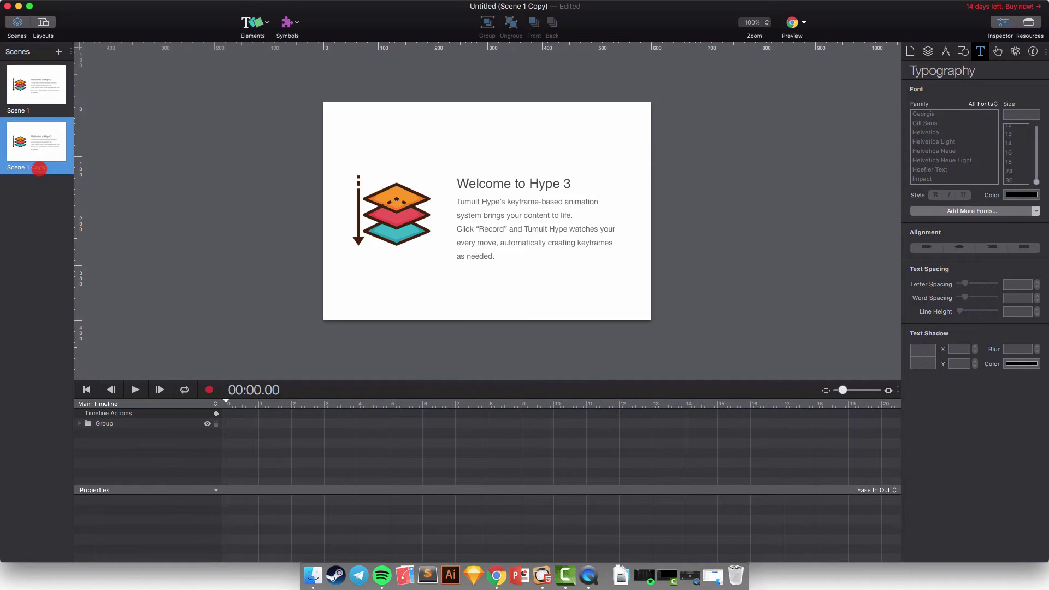
pyautogui.write('Scene')
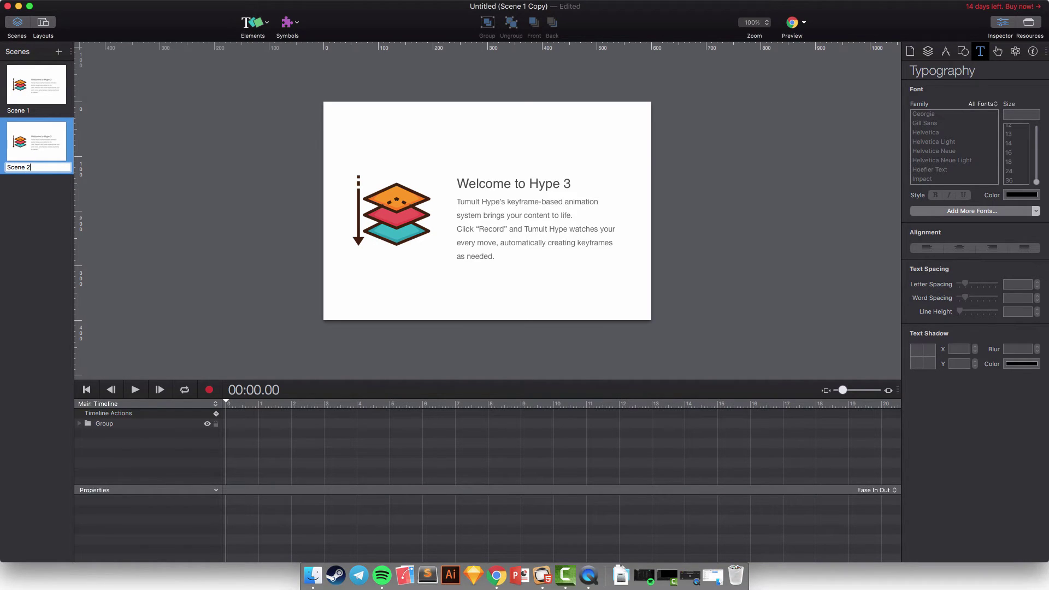
pyautogui.press('Return')
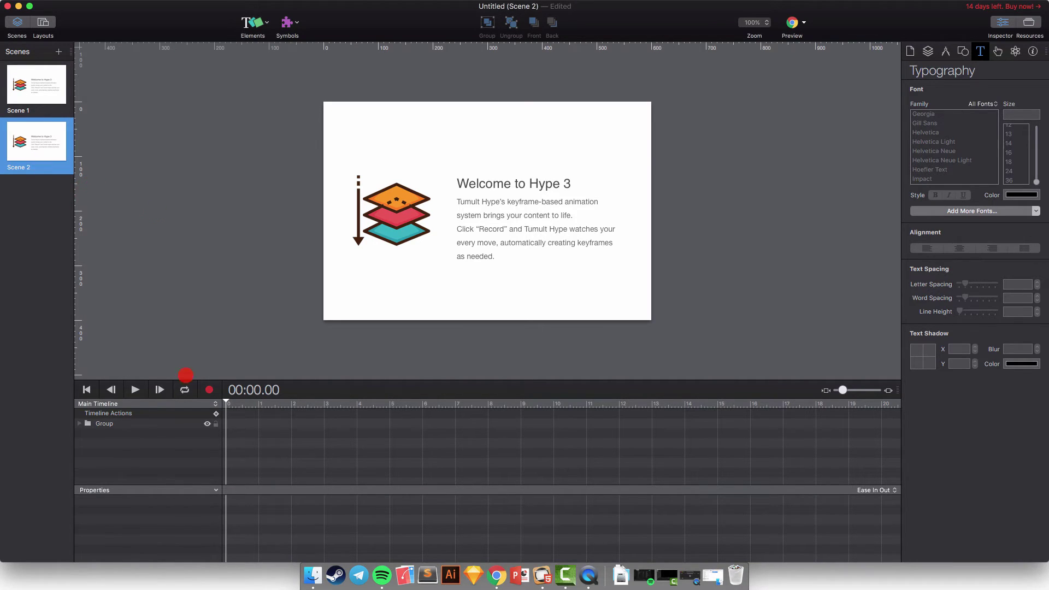
# In Scene 2, expand the group, show the 002-image element and hide 001-layers.
pyautogui.click(382, 230)
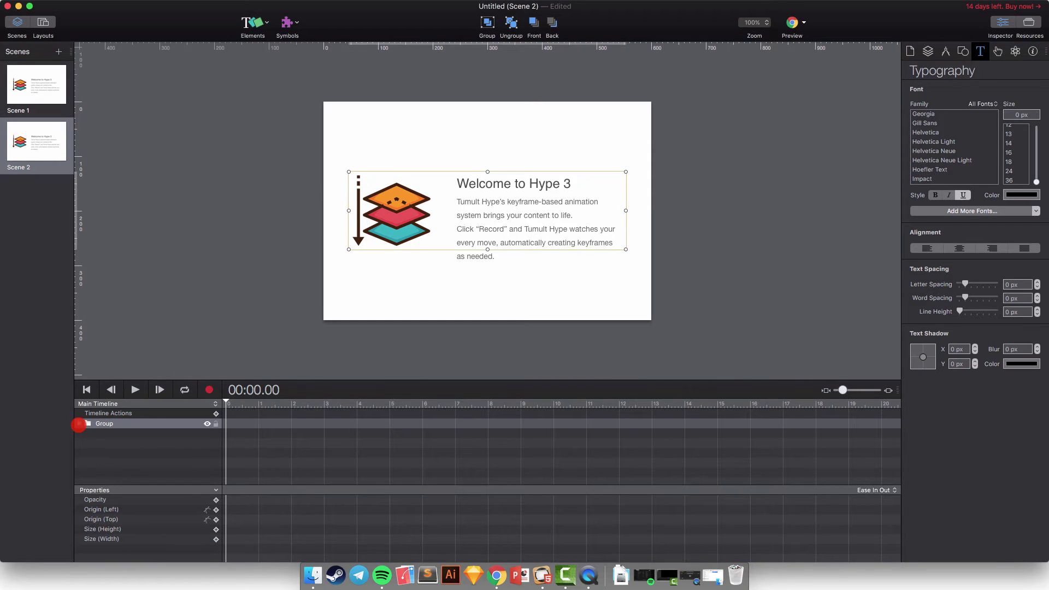
pyautogui.click(80, 424)
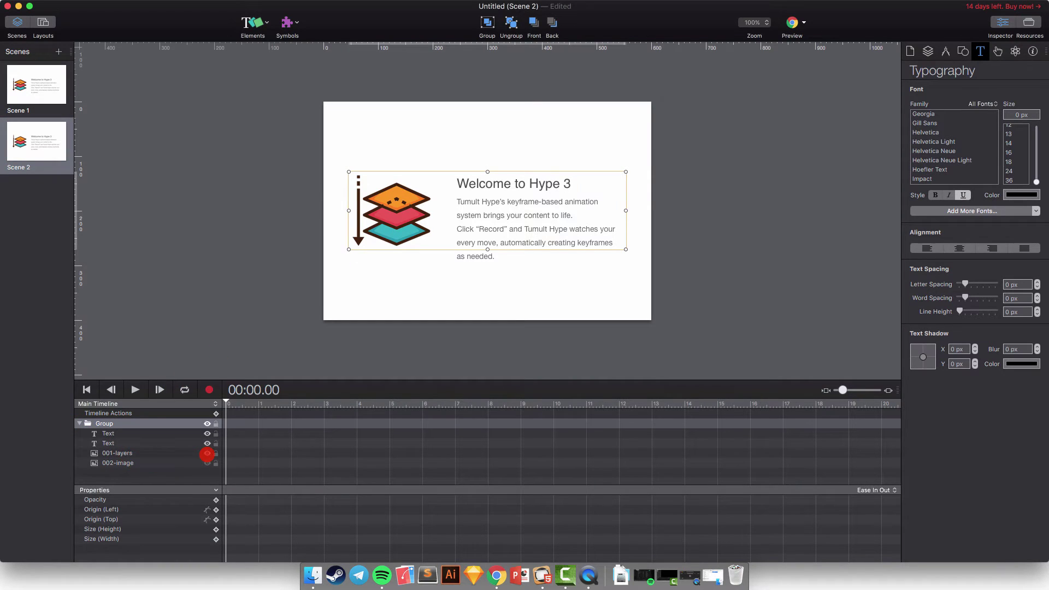
pyautogui.click(207, 462)
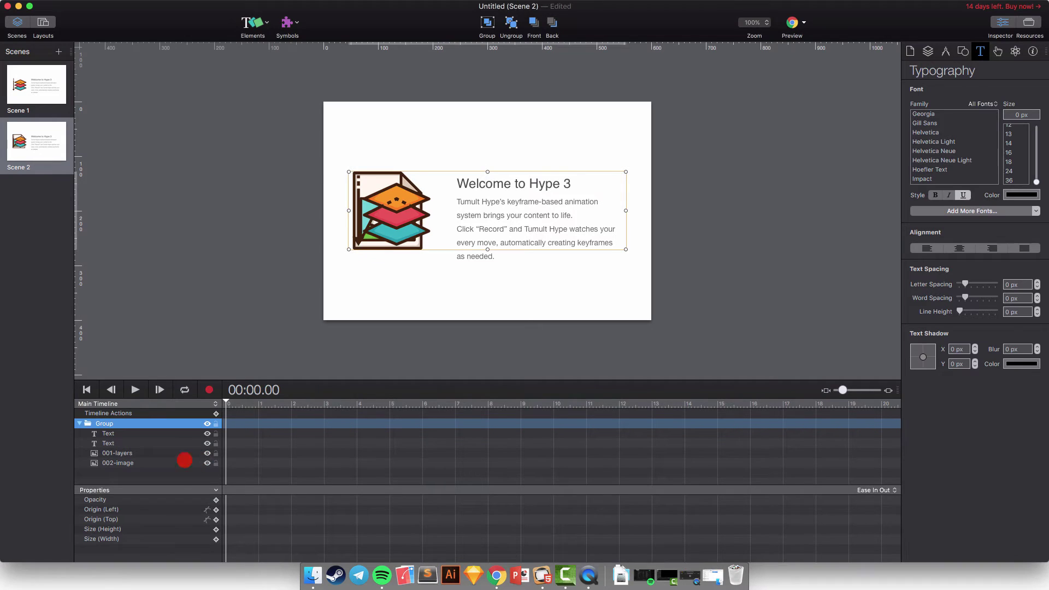
pyautogui.click(207, 452)
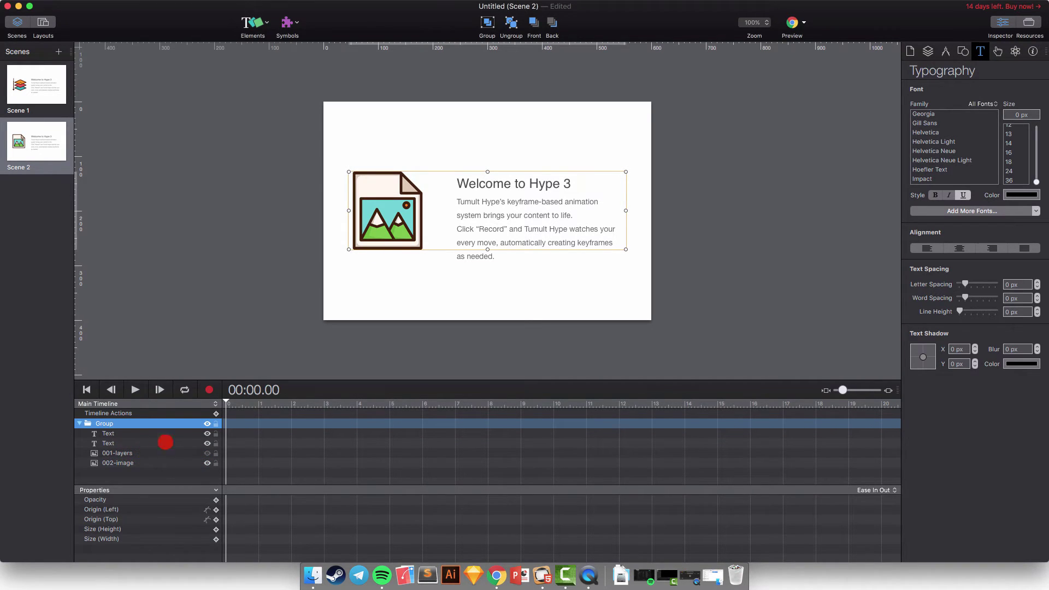
pyautogui.click(449, 322)
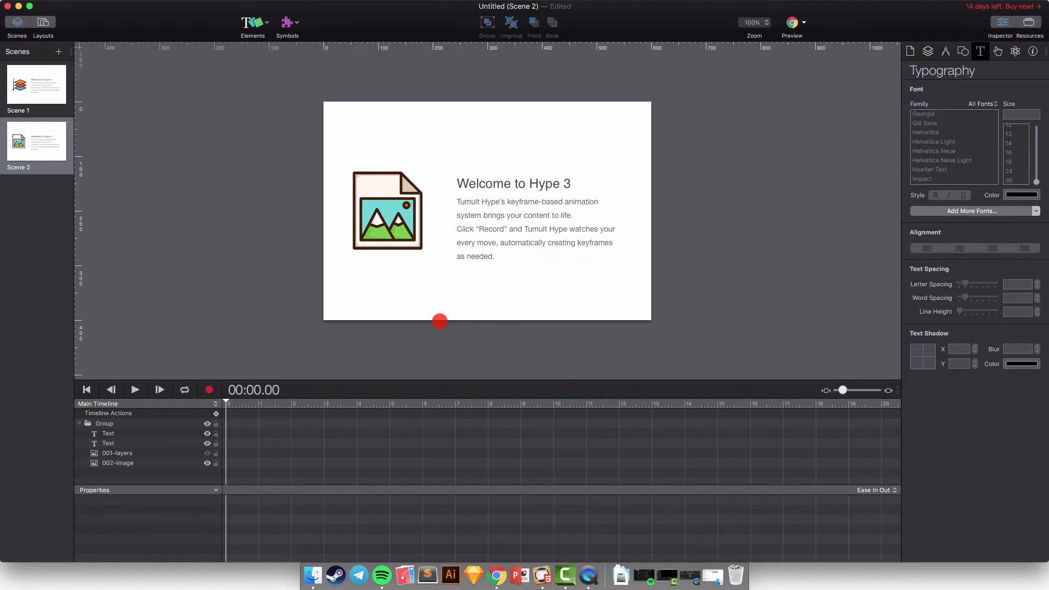
# Replace Scene 2's title text with "Lets enjoy the Hype!".
pyautogui.doubleClick(500, 184)
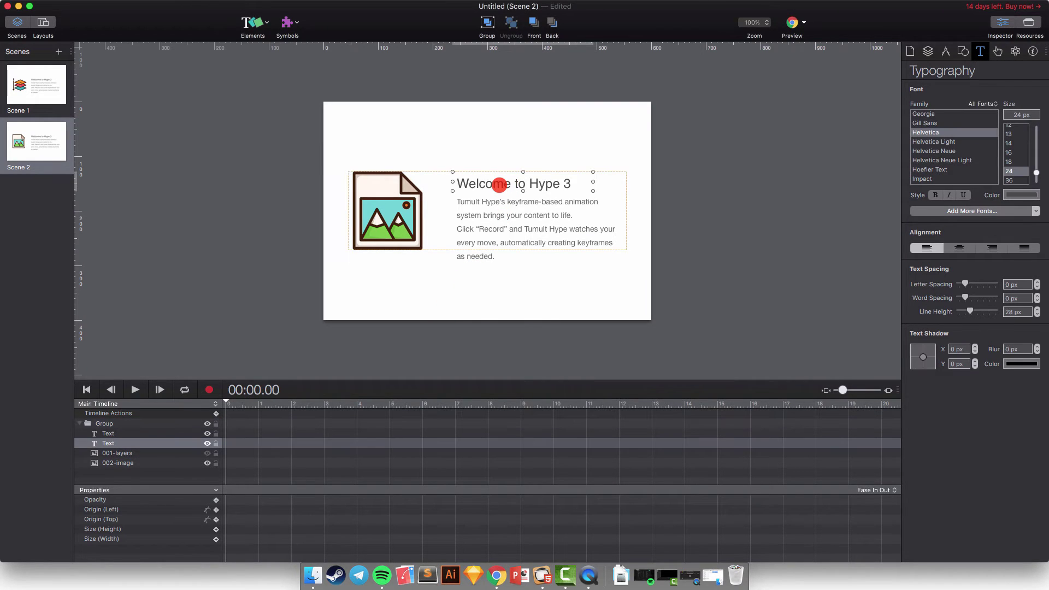
pyautogui.doubleClick(500, 184)
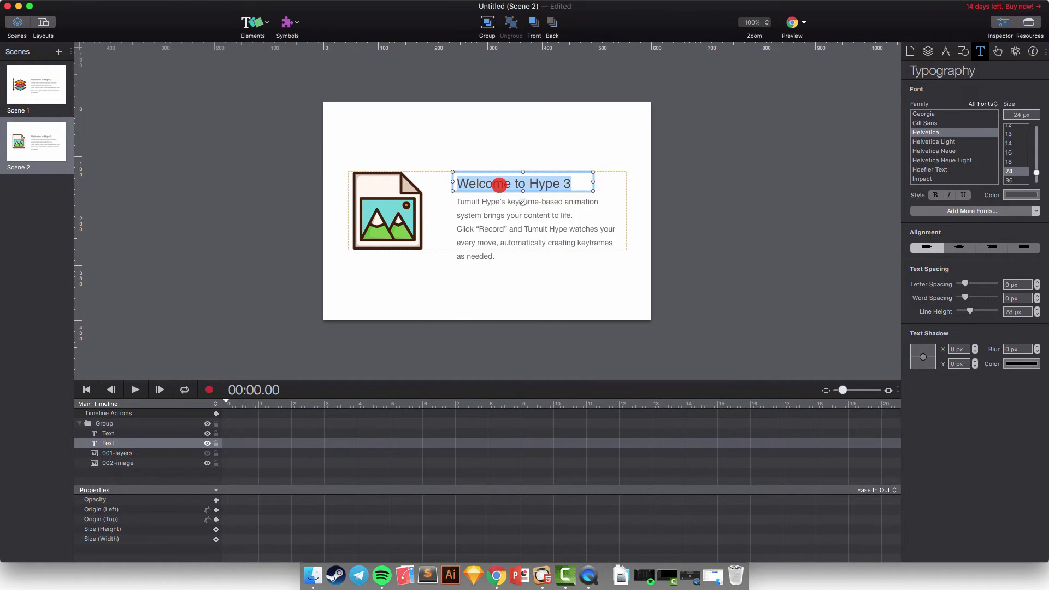
pyautogui.write('Lets enjoy')
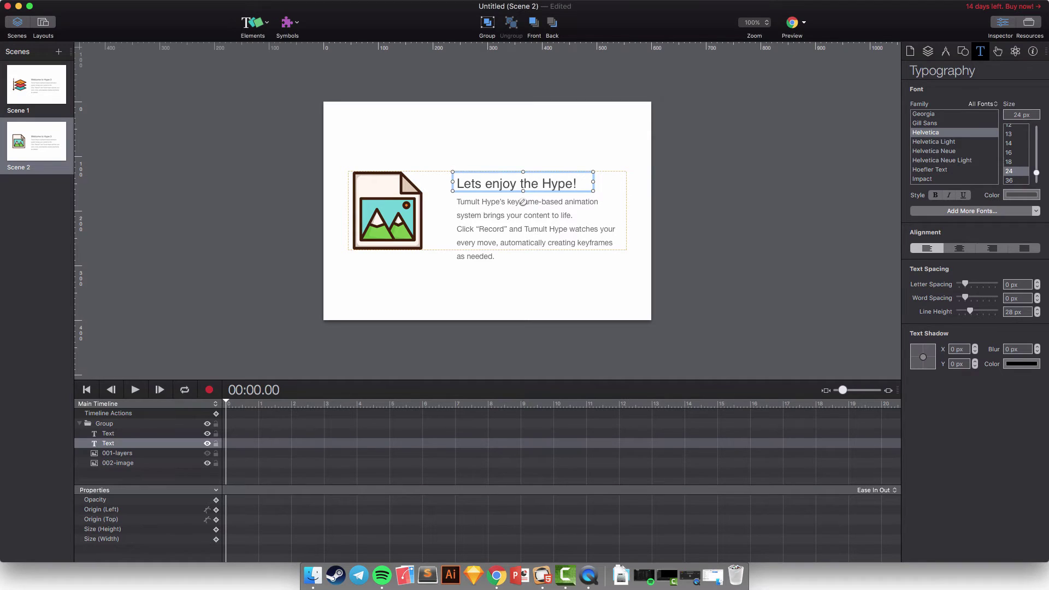
pyautogui.click(496, 286)
# Extend the description text box downward so that it encloses all five lines of text.
pyautogui.click(497, 232)
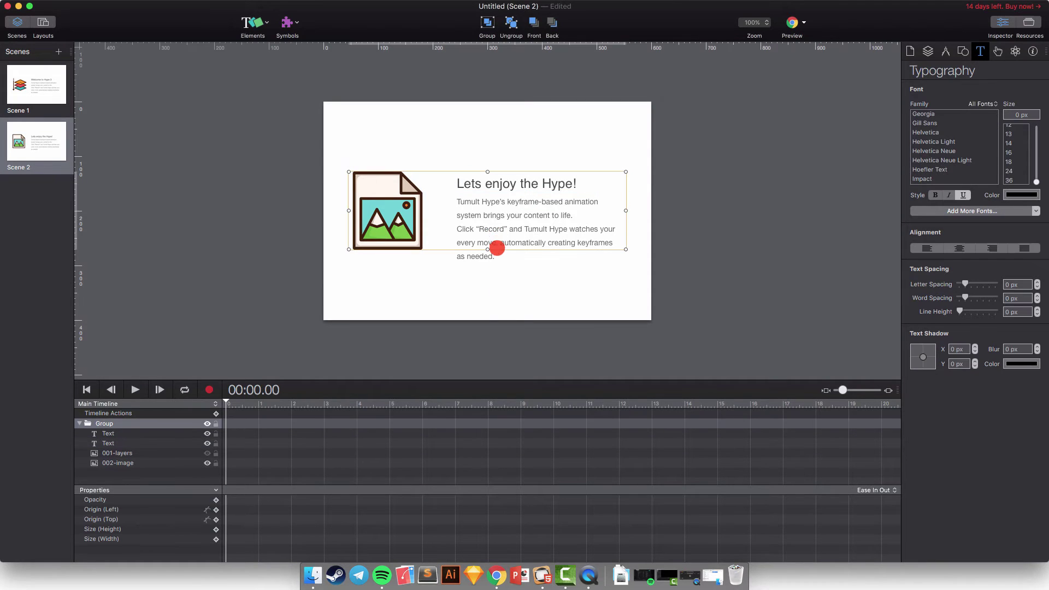
pyautogui.doubleClick(480, 256)
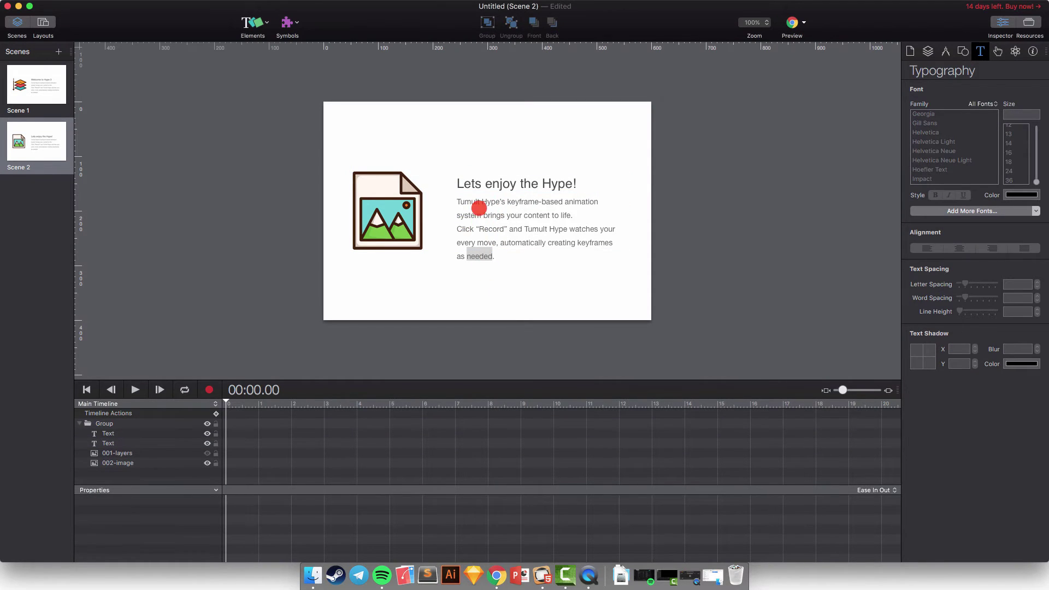
pyautogui.click(479, 207)
pyautogui.click(139, 433)
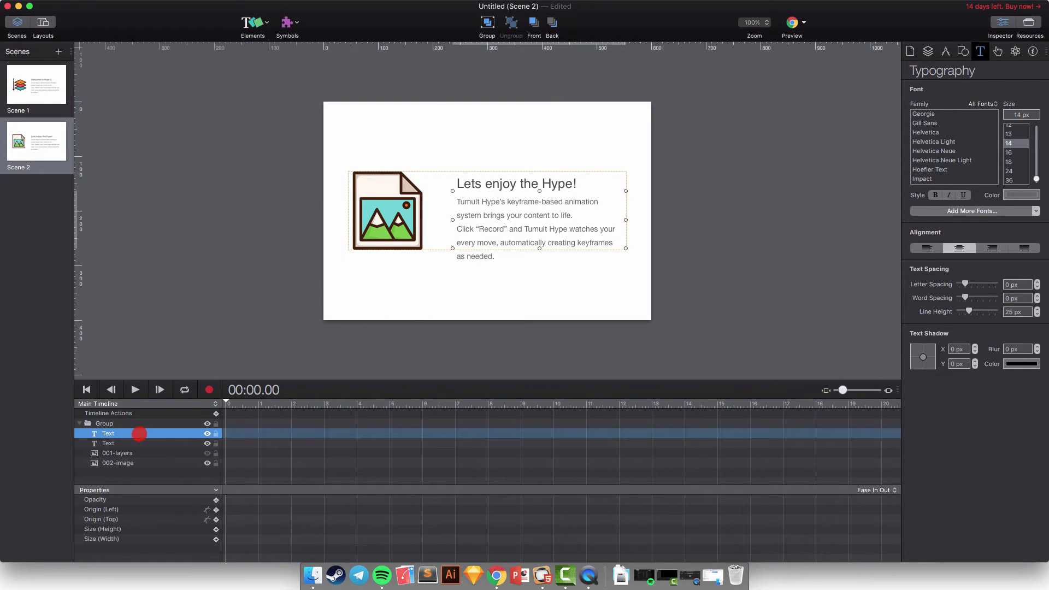
pyautogui.moveTo(457, 201); pyautogui.dragTo(468, 202)
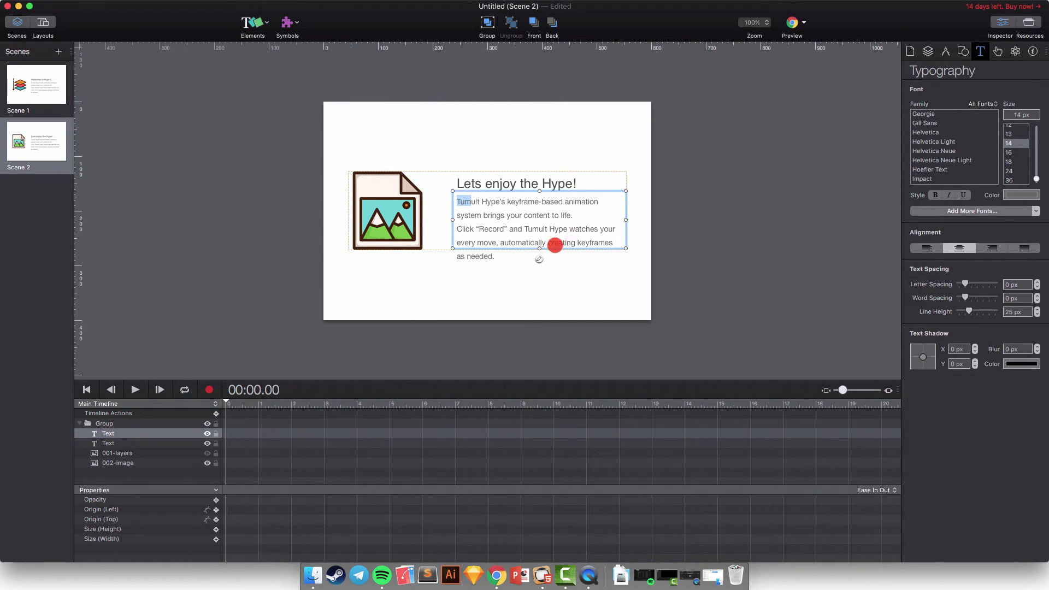
pyautogui.moveTo(539, 249); pyautogui.dragTo(539, 267)
# Replace Scene 2's description with "Come to learn about Hype 3 in the my youtube channel which", followed by the channel owner's name and "...".
pyautogui.press('super+a')
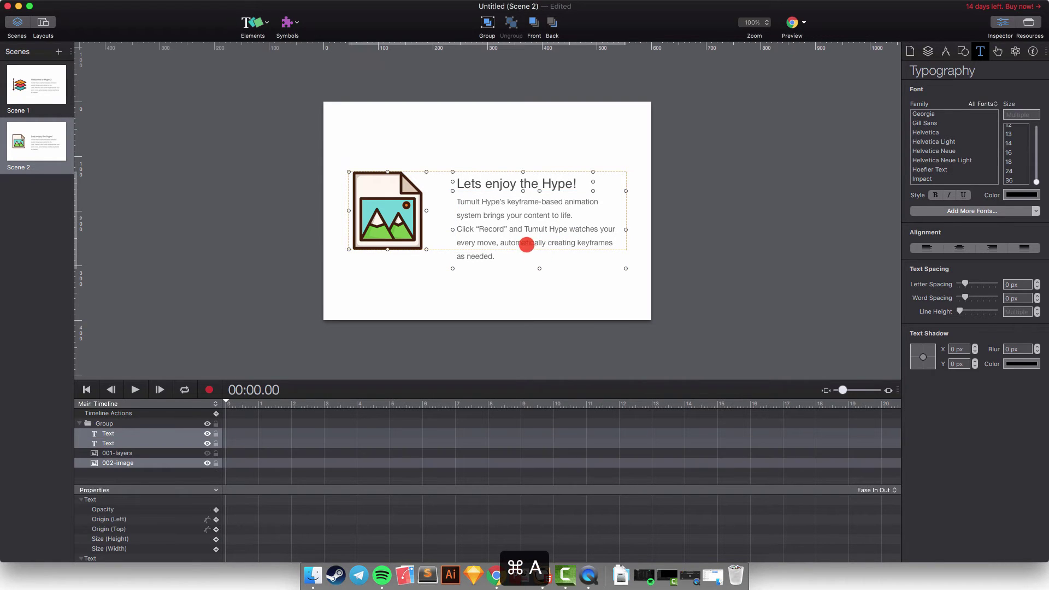
pyautogui.click(485, 201)
pyautogui.click(485, 202)
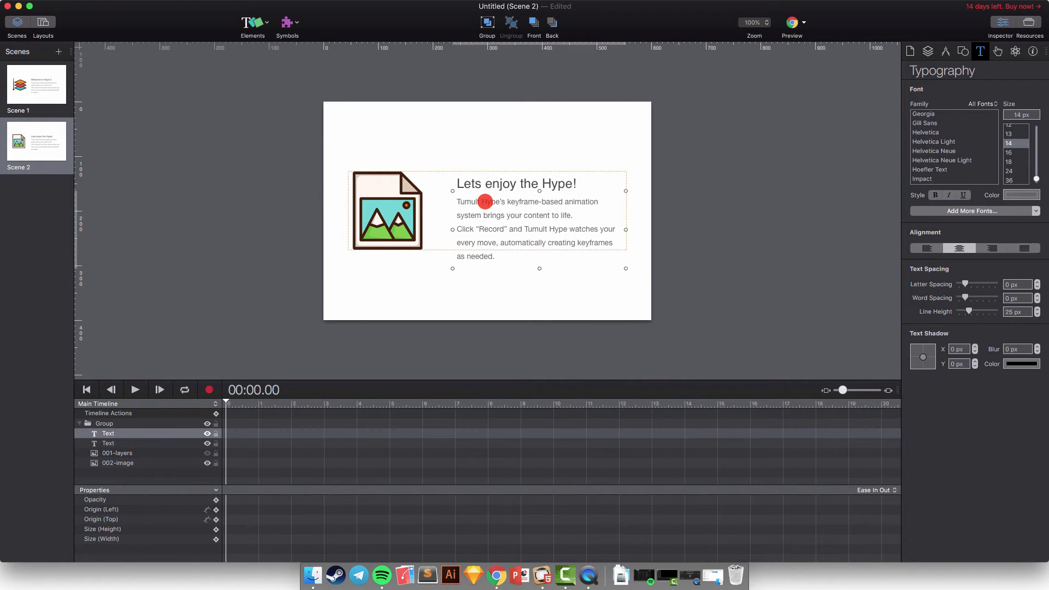
pyautogui.doubleClick(492, 202)
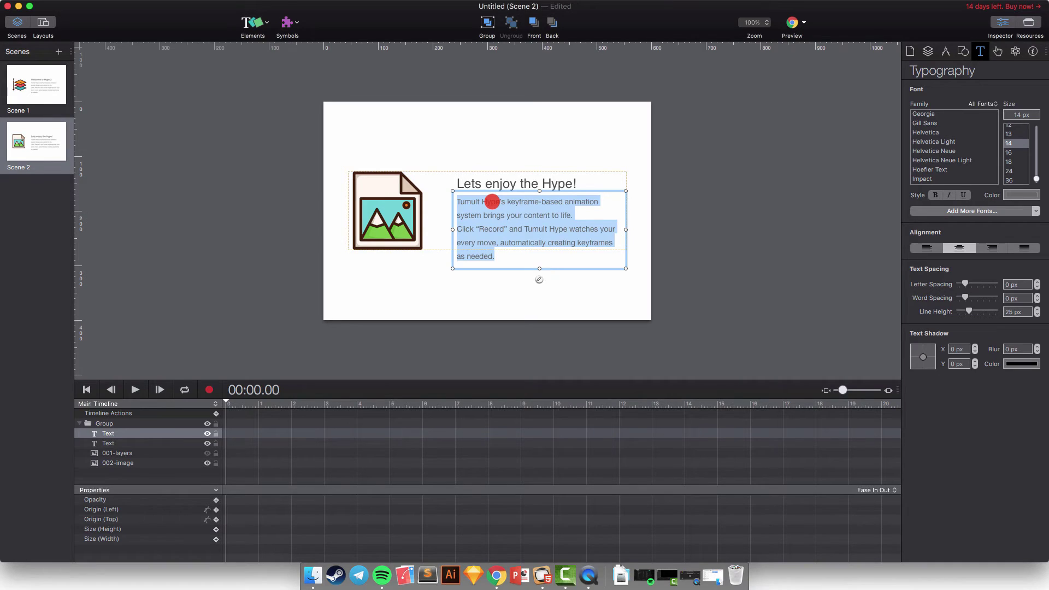
pyautogui.write('Come to ')
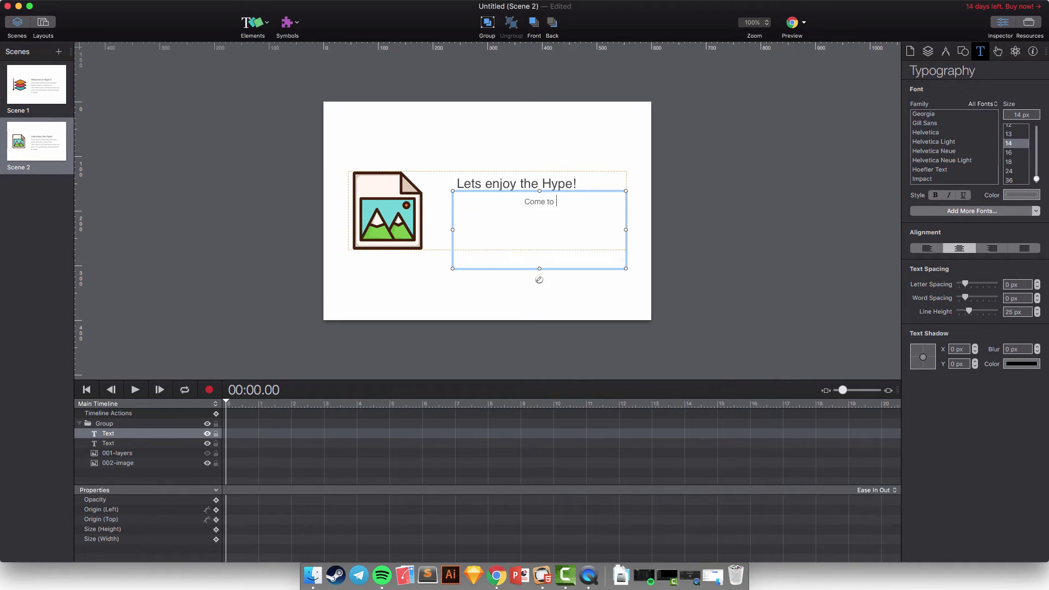
pyautogui.write('learn about Hype 3 in the my youtube chann')
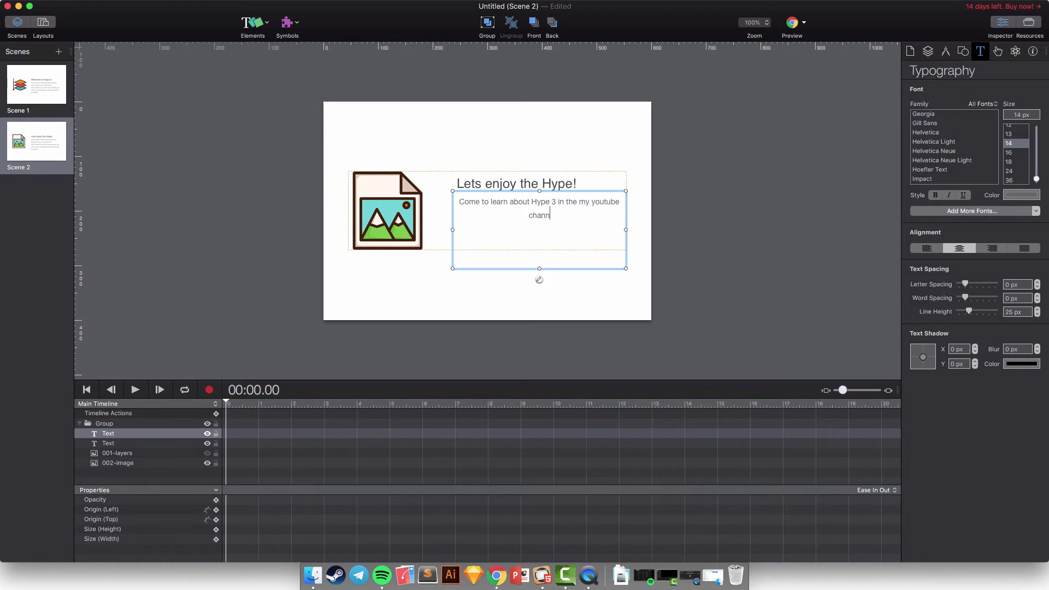
pyautogui.write('el which Angga Risky ...')
# Try to left-align the description text beneath the title.
pyautogui.press('super+a')
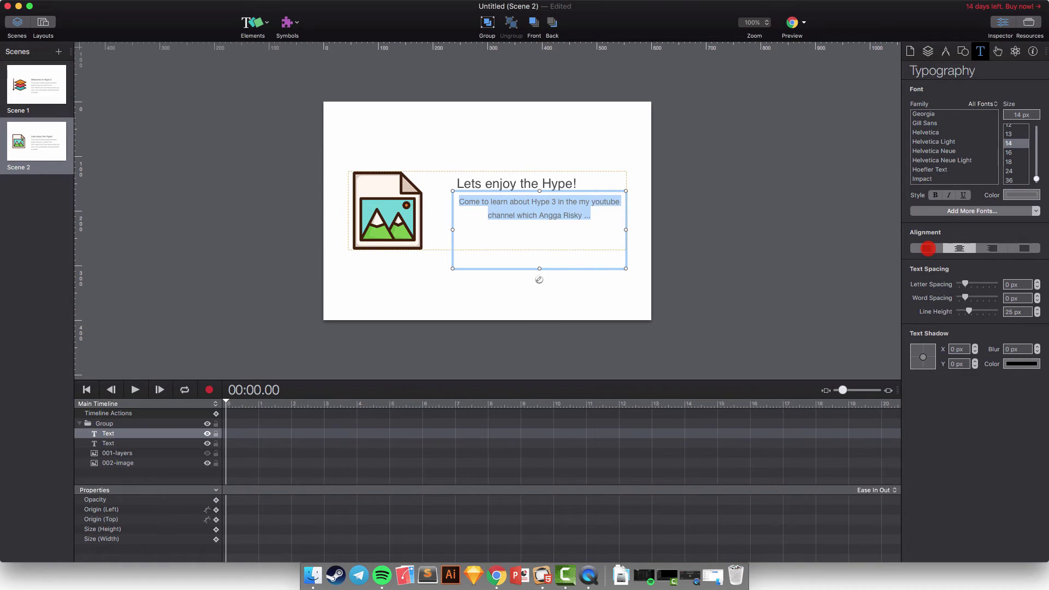
pyautogui.click(928, 249)
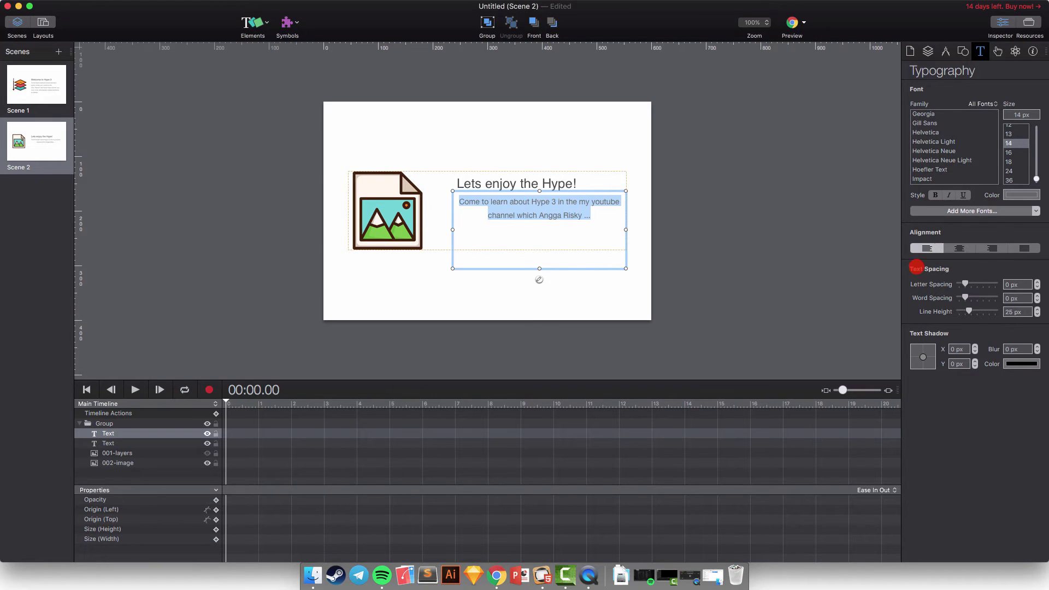
pyautogui.press('super+z')
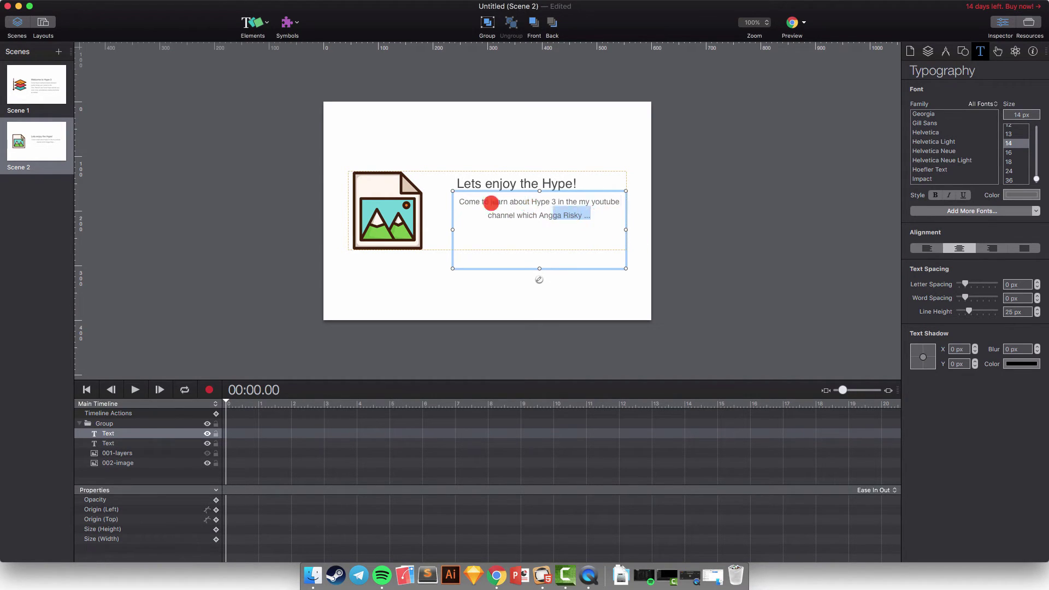
pyautogui.click(927, 248)
pyautogui.click(695, 239)
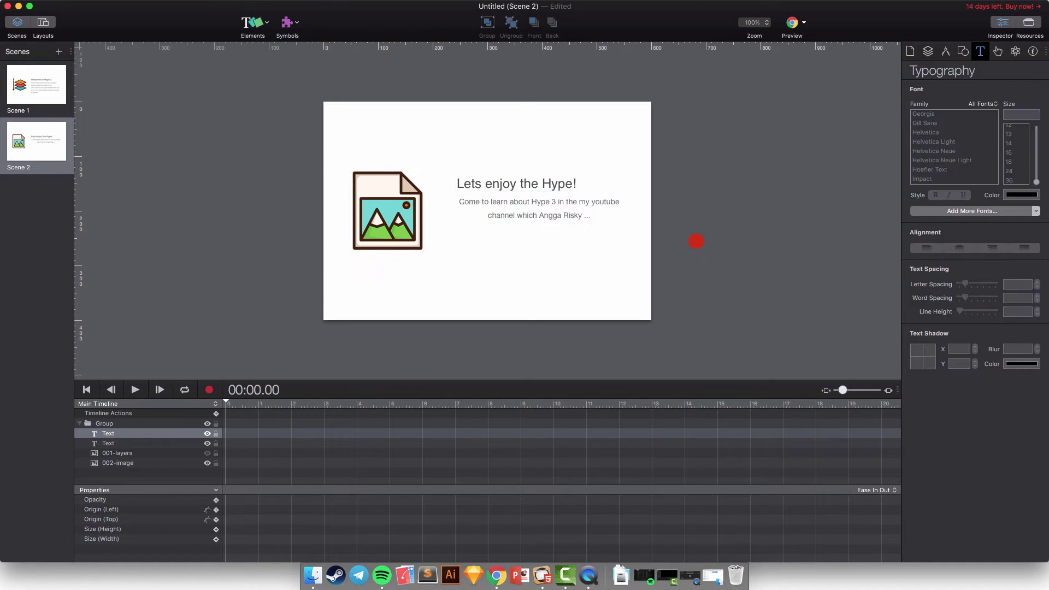
pyautogui.click(483, 217)
pyautogui.click(502, 215)
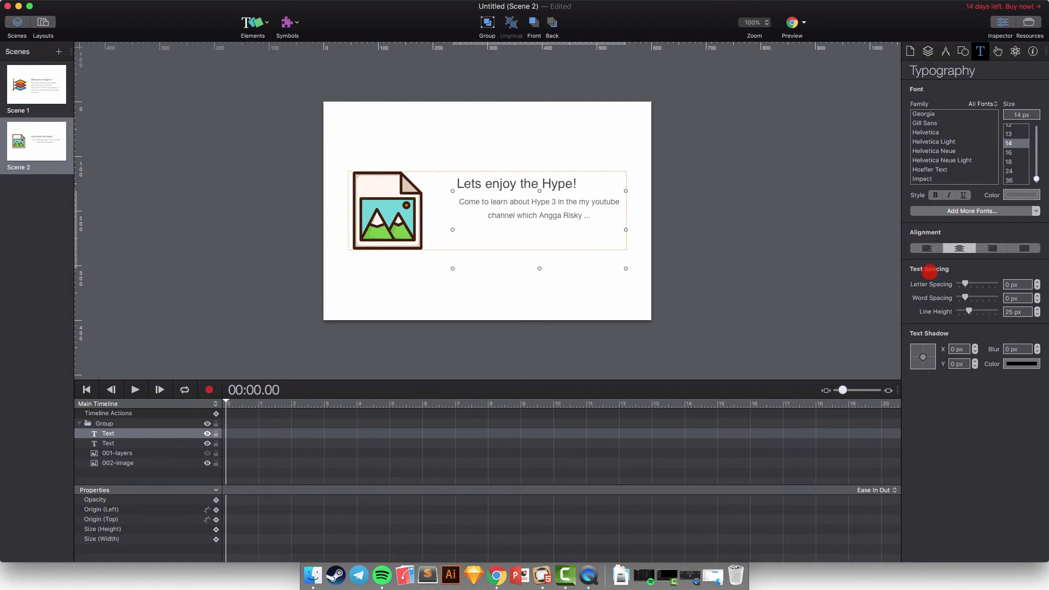
pyautogui.click(928, 249)
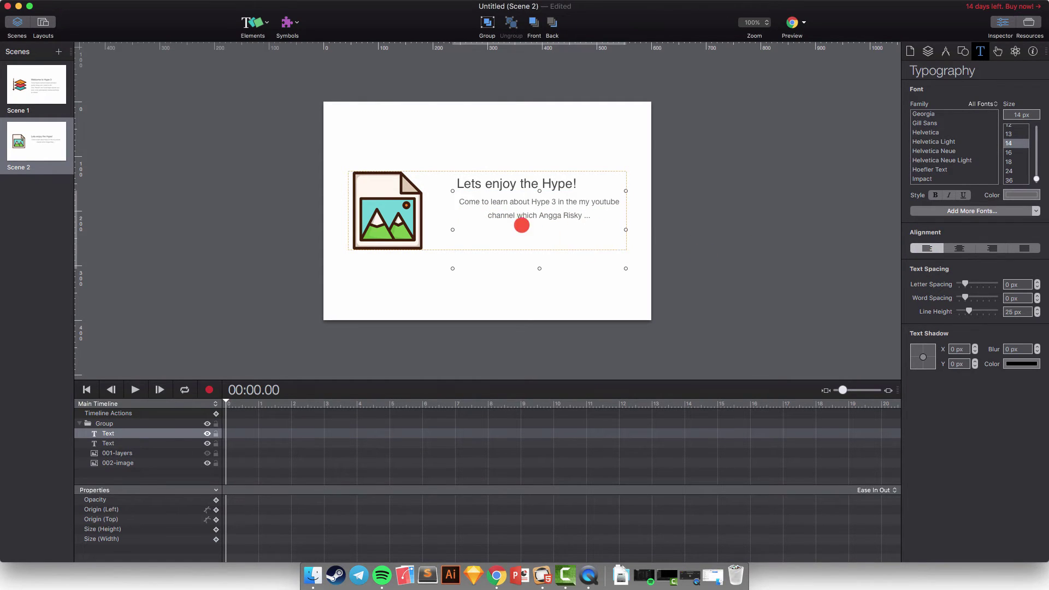
# Adjust the width of the description text box, extending its right edge slightly beyond the group's outline.
pyautogui.doubleClick(522, 218)
pyautogui.moveTo(626, 228); pyautogui.dragTo(600, 228)
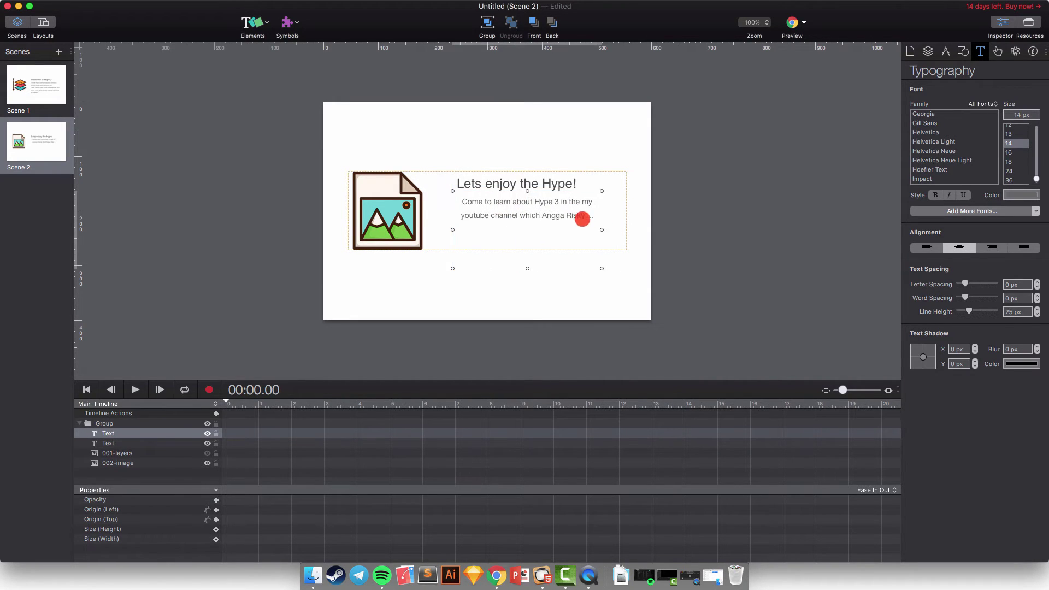
pyautogui.click(698, 244)
pyautogui.click(495, 204)
pyautogui.click(475, 203)
pyautogui.doubleClick(464, 214)
pyautogui.click(462, 202)
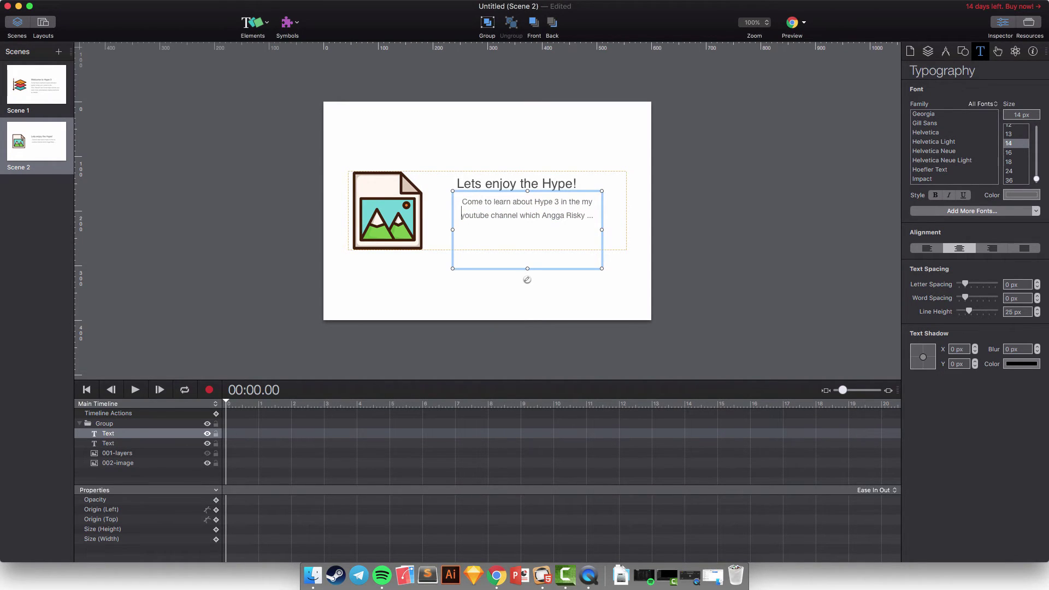
pyautogui.press('BackSpace')
pyautogui.moveTo(602, 229); pyautogui.dragTo(636, 230)
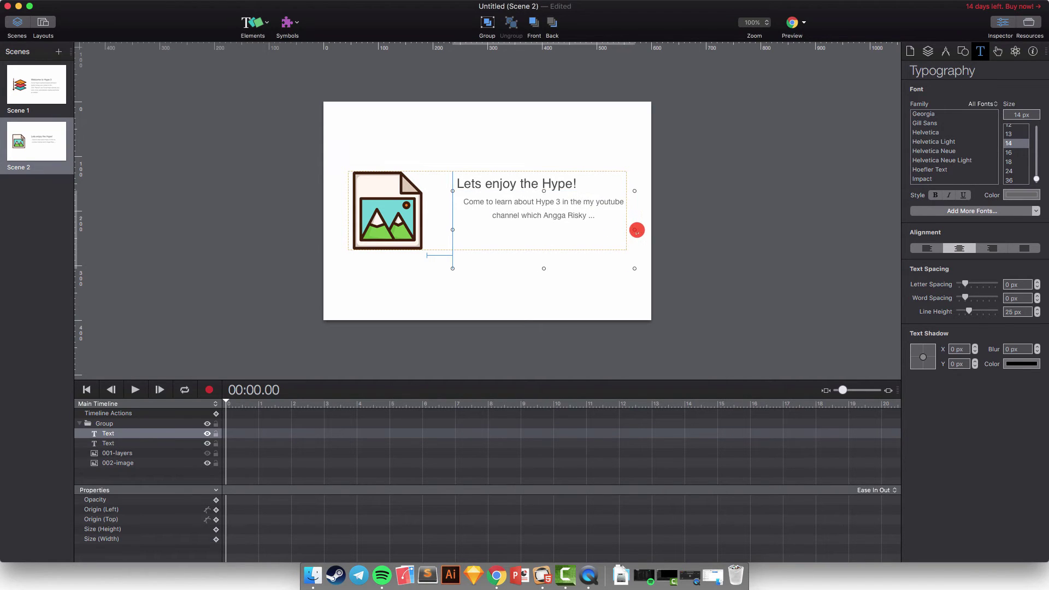
# Try right, justified and left alignment on the whole description text.
pyautogui.doubleClick(577, 212)
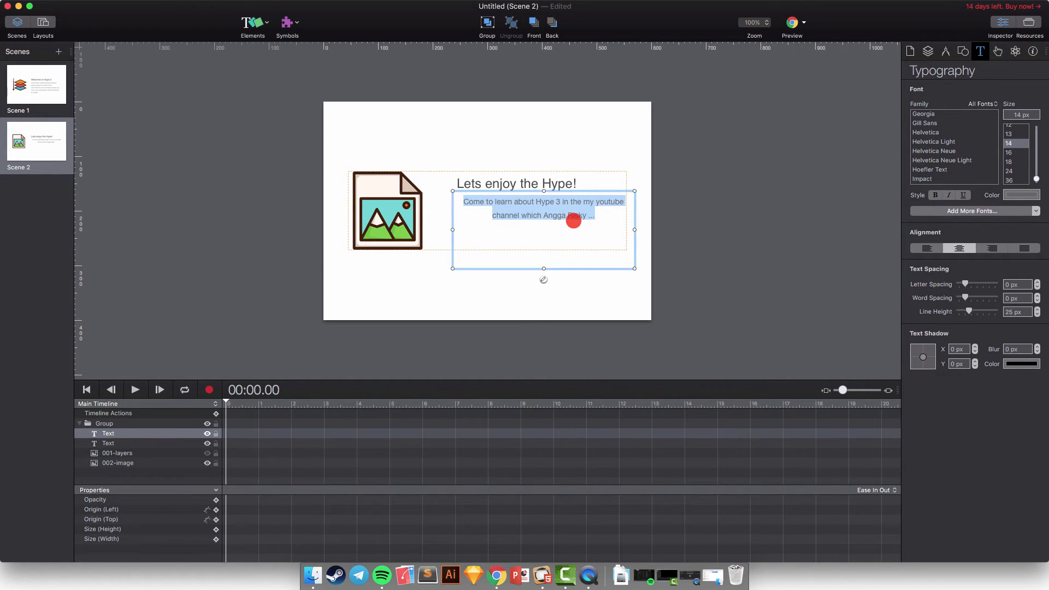
pyautogui.click(1001, 248)
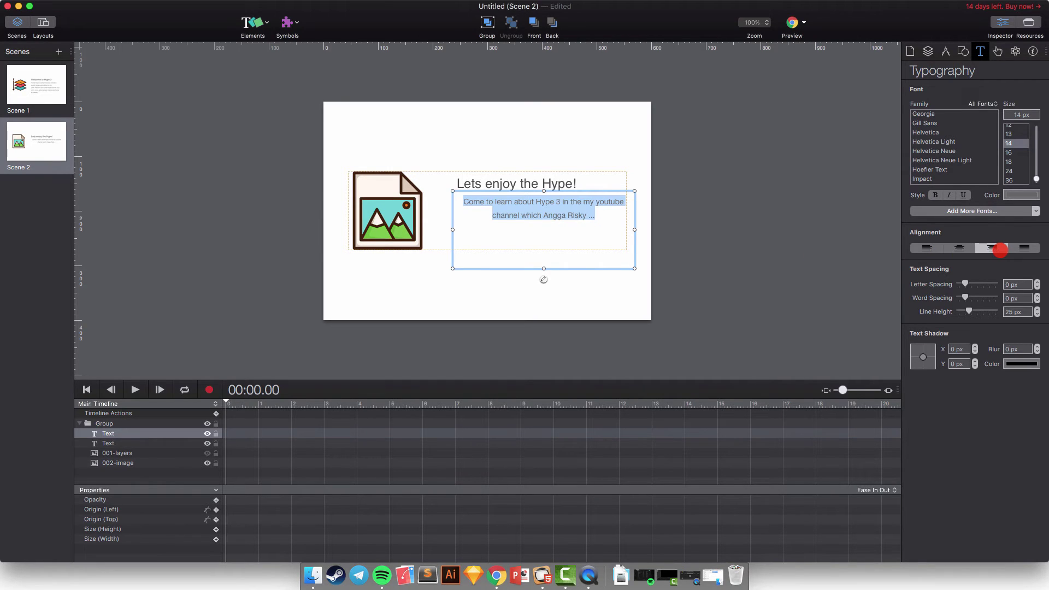
pyautogui.click(1023, 248)
pyautogui.click(918, 247)
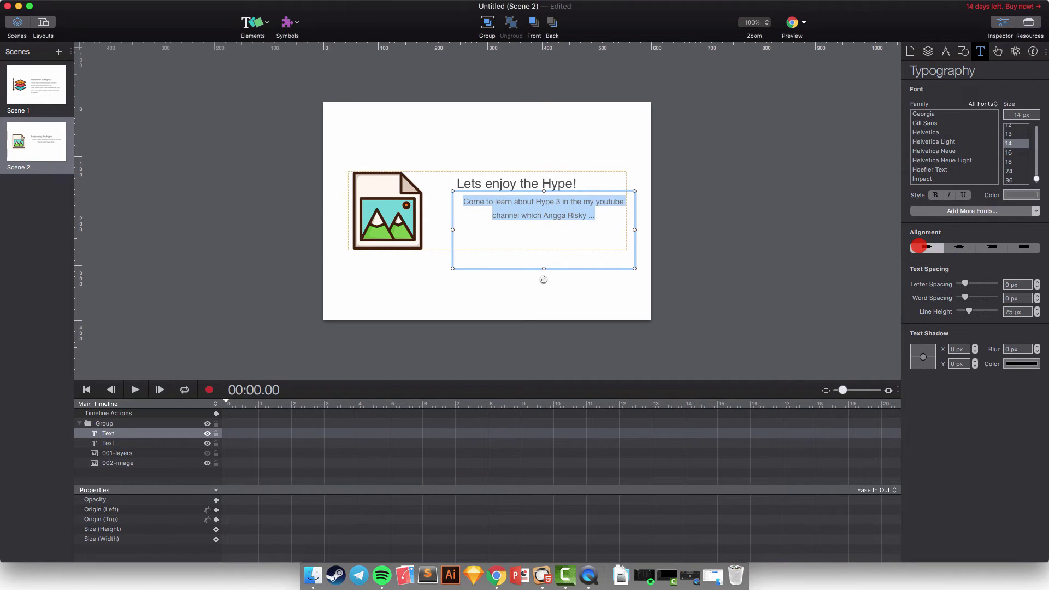
# Set the description text's font to Helvetica.
pyautogui.click(935, 132)
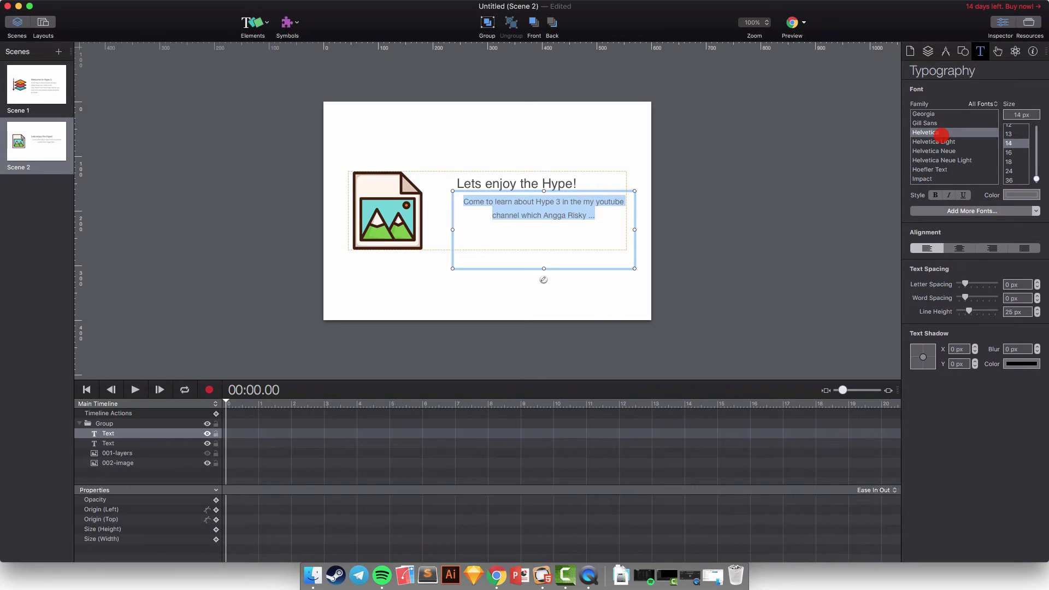
pyautogui.press('super+a')
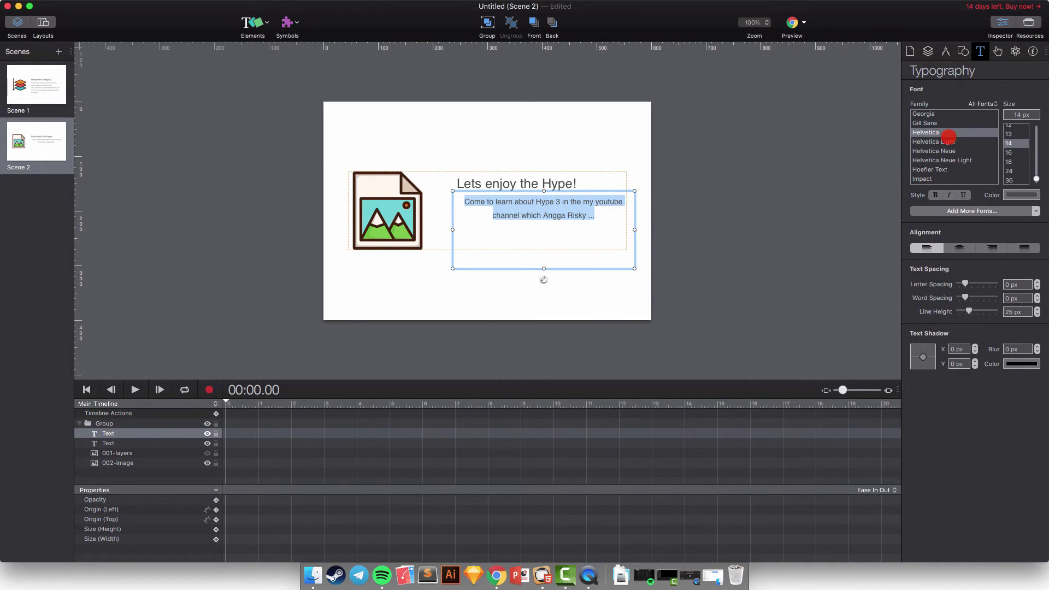
pyautogui.click(686, 241)
# Move the description text box left until its right edge lines up with the group's right edge.
pyautogui.click(519, 206)
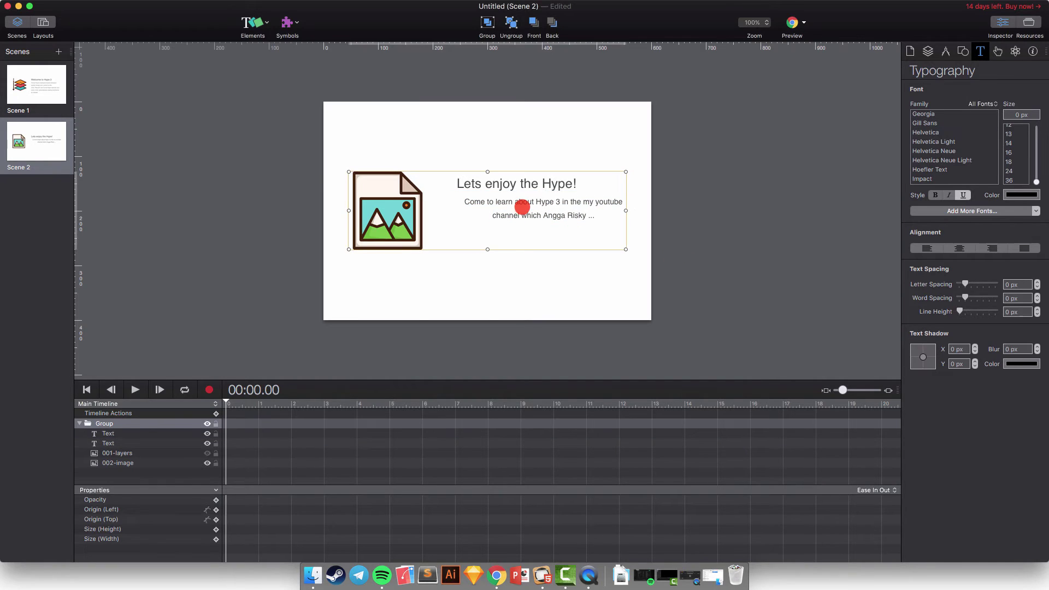
pyautogui.click(523, 207)
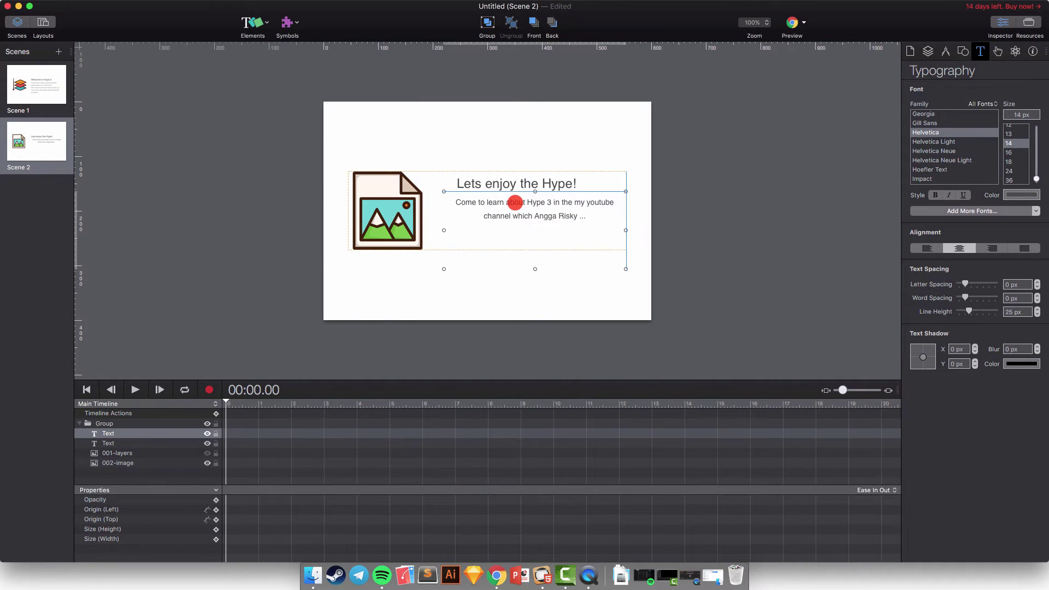
pyautogui.click(566, 276)
pyautogui.click(550, 215)
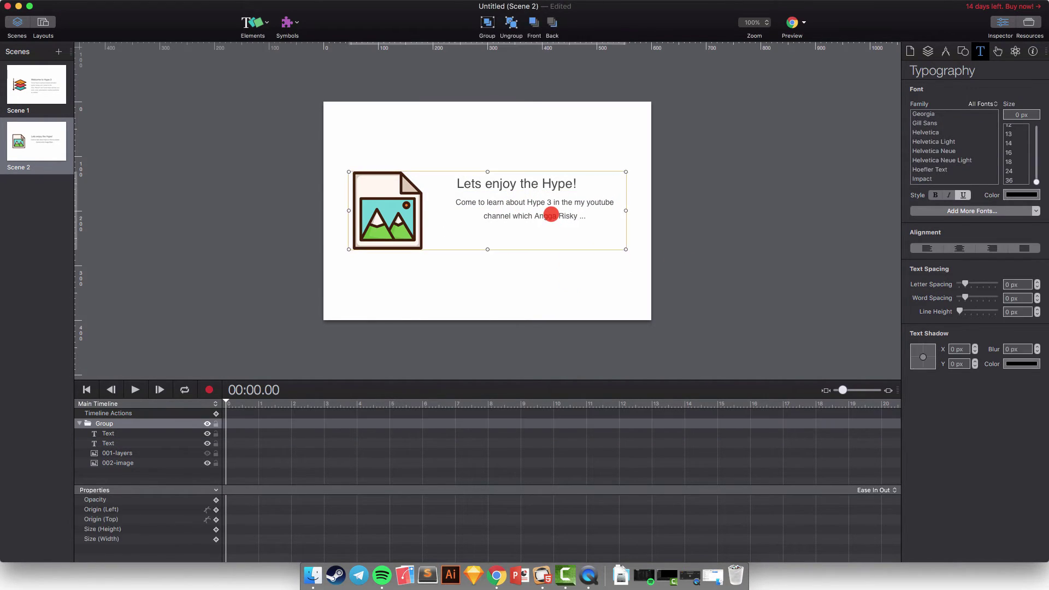
pyautogui.click(550, 311)
# Select all of the description text and try left, right and centred alignment on it.
pyautogui.click(540, 217)
pyautogui.click(540, 217)
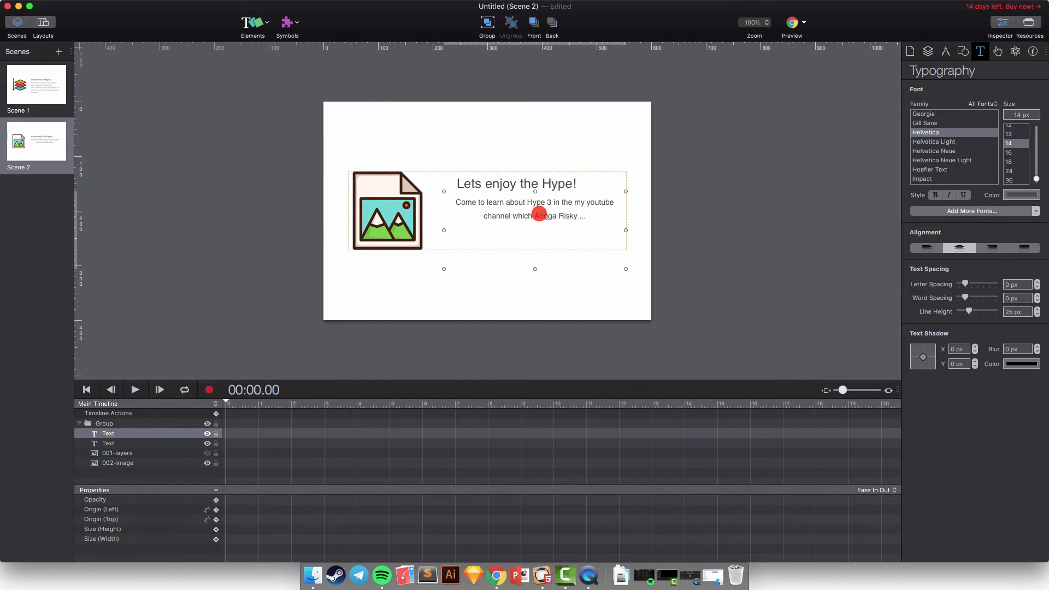
pyautogui.doubleClick(484, 217)
pyautogui.click(484, 217)
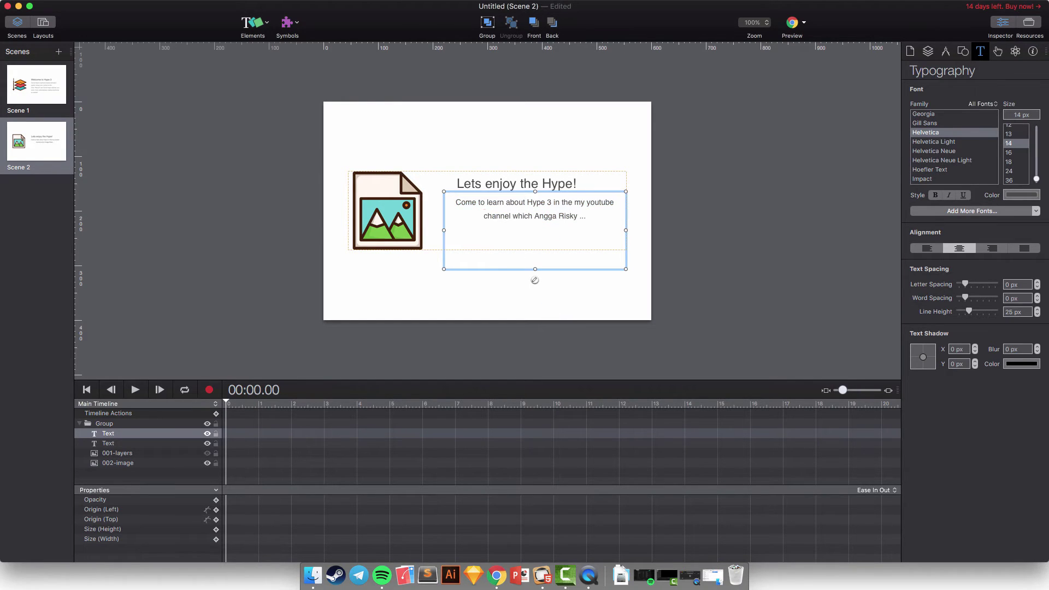
pyautogui.press('super+a')
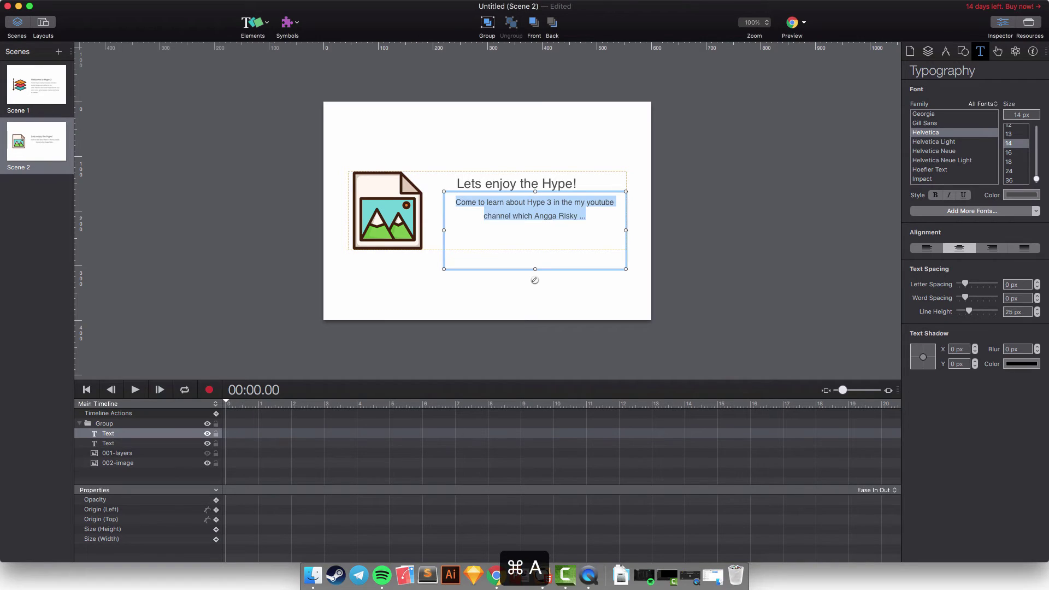
pyautogui.click(929, 248)
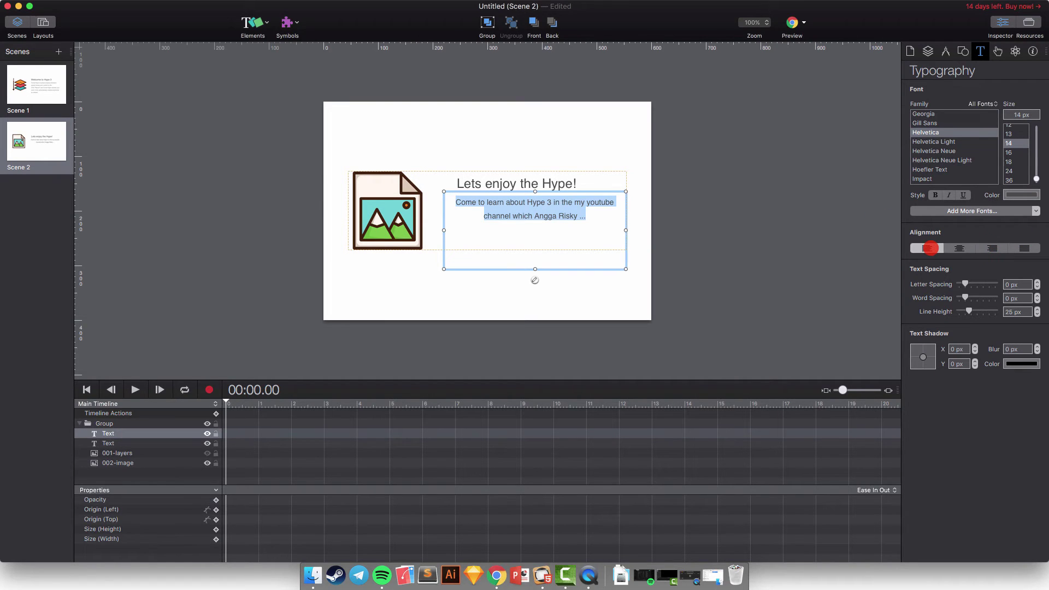
pyautogui.click(1002, 248)
pyautogui.click(967, 248)
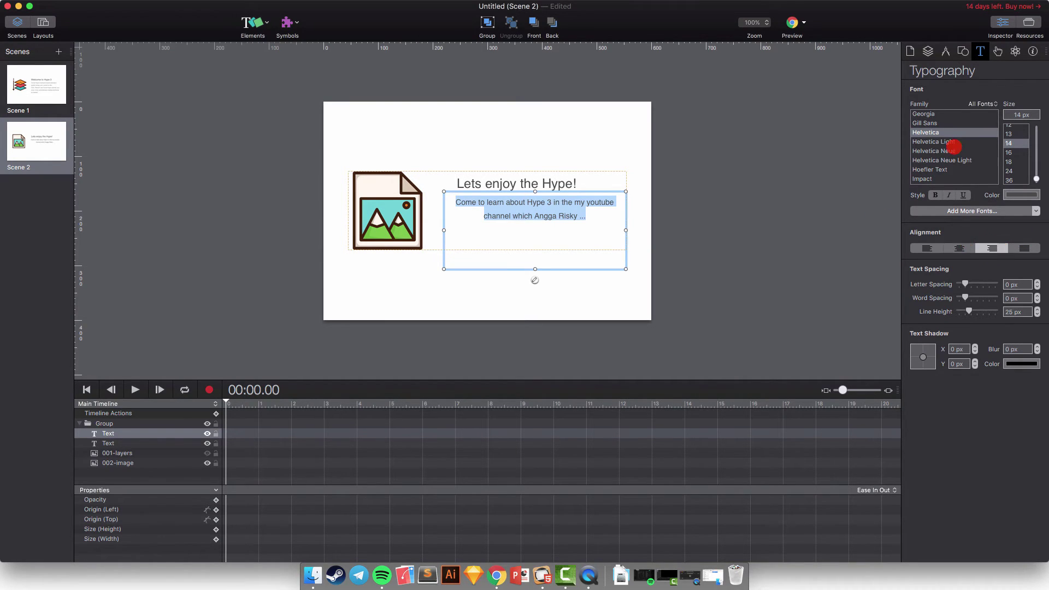
# Try Helvetica Neue and Hoefler Text on the description, and set its font to Gill Sans.
pyautogui.click(951, 151)
pyautogui.click(949, 169)
pyautogui.click(931, 123)
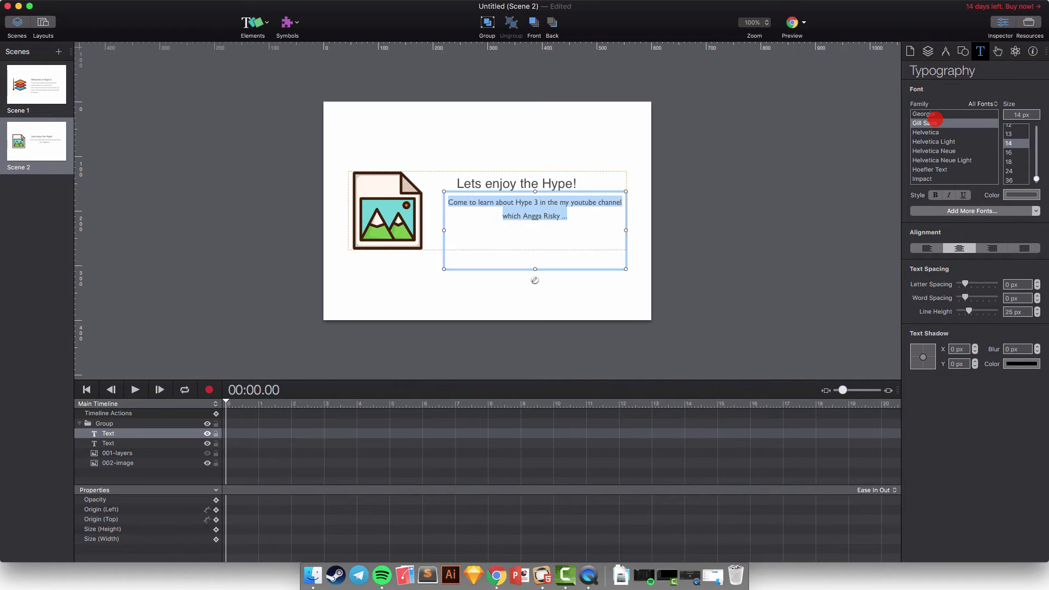
# Try left, centred and justified alignment on the description text in Scene 2.
pyautogui.click(927, 248)
pyautogui.click(959, 249)
pyautogui.click(927, 248)
pyautogui.click(1024, 248)
pyautogui.click(534, 245)
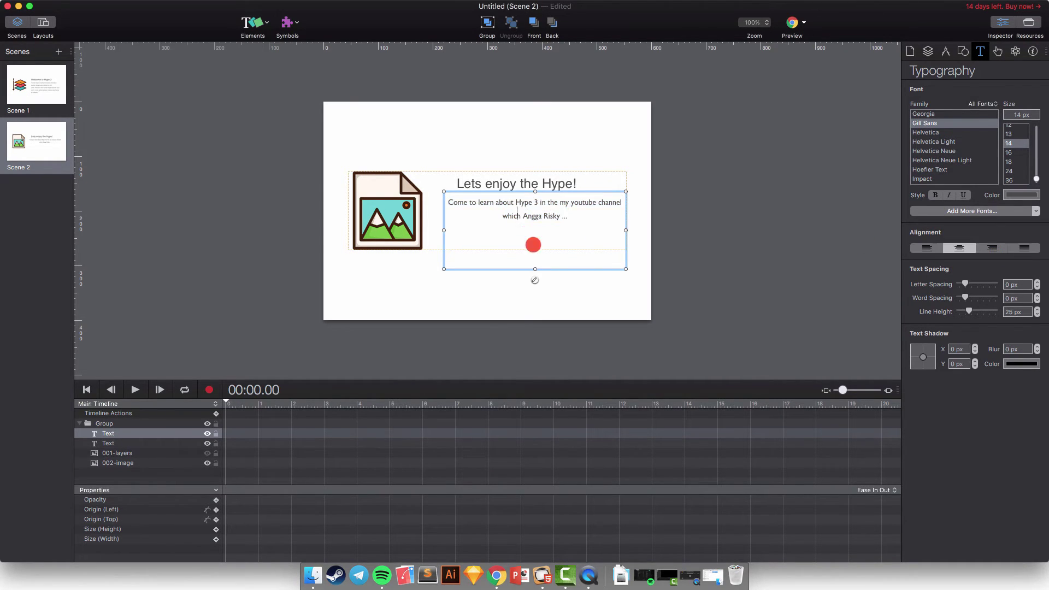
# Delete the description text box below the title in Scene 2.
pyautogui.click(550, 202)
pyautogui.click(551, 202)
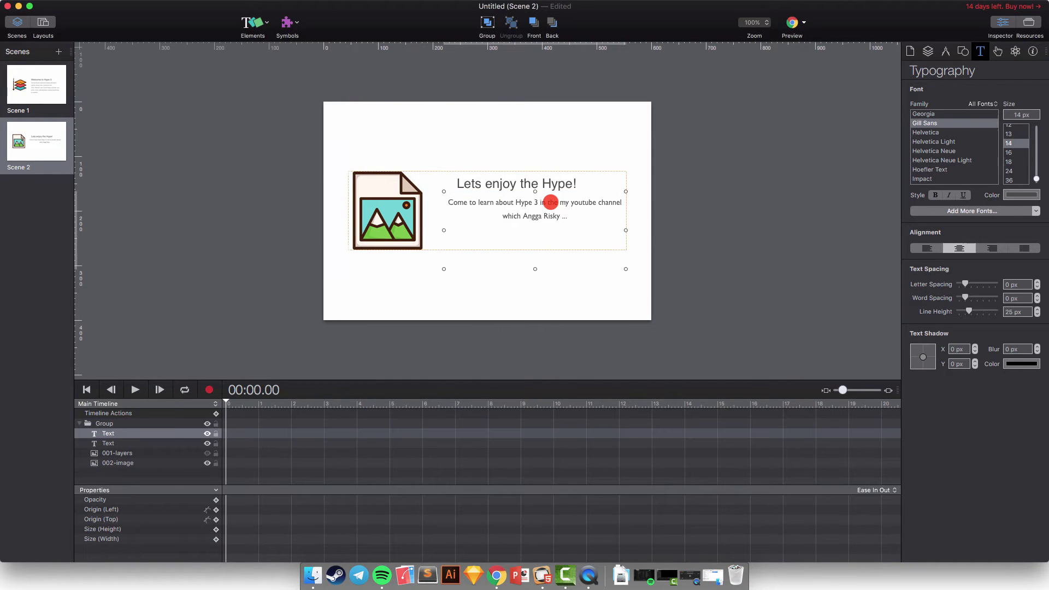
pyautogui.press('Delete')
pyautogui.click(508, 184)
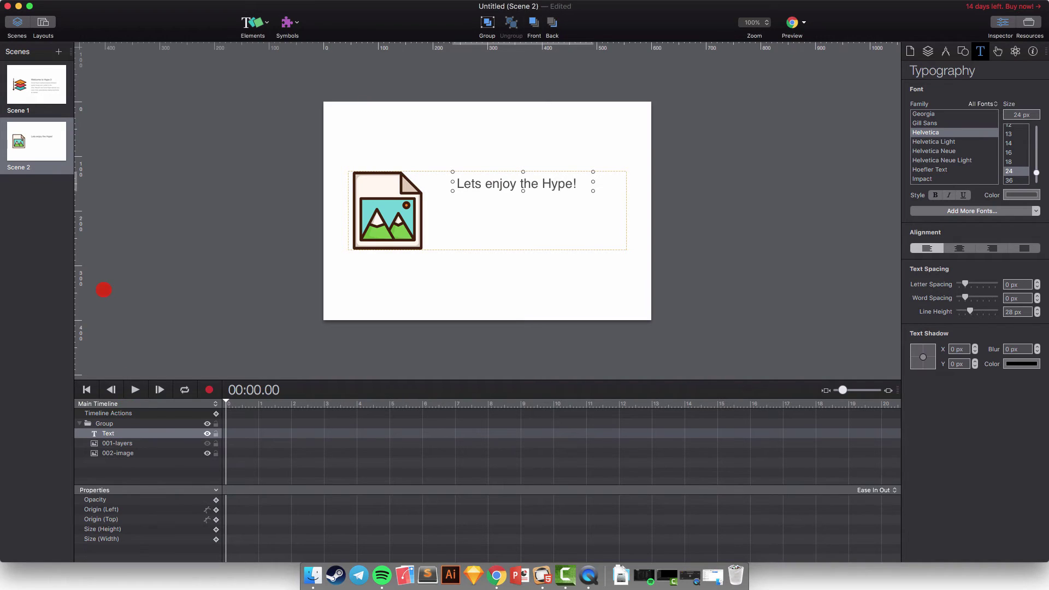
# Add a button below the title in Scene 2 and label it START.
pyautogui.click(46, 90)
pyautogui.click(47, 130)
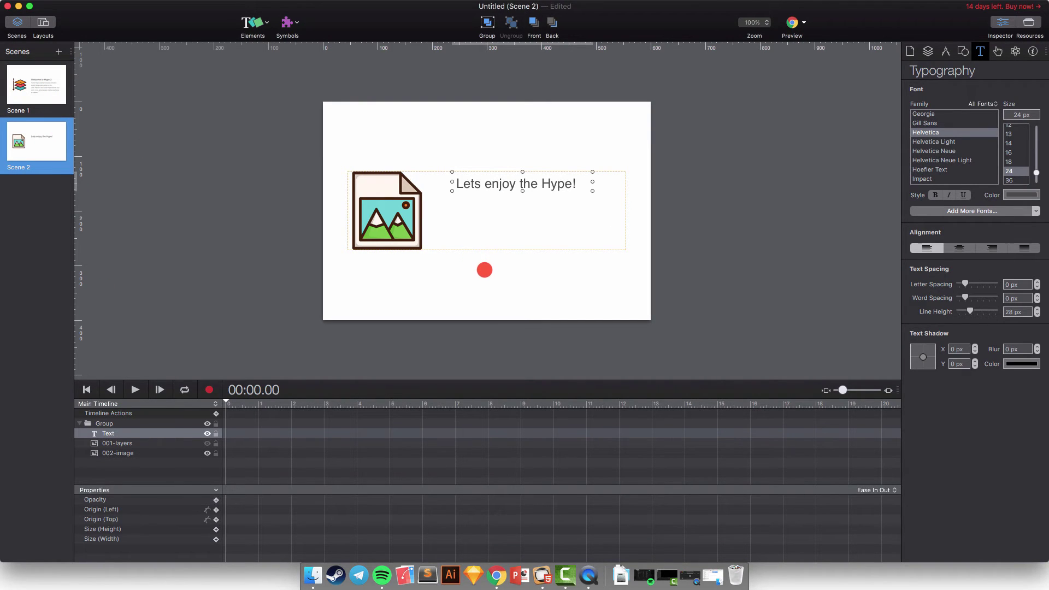
pyautogui.click(485, 270)
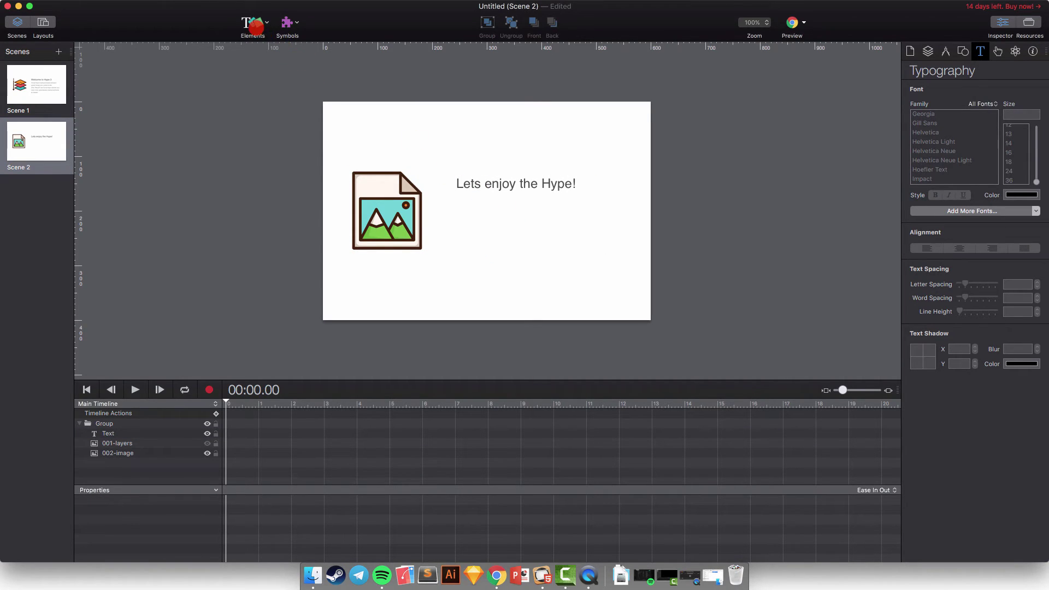
pyautogui.click(263, 24)
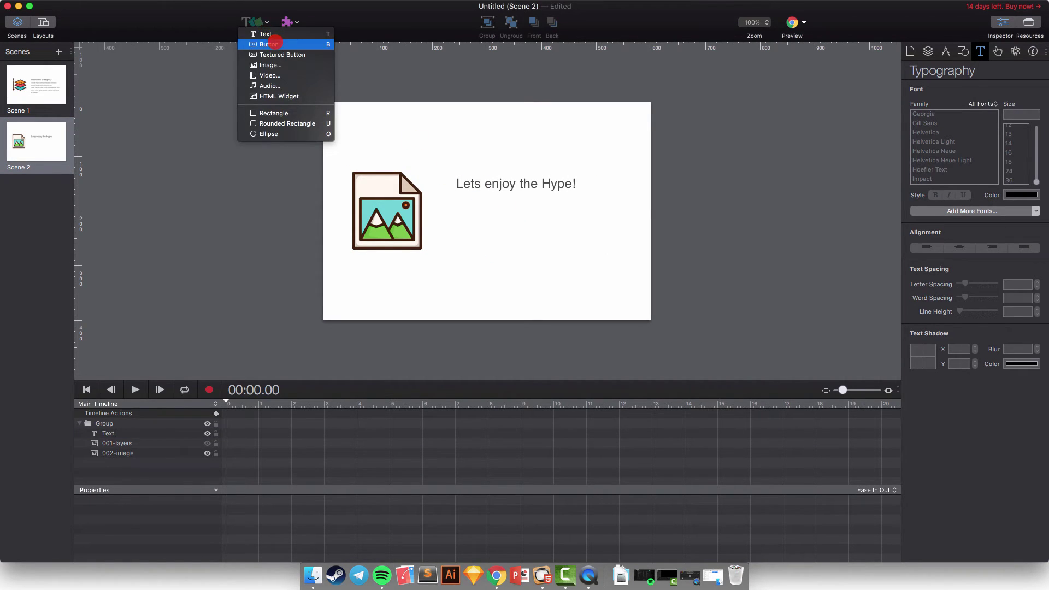
pyautogui.click(271, 40)
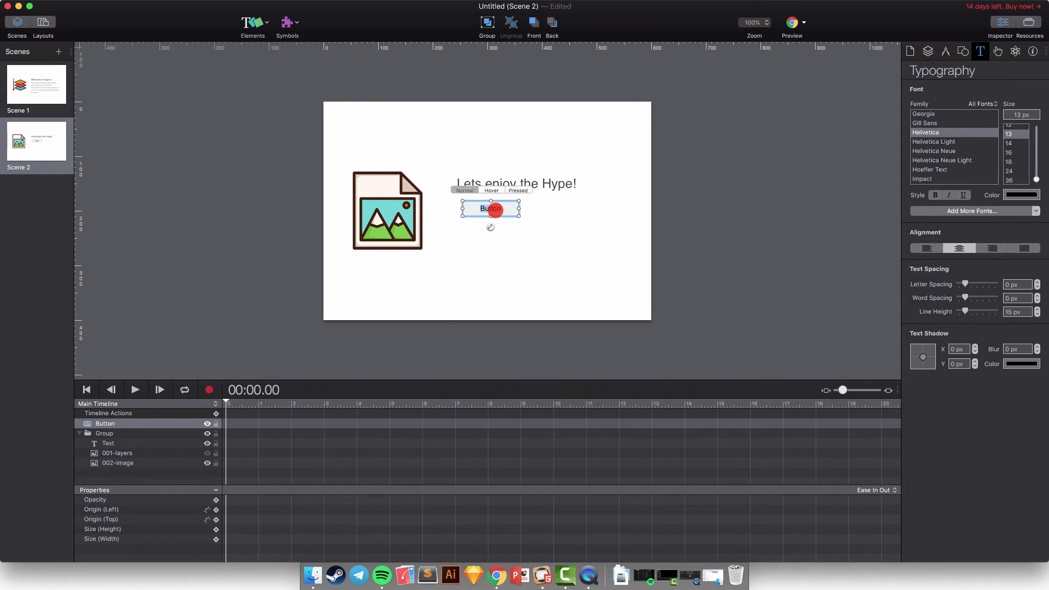
pyautogui.click(494, 209)
pyautogui.click(491, 209)
pyautogui.click(508, 211)
pyautogui.click(513, 210)
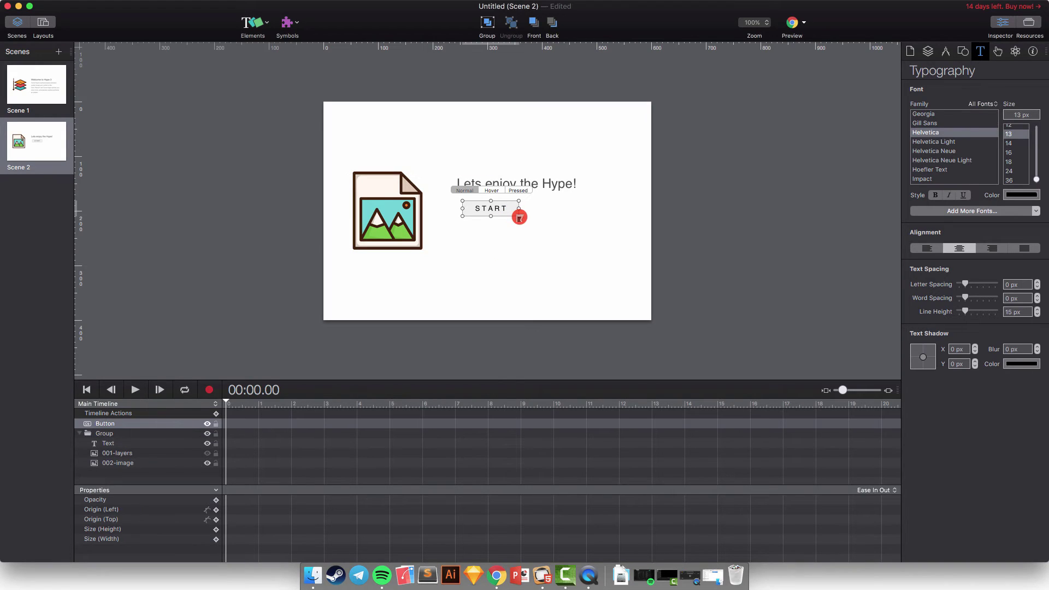
# Enlarge the START button and line up its left edge with the title text.
pyautogui.moveTo(519, 217)
pyautogui.mouseDown()
pyautogui.moveTo(541, 226)
pyautogui.moveTo(523, 216)
pyautogui.mouseUp()
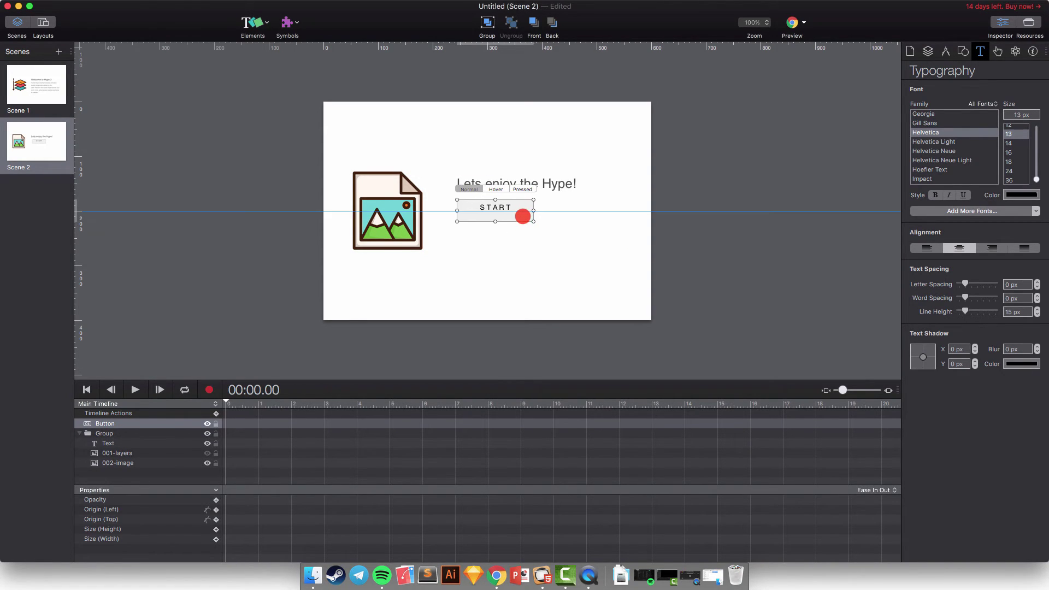
pyautogui.click(524, 241)
pyautogui.click(511, 292)
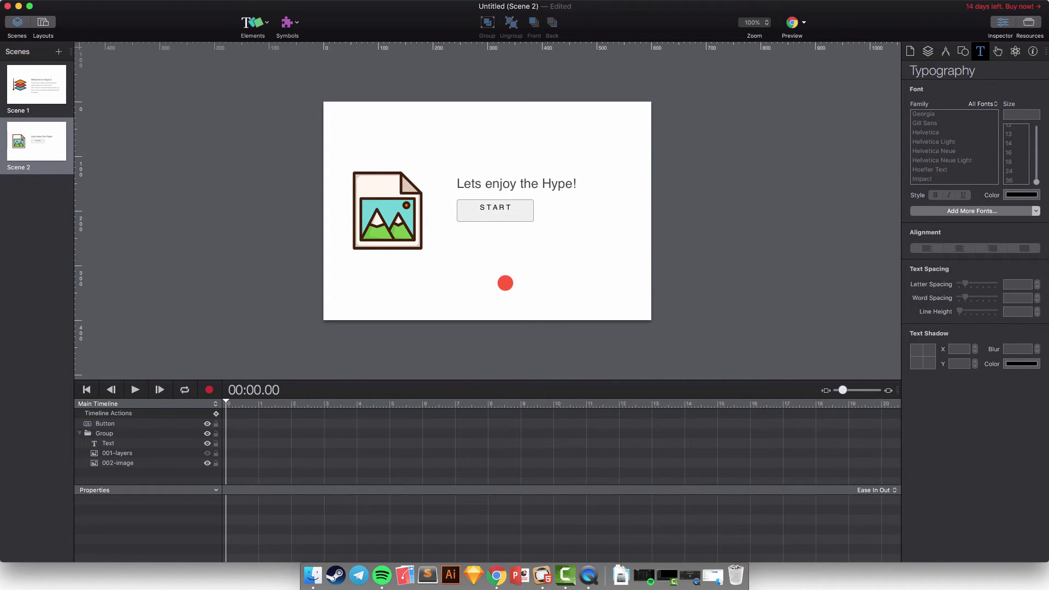
# Select the title and the START button together and move them slightly down and to the left beside the icon.
pyautogui.click(505, 183)
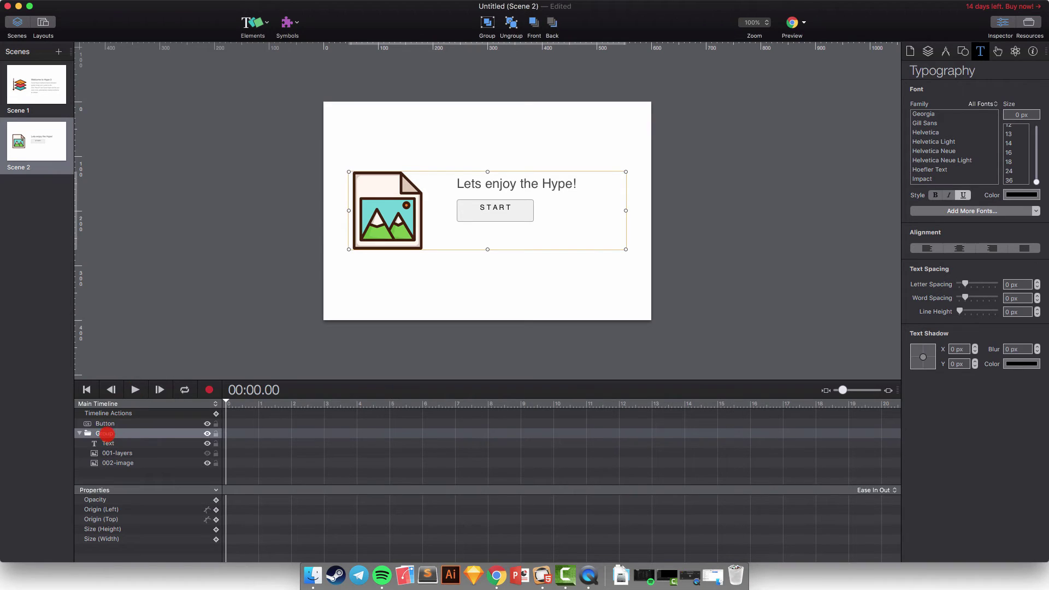
pyautogui.click(106, 424)
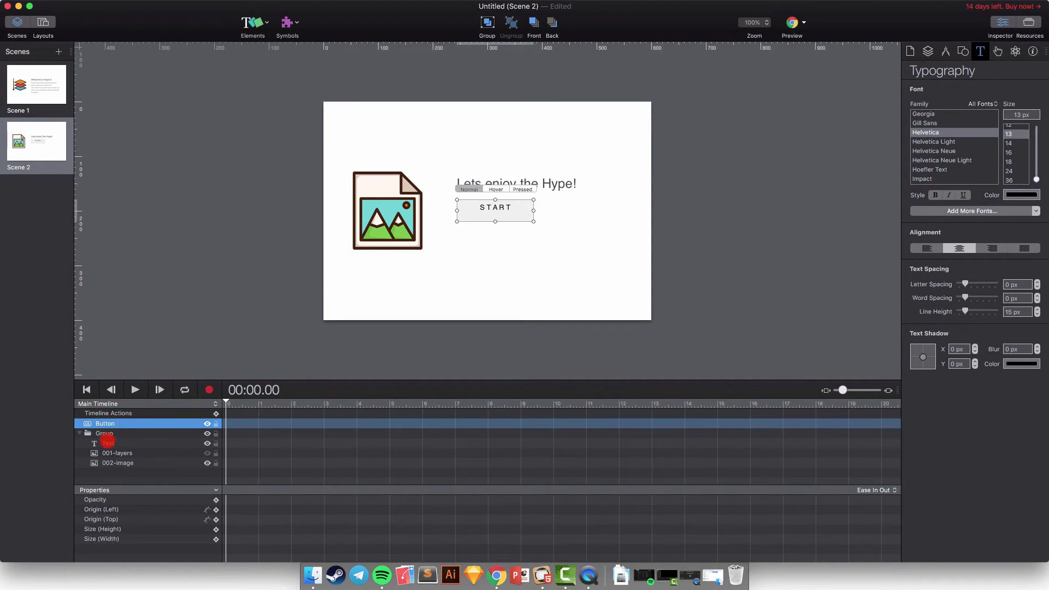
pyautogui.keyDown('shift'); pyautogui.click(108, 443); pyautogui.keyUp('shift')
pyautogui.keyDown('shift'); pyautogui.click(117, 453); pyautogui.keyUp('shift')
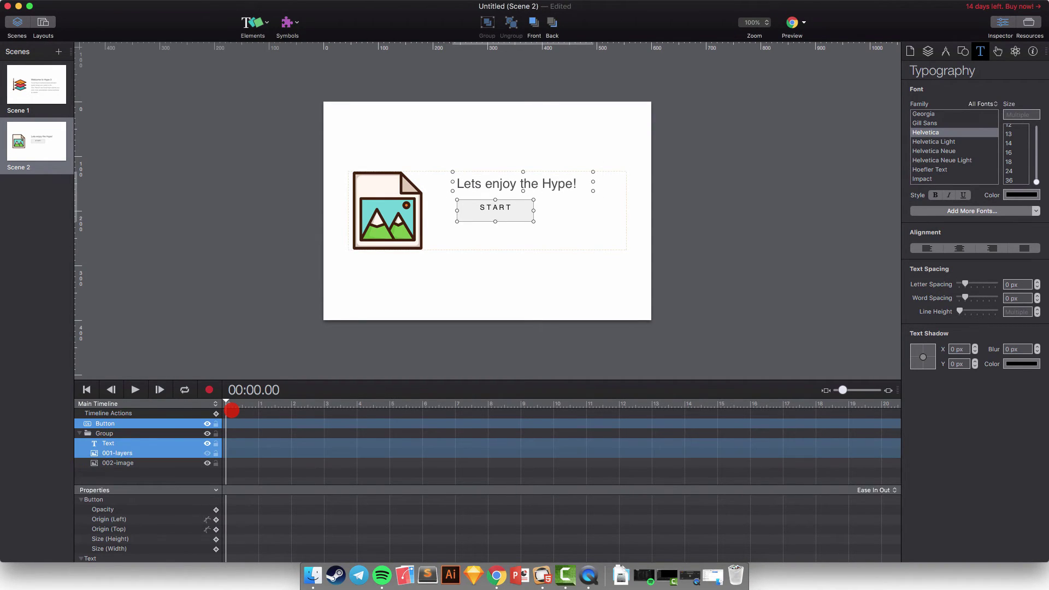
pyautogui.keyDown('shift'); pyautogui.click(117, 453); pyautogui.keyUp('shift')
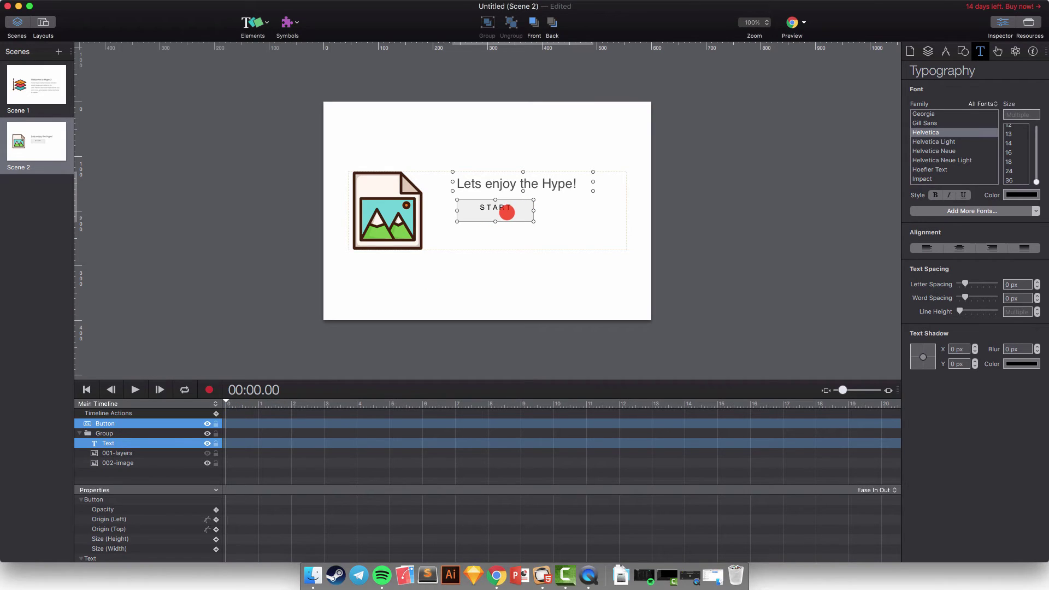
pyautogui.moveTo(503, 213); pyautogui.dragTo(503, 223)
pyautogui.click(508, 255)
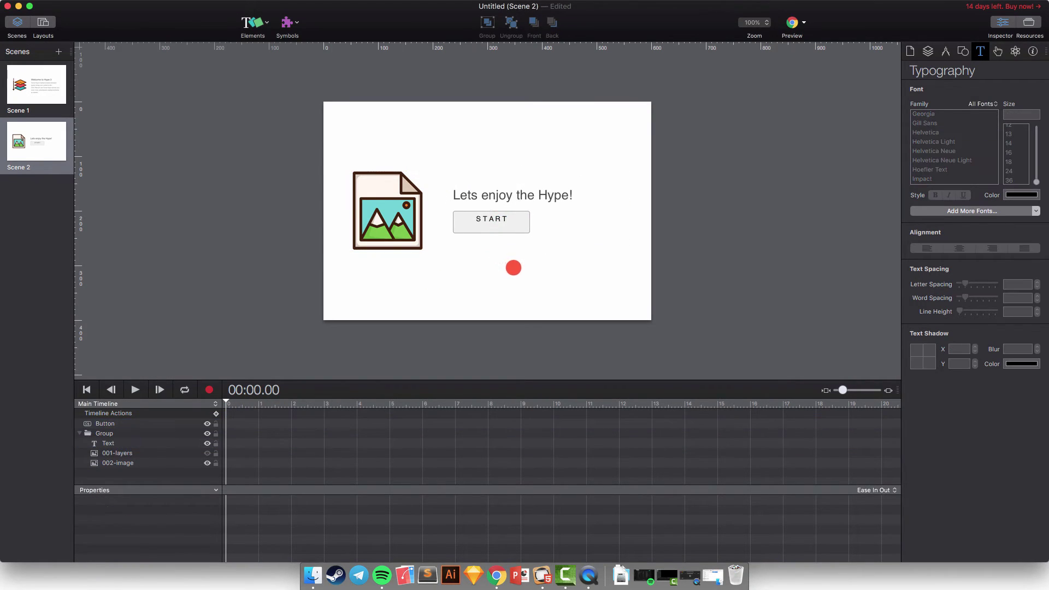
# Fill the START button with the turquoise sampled from the image icon, #6CD3D8.
pyautogui.click(498, 219)
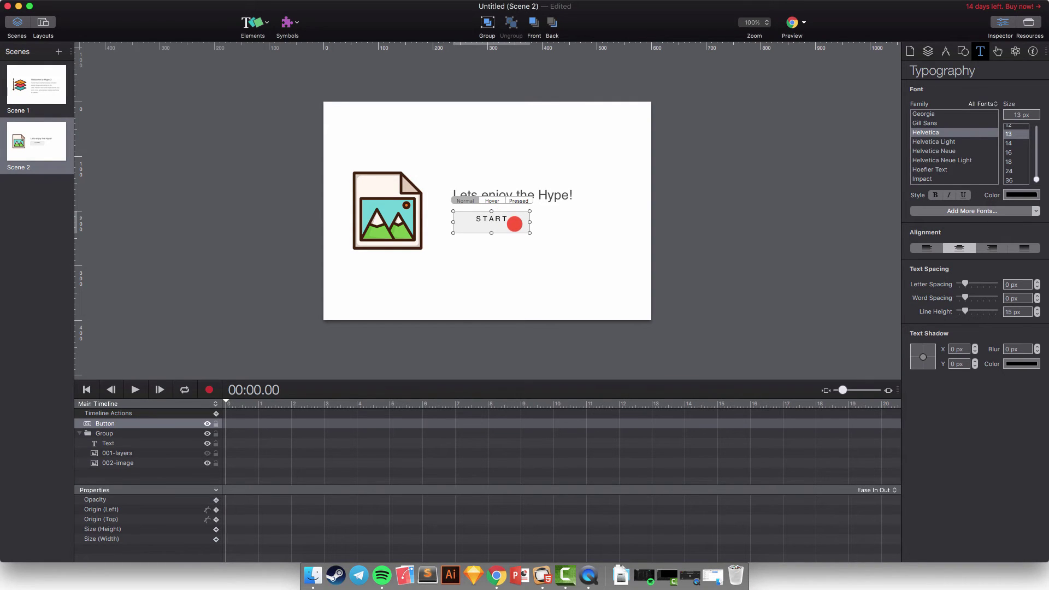
pyautogui.click(956, 50)
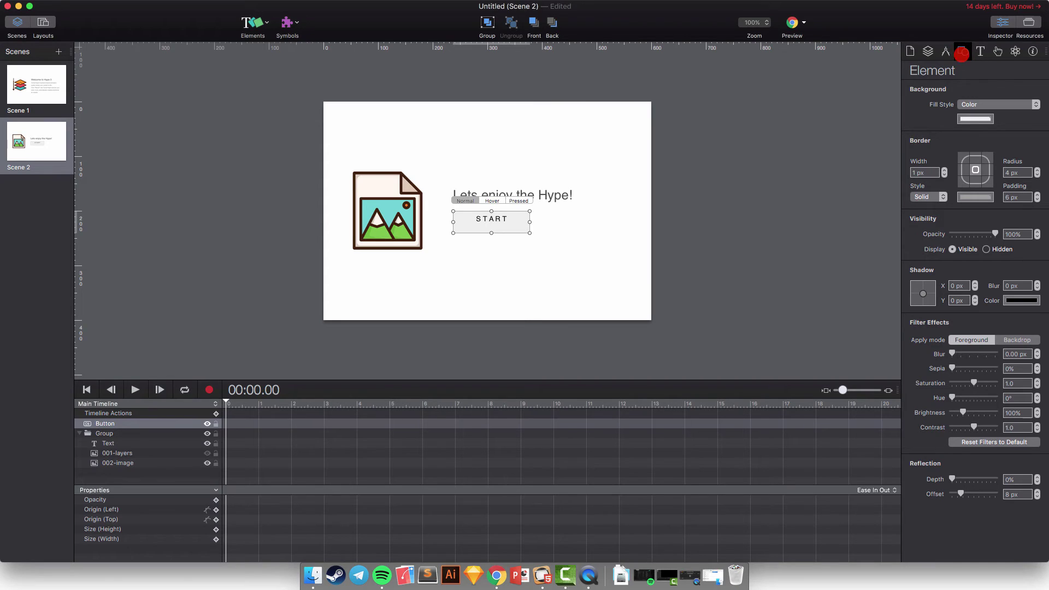
pyautogui.click(971, 118)
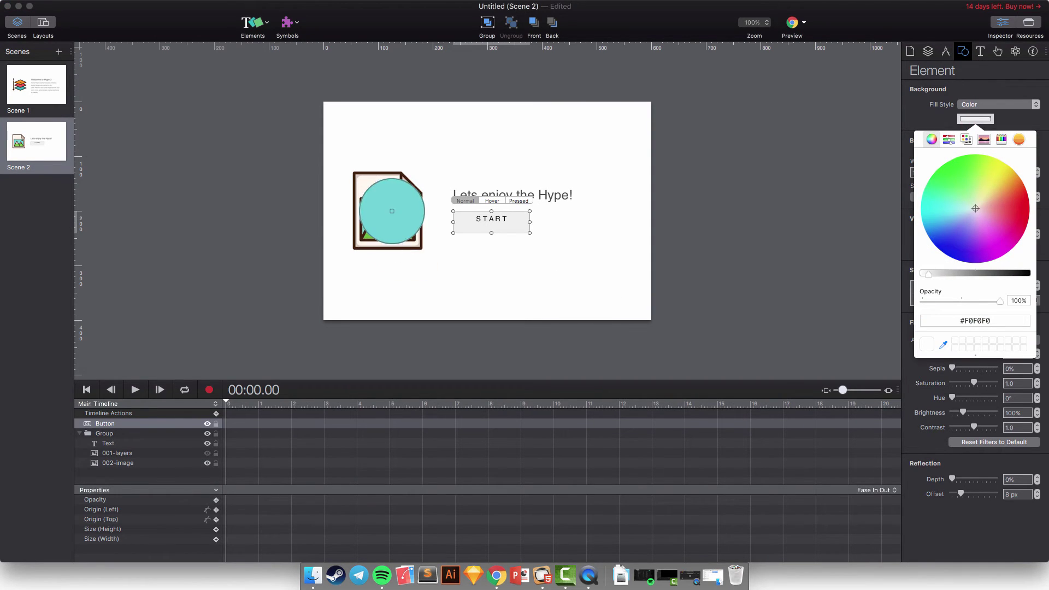
pyautogui.click(401, 208)
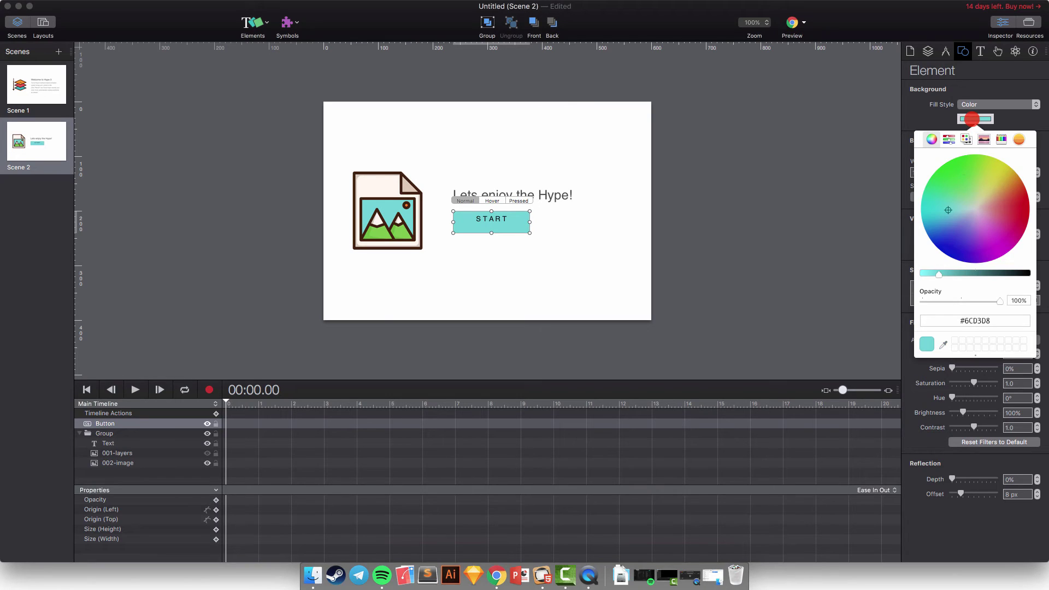
pyautogui.click(972, 119)
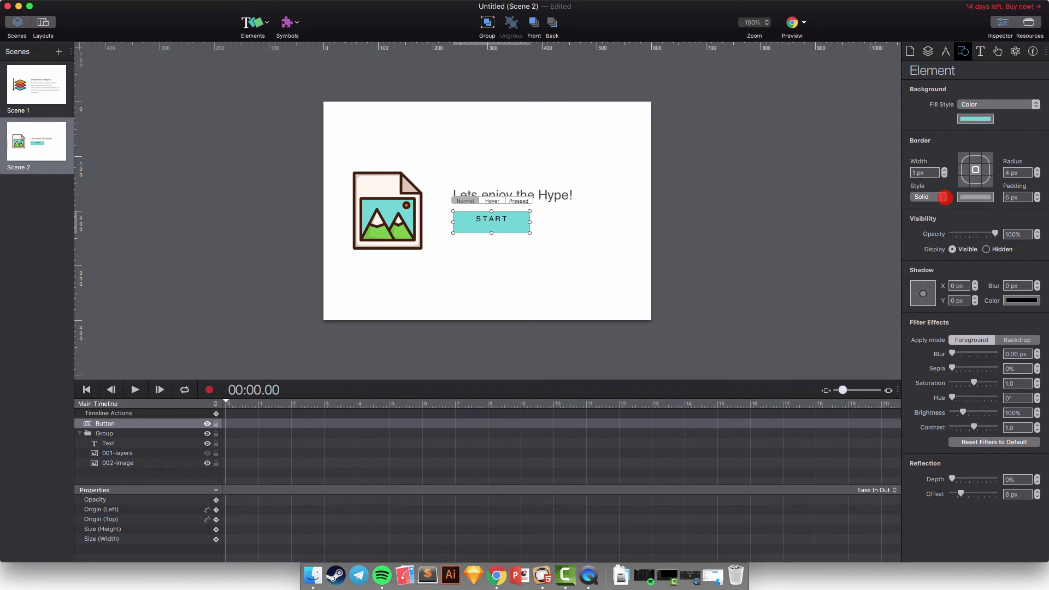
# Set the START button's border style to None and its corner radius to 10 px.
pyautogui.click(943, 197)
pyautogui.click(926, 187)
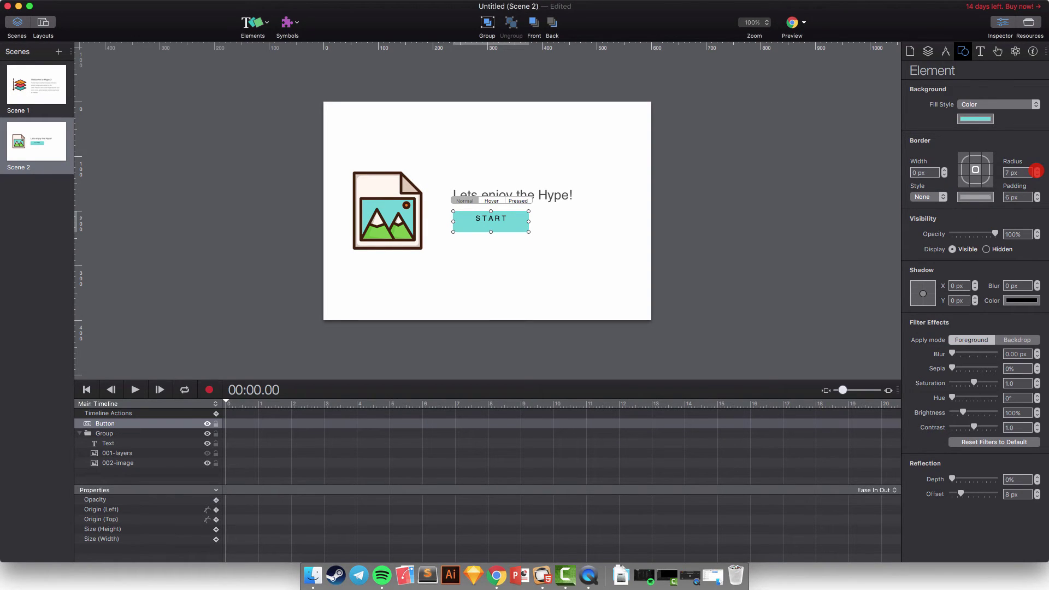
# Try larger padding on the START button and return it to 6 px.
pyautogui.click(1037, 194)
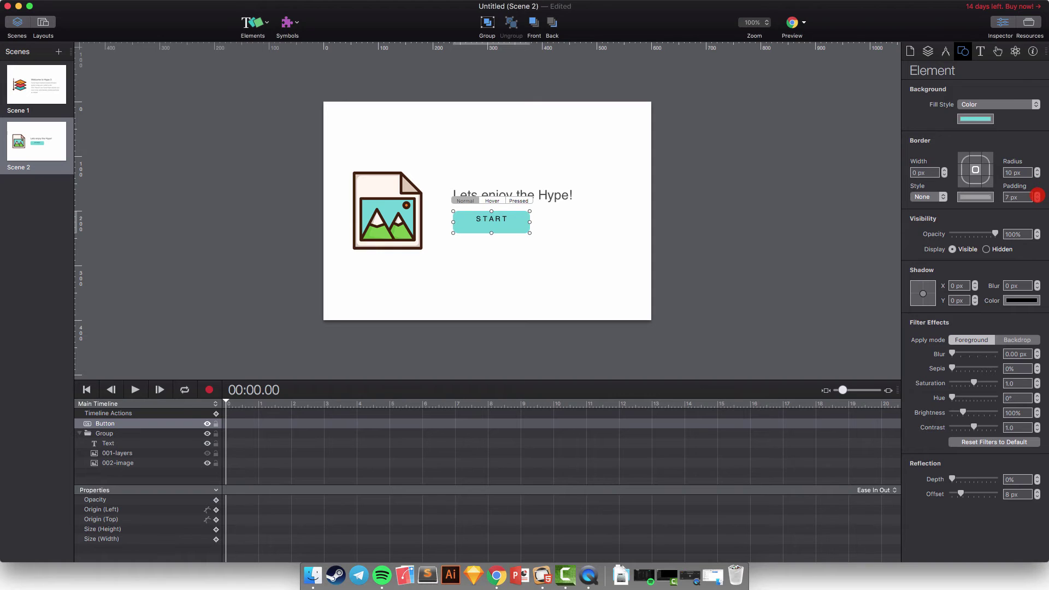
pyautogui.click(1037, 195)
pyautogui.click(1037, 194)
pyautogui.click(1037, 200)
pyautogui.click(1037, 199)
pyautogui.click(1037, 200)
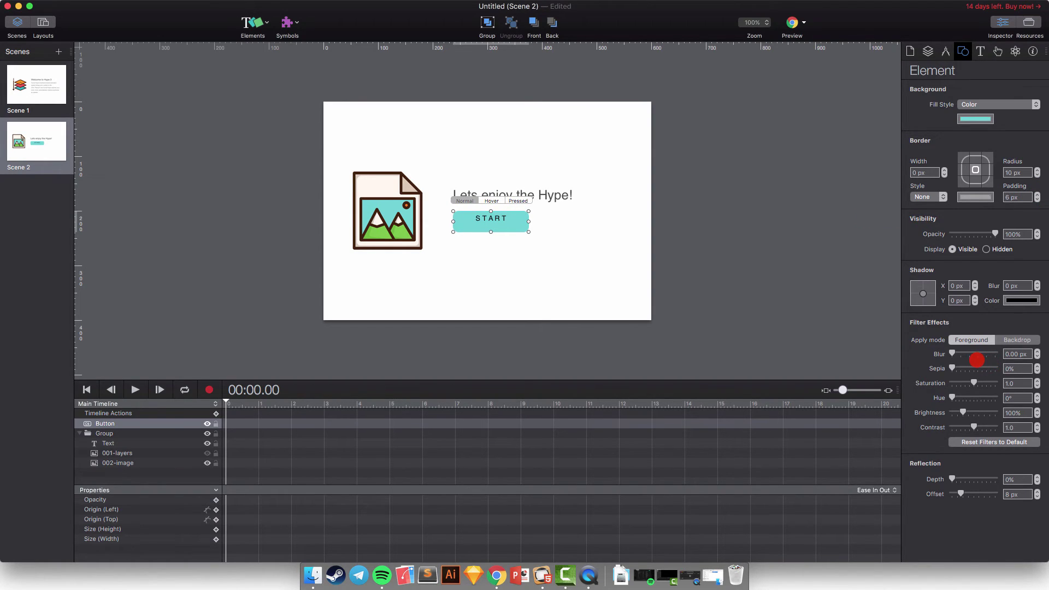
# Set the START button text's line height to 26 px and its colour to #fff.
pyautogui.click(979, 51)
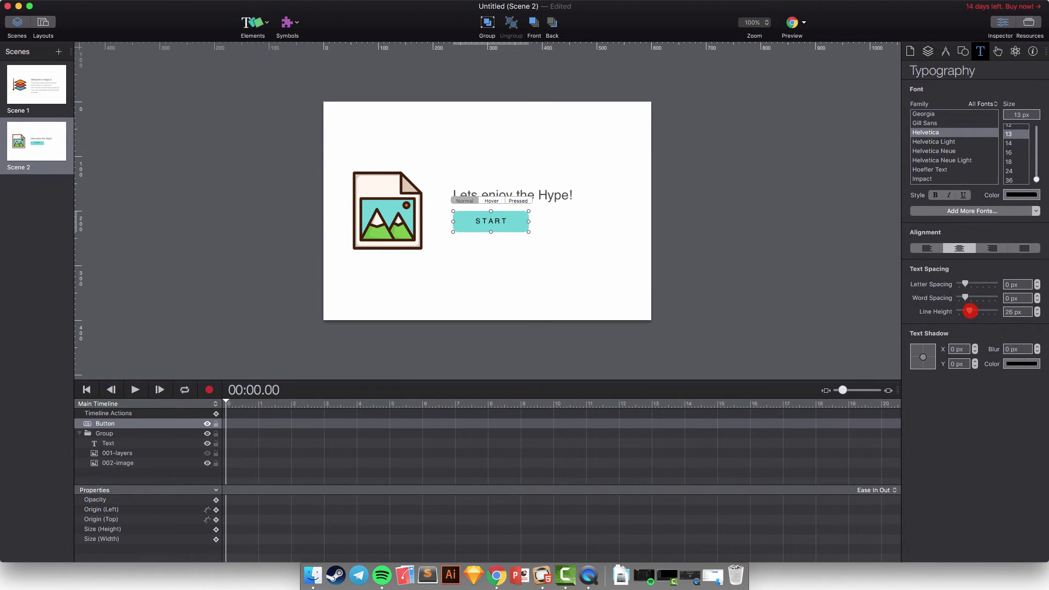
pyautogui.click(1021, 194)
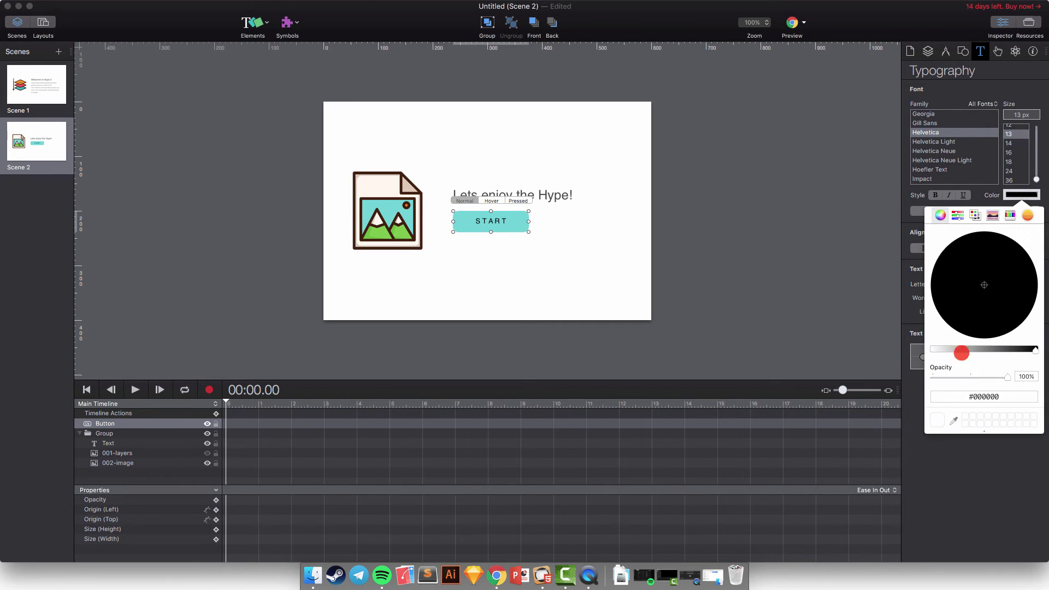
pyautogui.click(984, 396)
pyautogui.write('#fff')
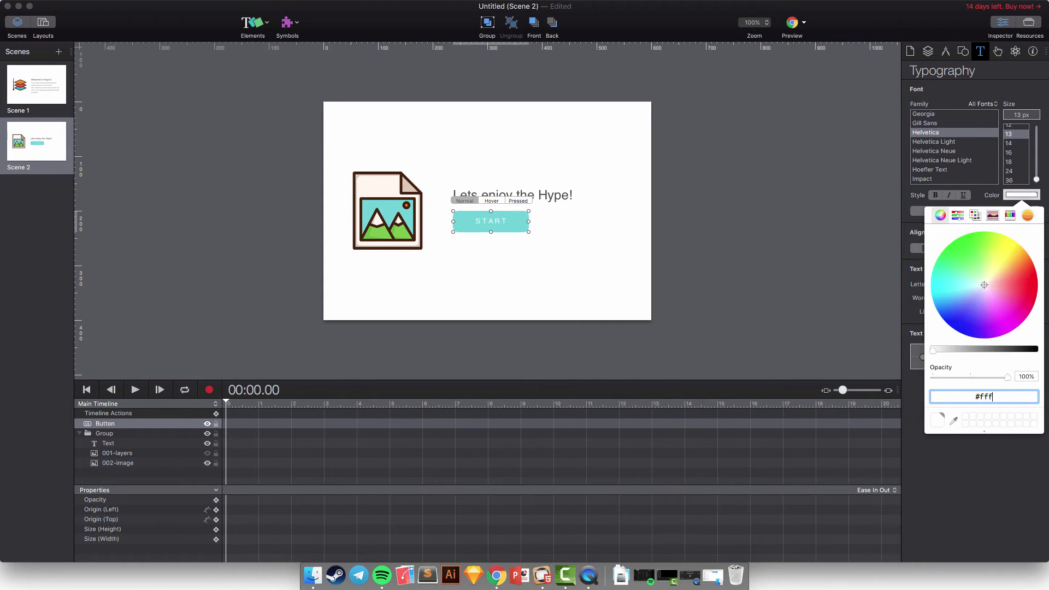
pyautogui.press('Return')
pyautogui.click(1022, 195)
# Try Helvetica Neue and other font families on the START button's text.
pyautogui.press('Down')
pyautogui.press('Down')
pyautogui.press('Down')
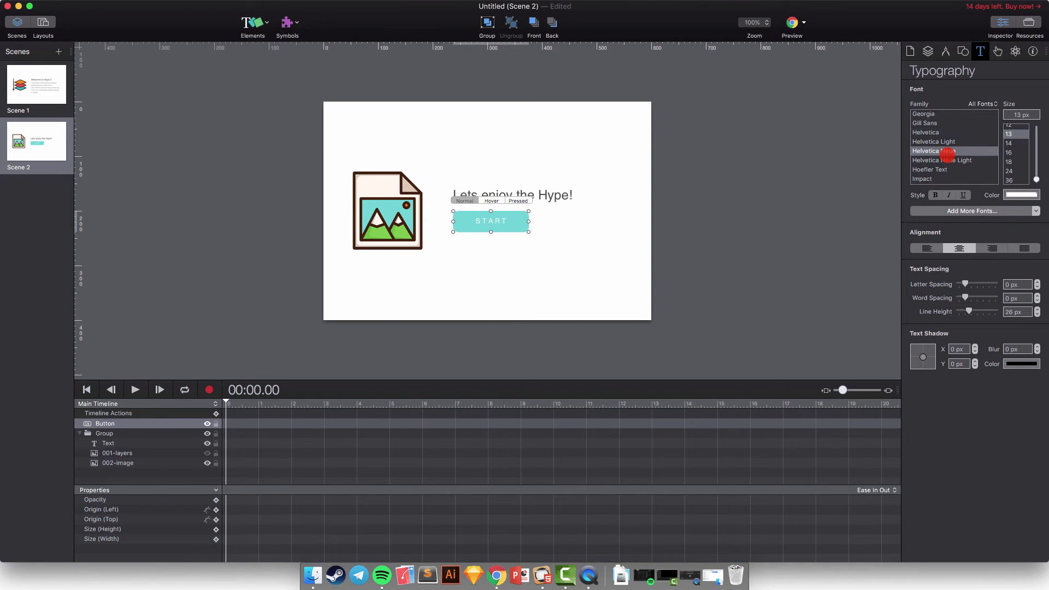
pyautogui.scroll(2, 943, 136)
pyautogui.scroll(6, 943, 136)
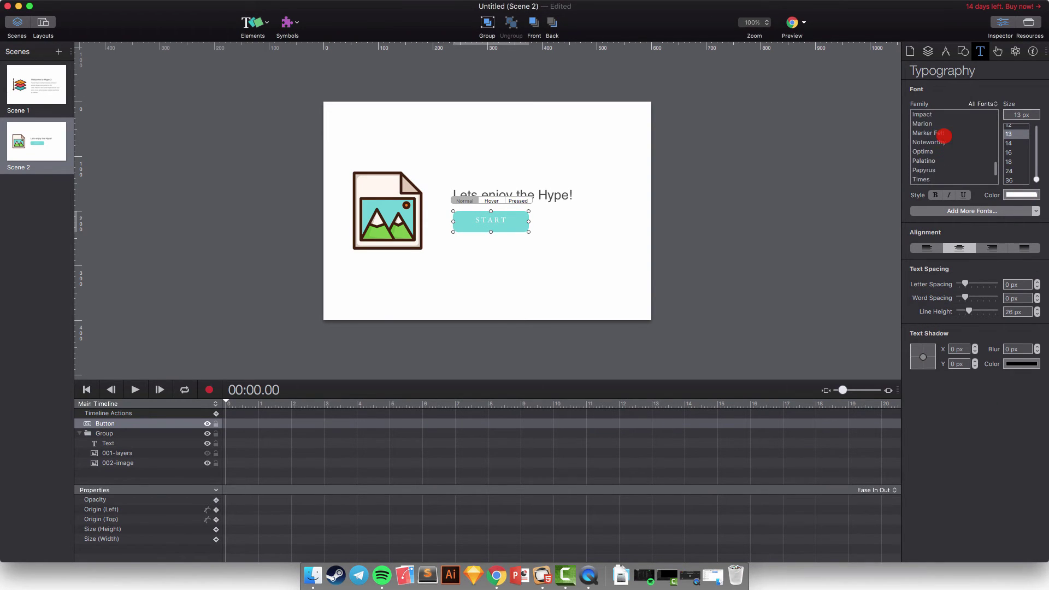
pyautogui.scroll(-3, 944, 136)
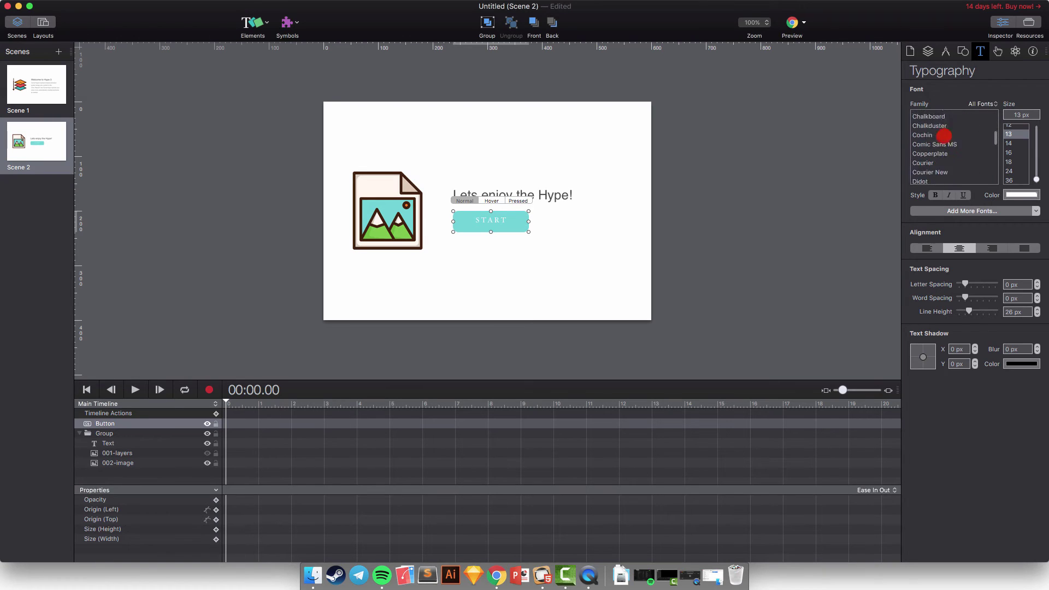
# Filter the font families by platform and restore the All Fonts list.
pyautogui.click(980, 104)
pyautogui.click(991, 112)
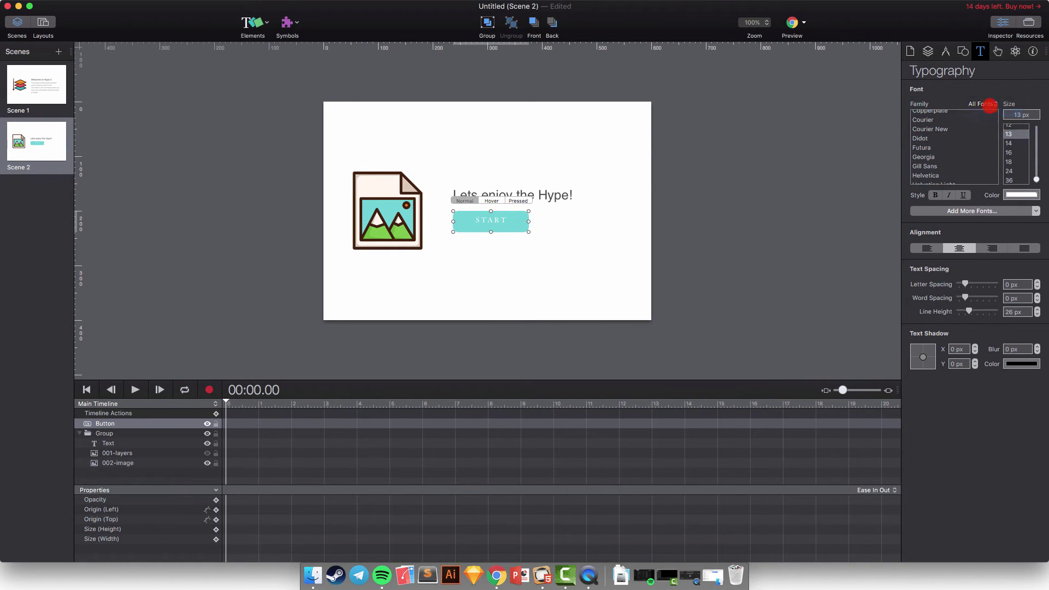
pyautogui.click(986, 104)
pyautogui.click(990, 112)
pyautogui.click(987, 103)
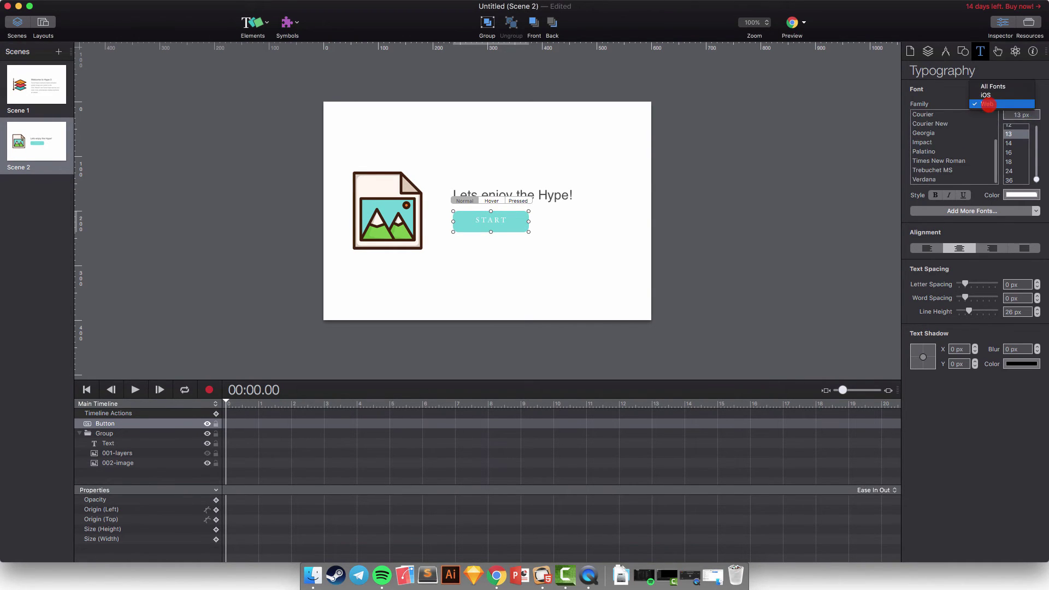
pyautogui.click(982, 86)
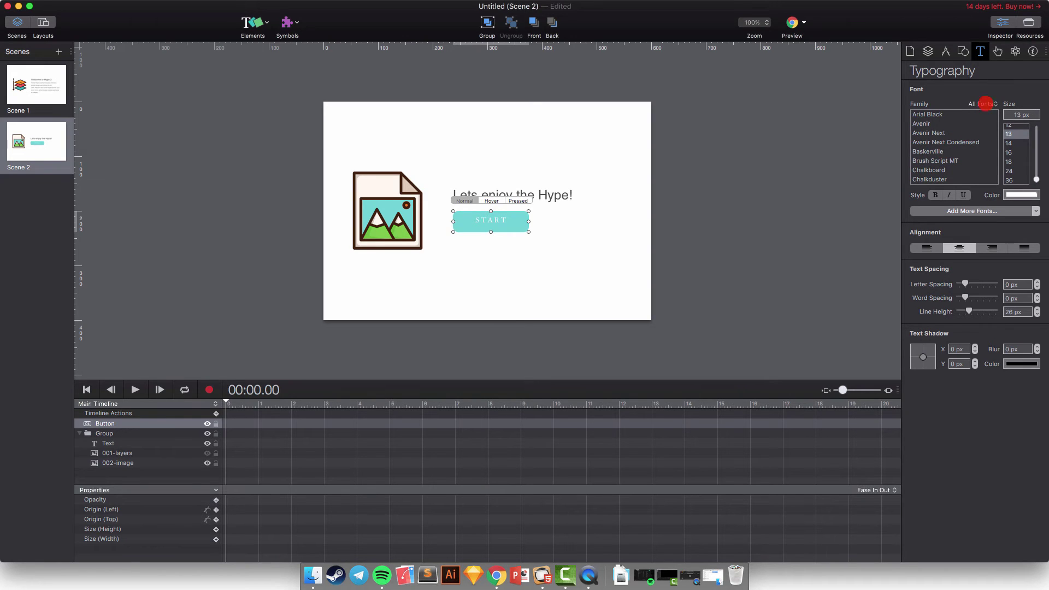
# Set the START button's font to Baskerville, undoing the stray rectangle added to the scene.
pyautogui.click(948, 152)
pyautogui.scroll(-4, 940, 155)
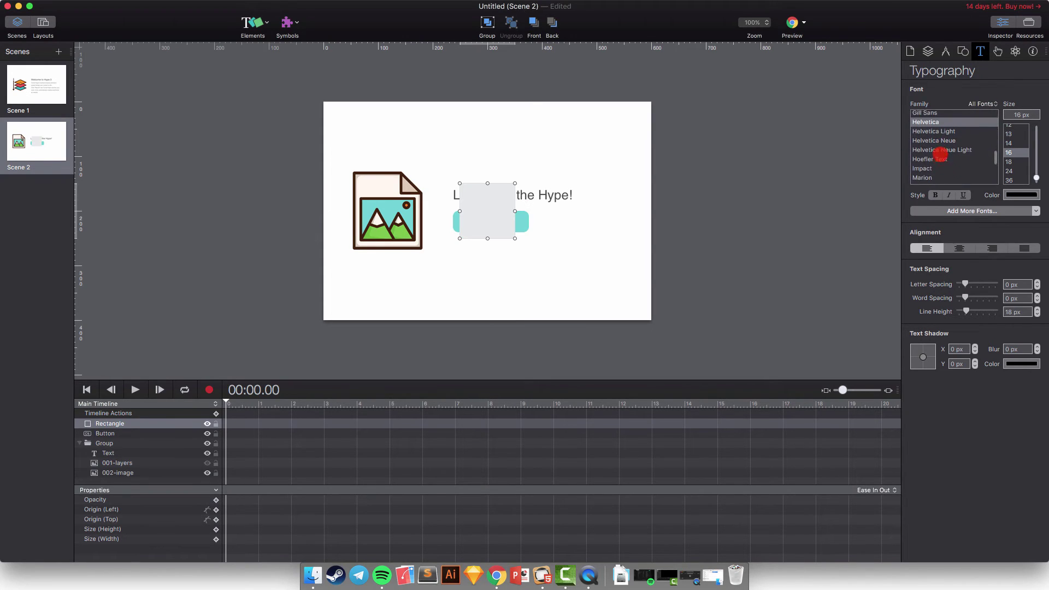
pyautogui.hotkey('ctrl', 'z')
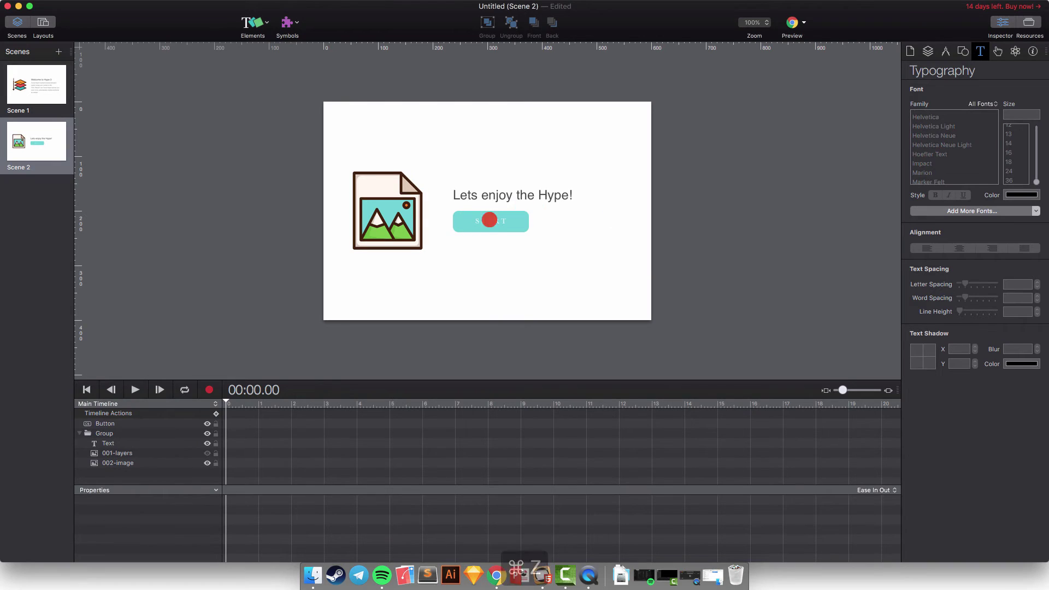
pyautogui.click(486, 222)
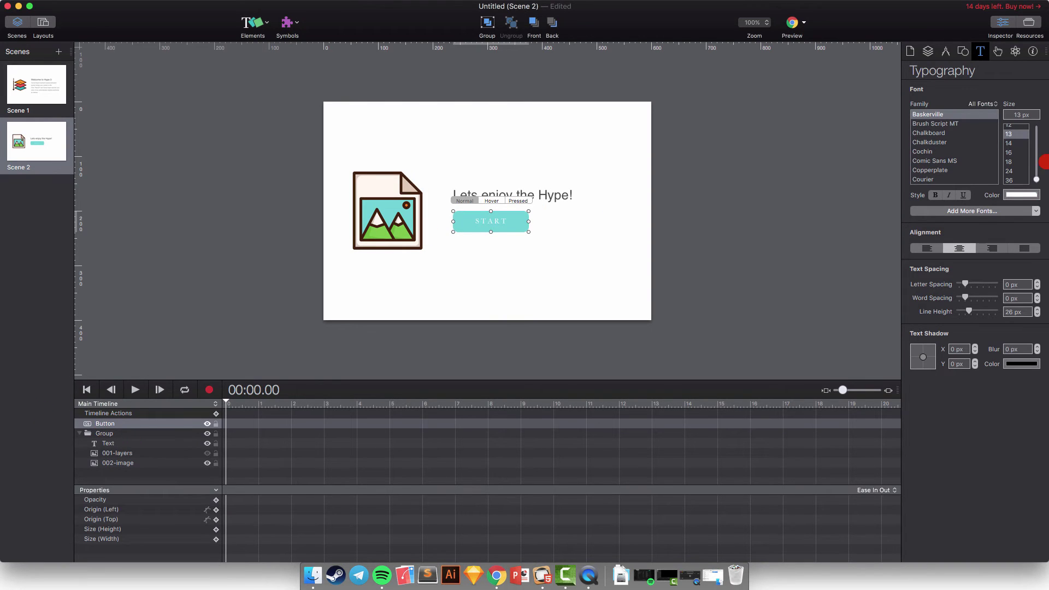
# Try the Impact font on the START button's text, using the Web font families.
pyautogui.scroll(-5, 960, 159)
pyautogui.scroll(3, 961, 159)
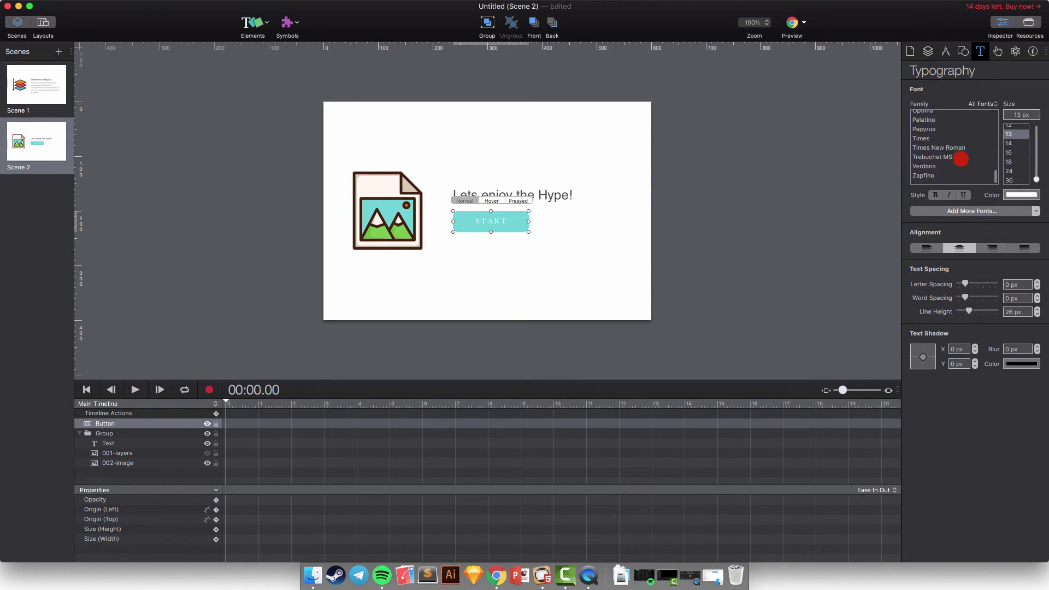
pyautogui.scroll(8, 958, 158)
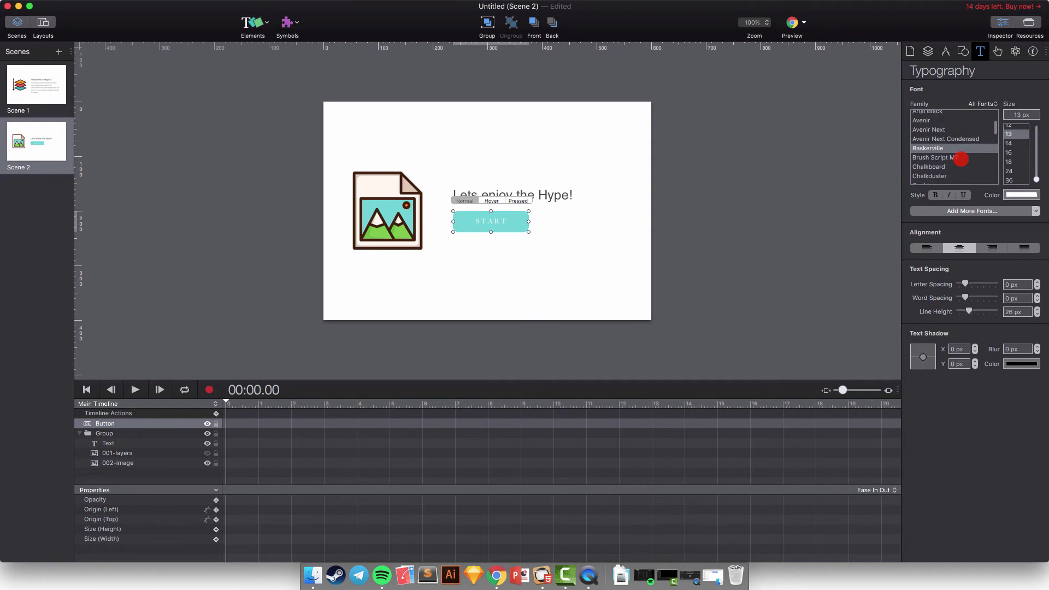
pyautogui.click(982, 109)
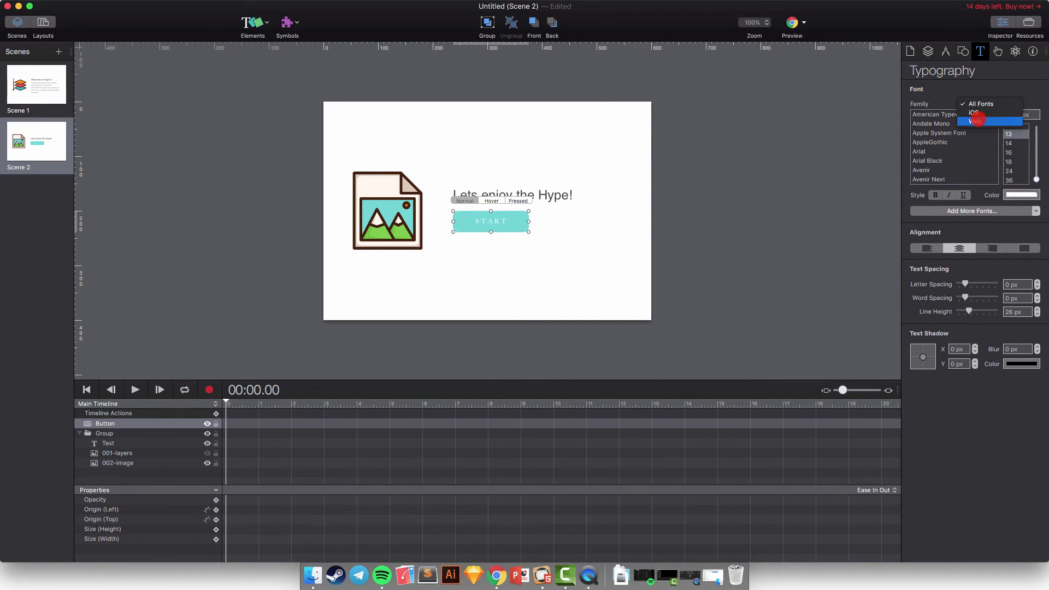
pyautogui.click(983, 121)
pyautogui.scroll(-2, 946, 154)
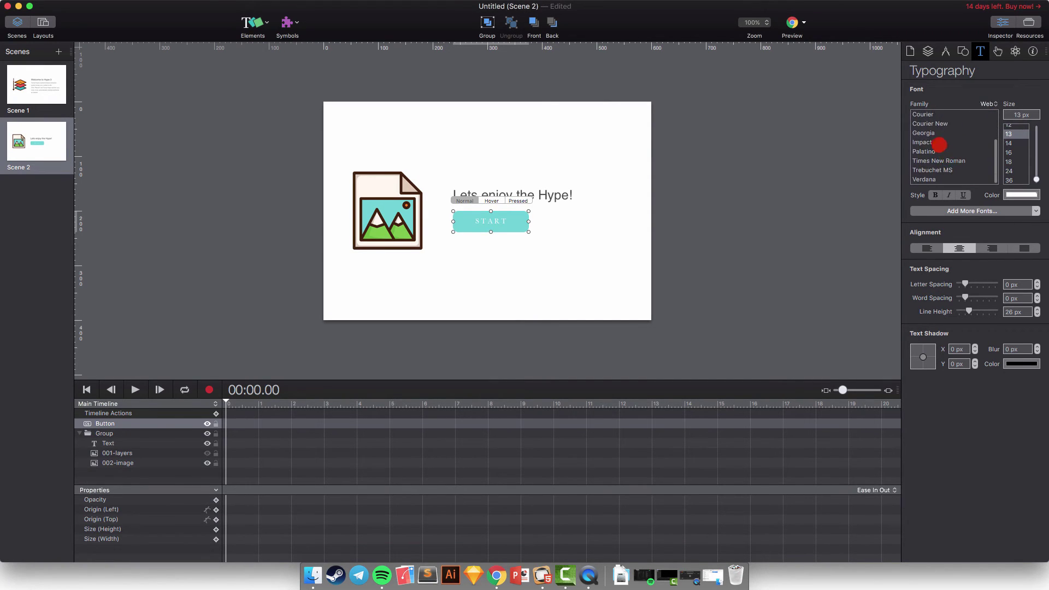
pyautogui.click(934, 142)
# Restore the All Fonts list and set the START button's font to Helvetica.
pyautogui.click(988, 104)
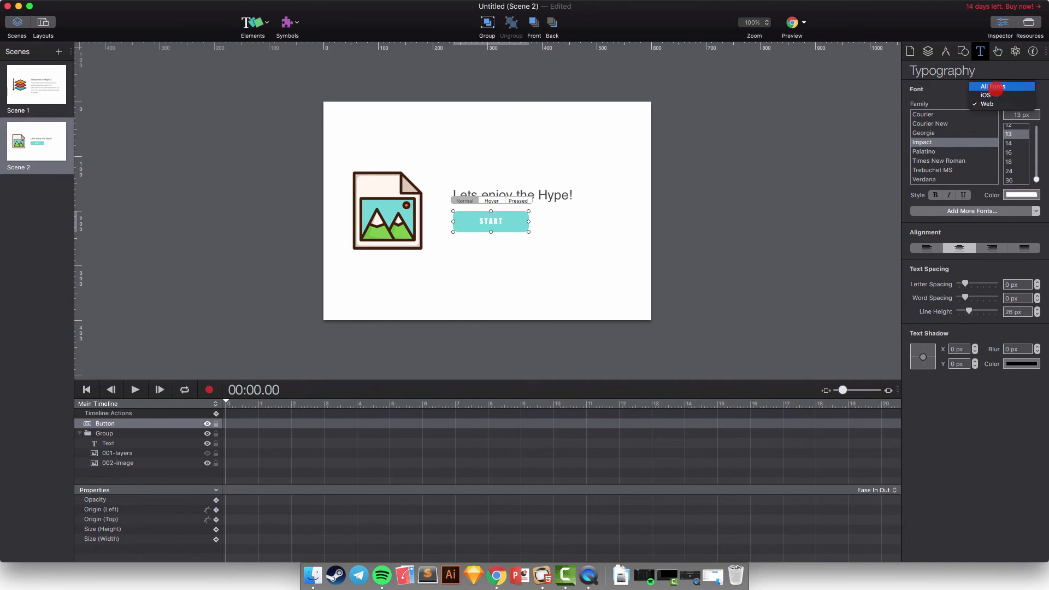
pyautogui.click(983, 90)
pyautogui.scroll(-10, 941, 146)
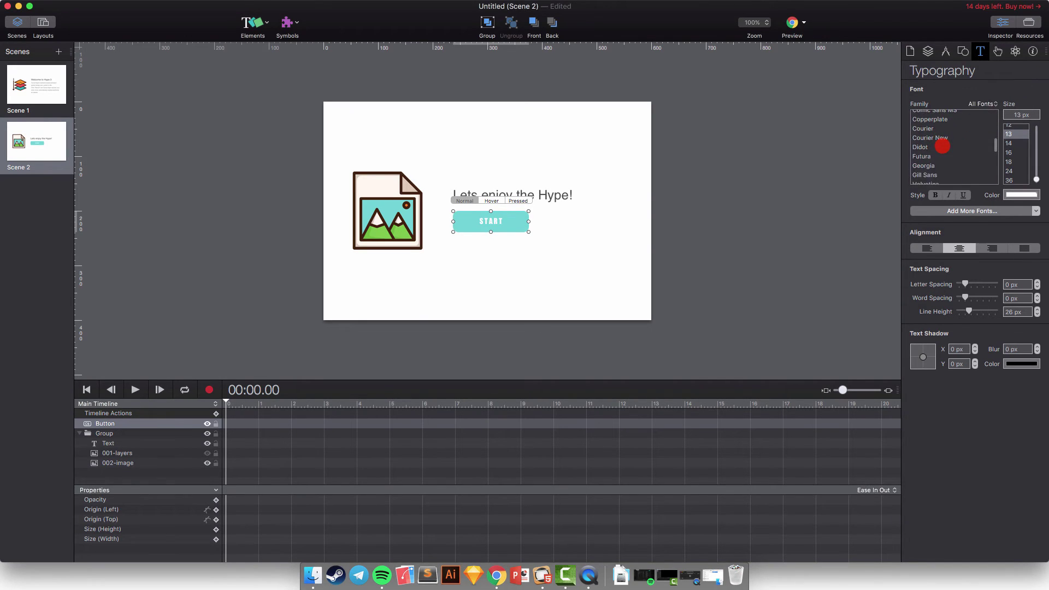
pyautogui.click(941, 132)
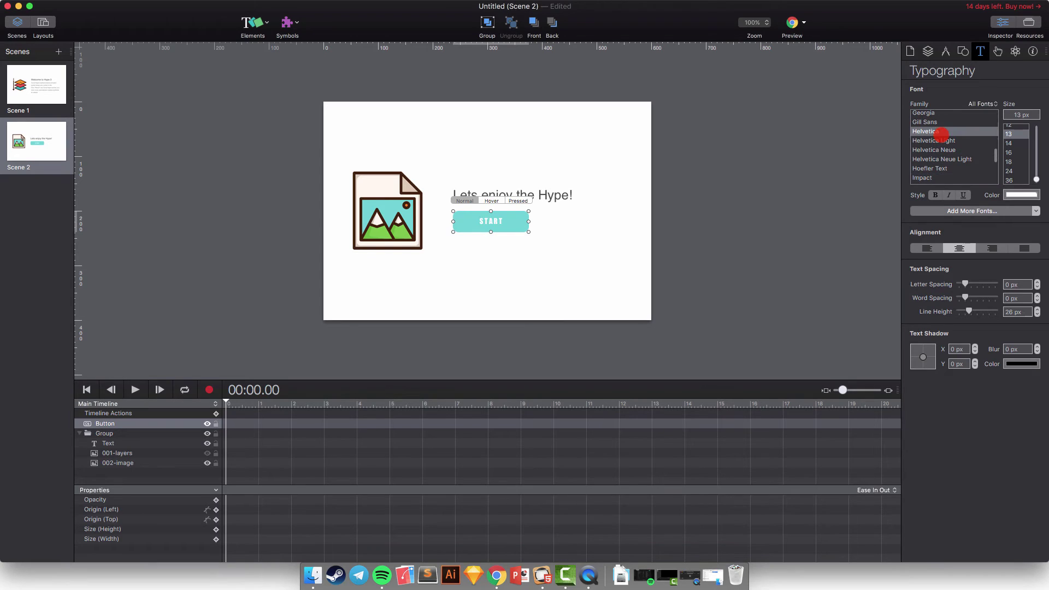
pyautogui.click(745, 190)
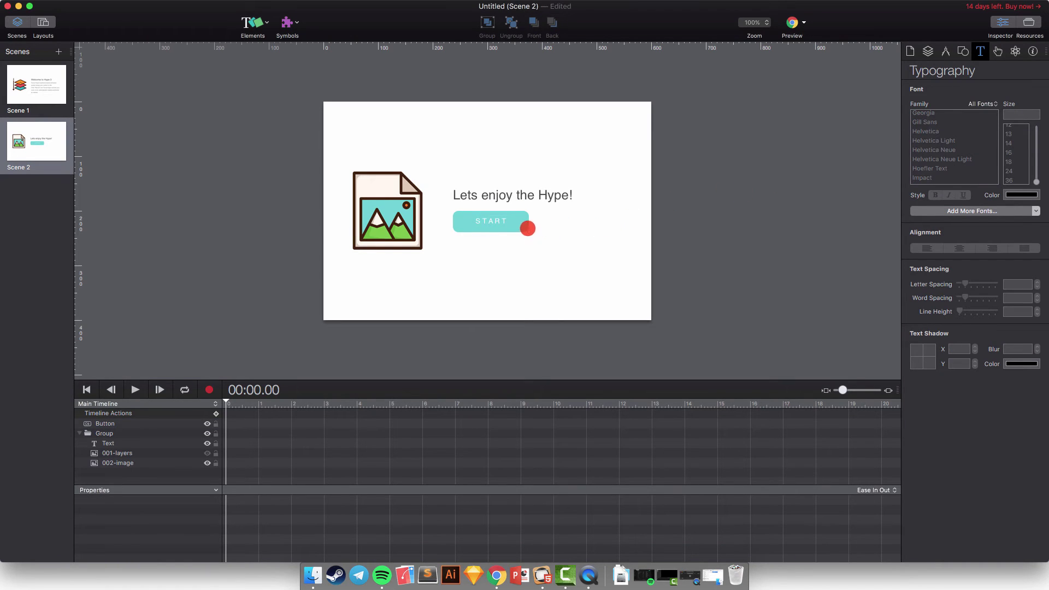
# Select the START button in the scene and enlarge the timeline area.
pyautogui.click(527, 226)
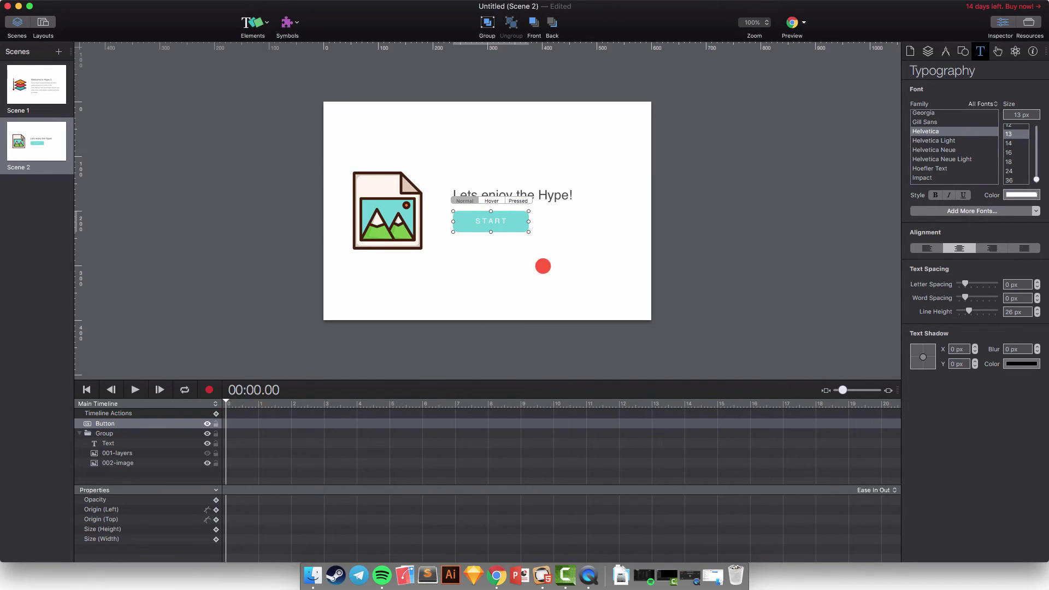
pyautogui.click(541, 270)
pyautogui.click(516, 229)
pyautogui.click(515, 228)
pyautogui.moveTo(265, 379); pyautogui.dragTo(263, 322)
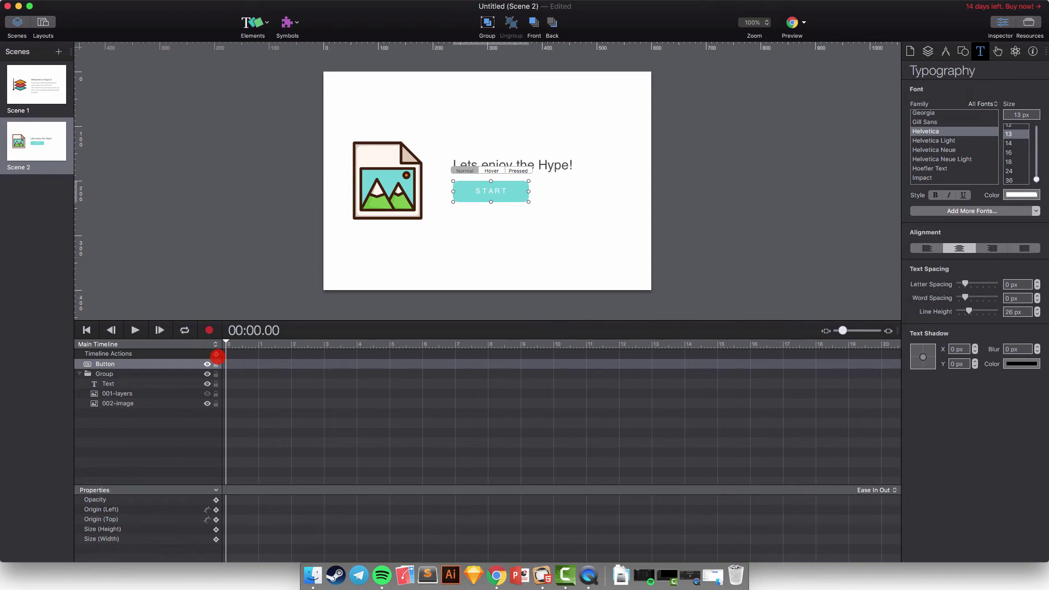
# Try adding a timeline action at the start of Scene 2's main timeline.
pyautogui.click(217, 354)
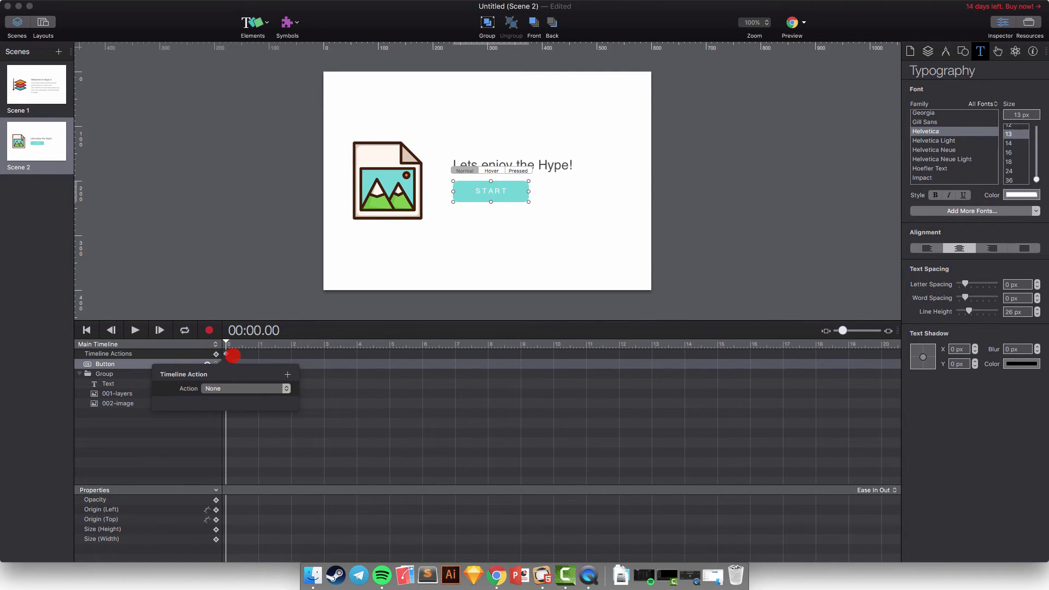
pyautogui.click(249, 344)
pyautogui.click(249, 344)
pyautogui.click(226, 345)
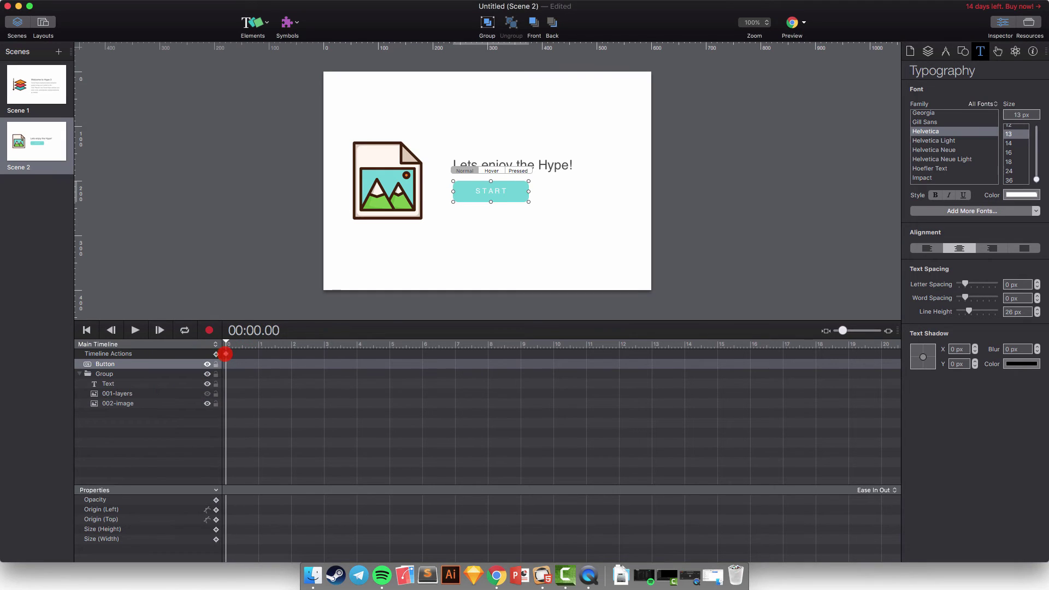
pyautogui.click(222, 147)
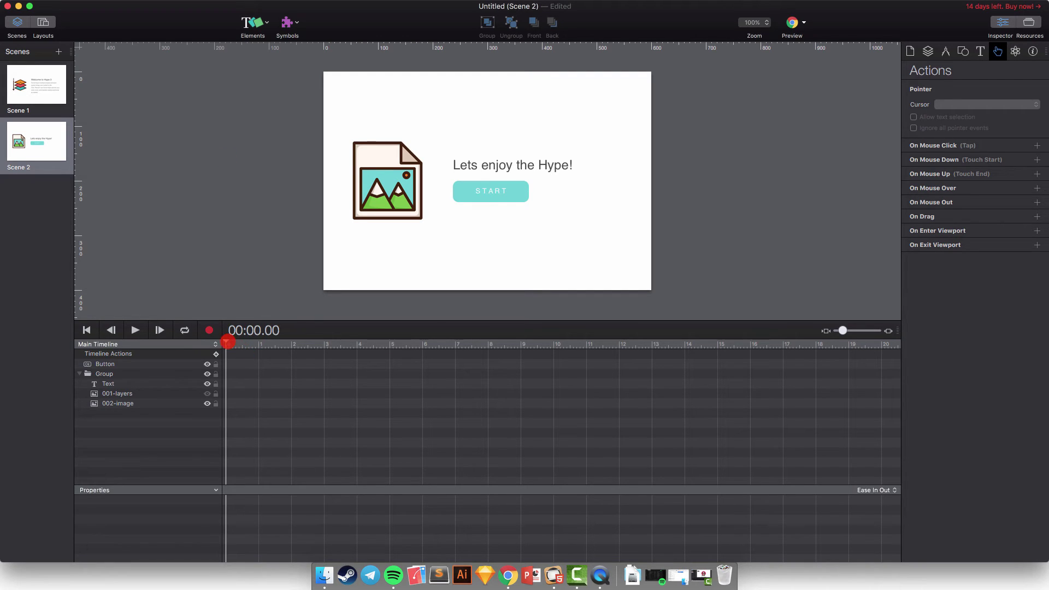
# Give the START button a mouse-click action that jumps to Scene 1 with a Swap transition.
pyautogui.click(156, 363)
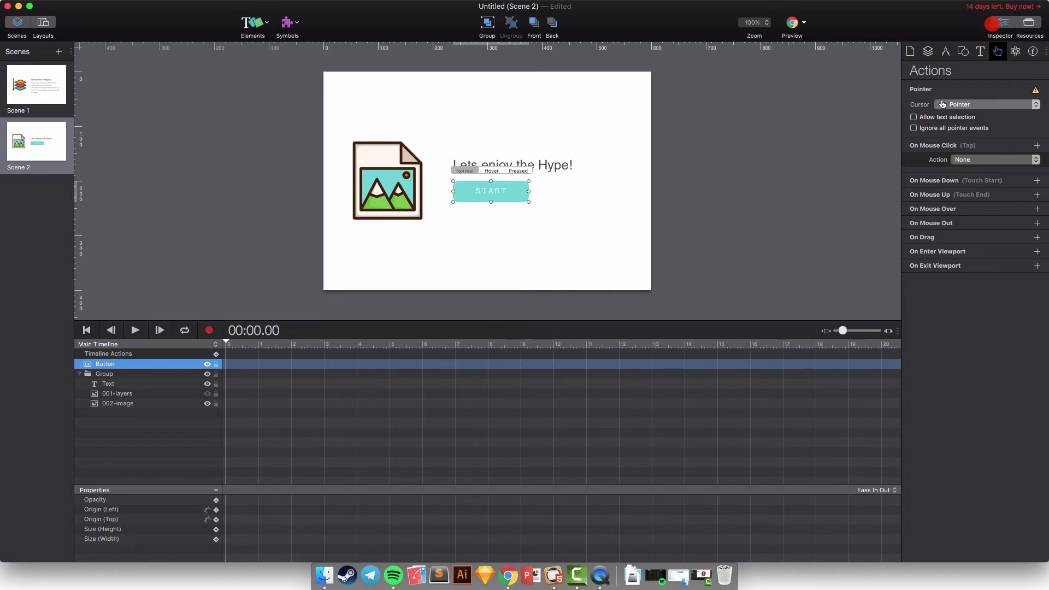
pyautogui.click(981, 50)
pyautogui.click(998, 51)
pyautogui.click(1028, 159)
pyautogui.click(1002, 161)
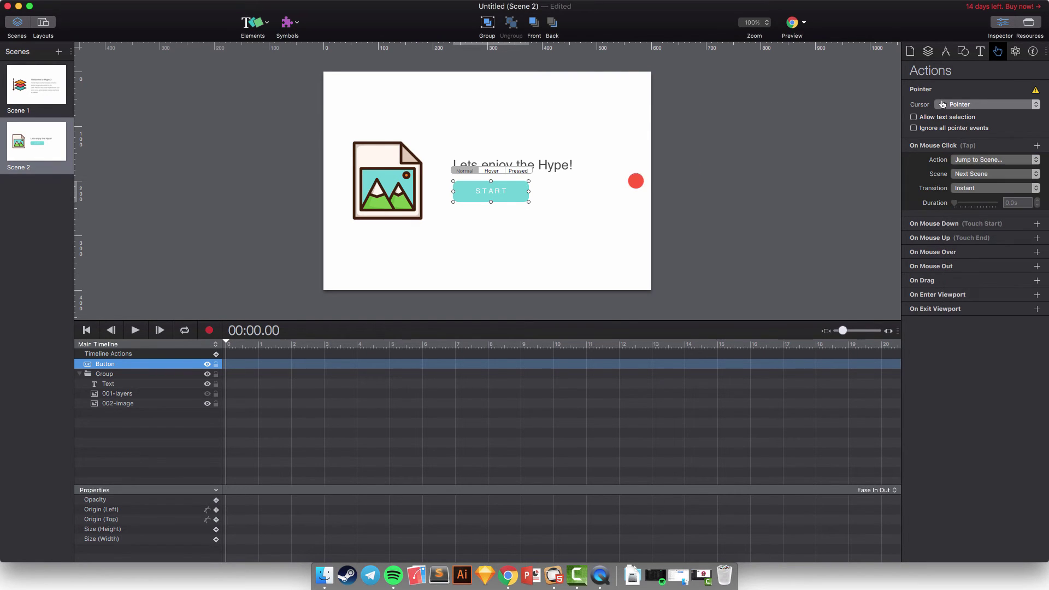
pyautogui.click(970, 175)
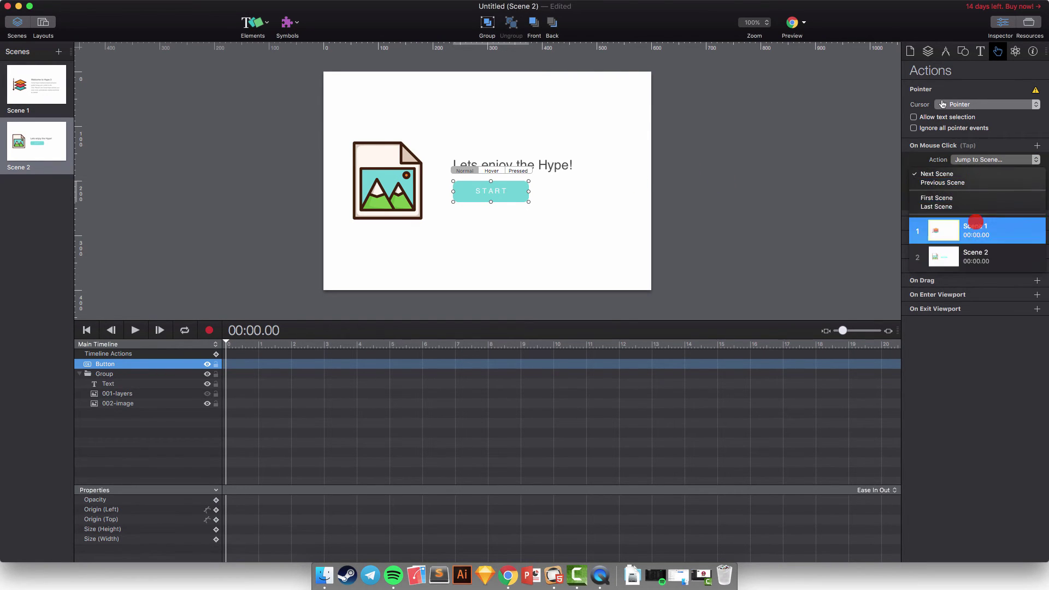
pyautogui.click(975, 230)
pyautogui.click(990, 188)
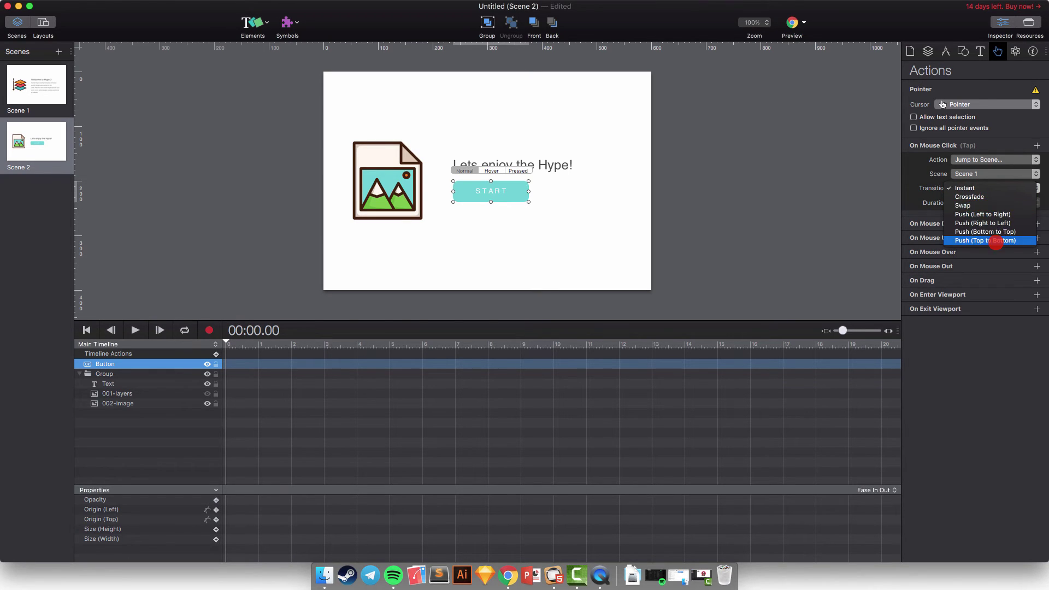
pyautogui.click(982, 206)
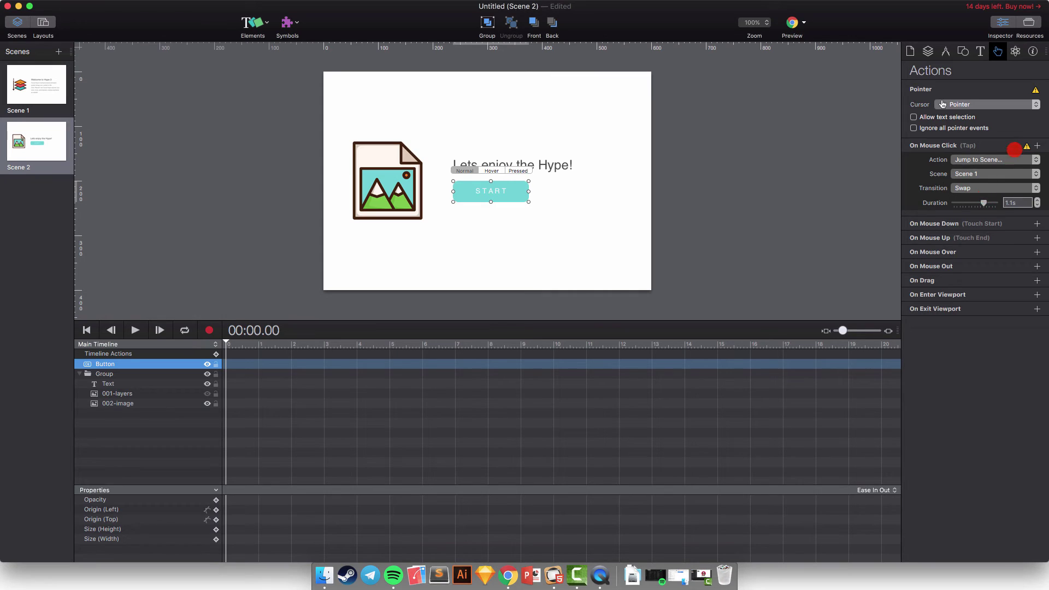
pyautogui.click(736, 210)
pyautogui.click(502, 195)
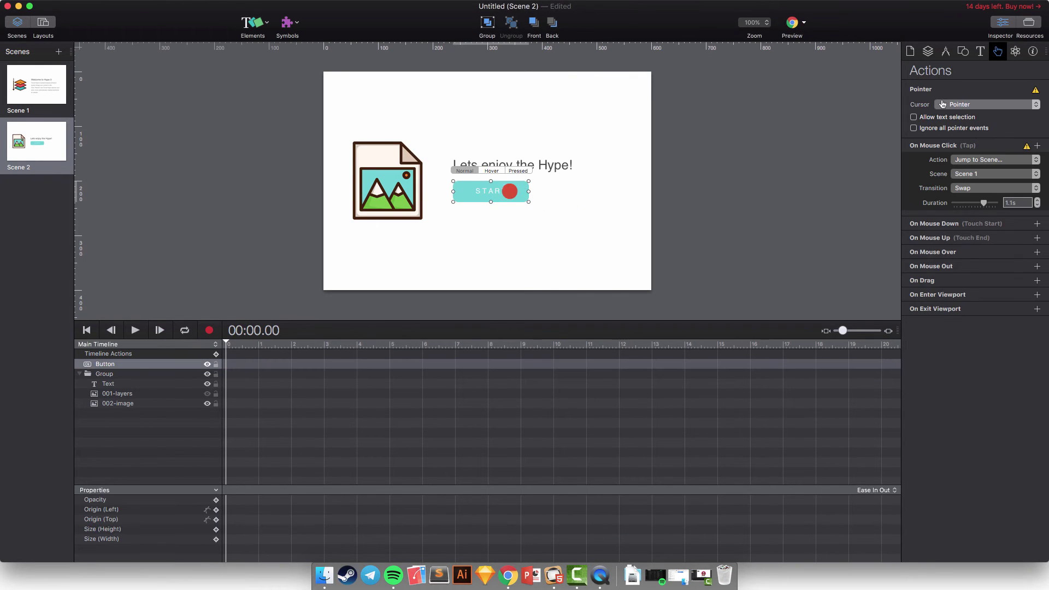
# Open Scene 1 for editing.
pyautogui.click(48, 82)
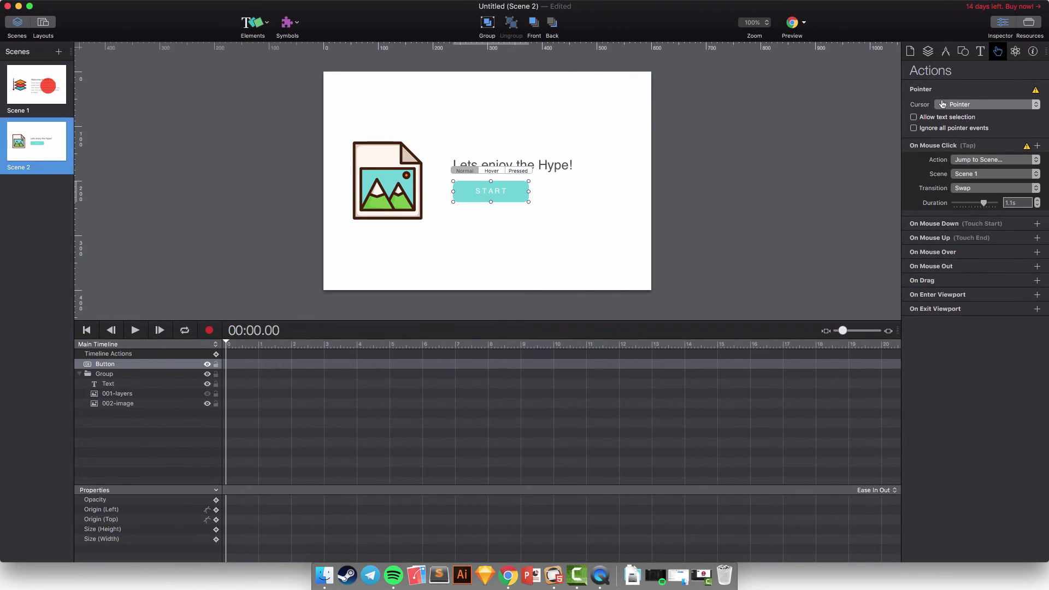
pyautogui.click(48, 82)
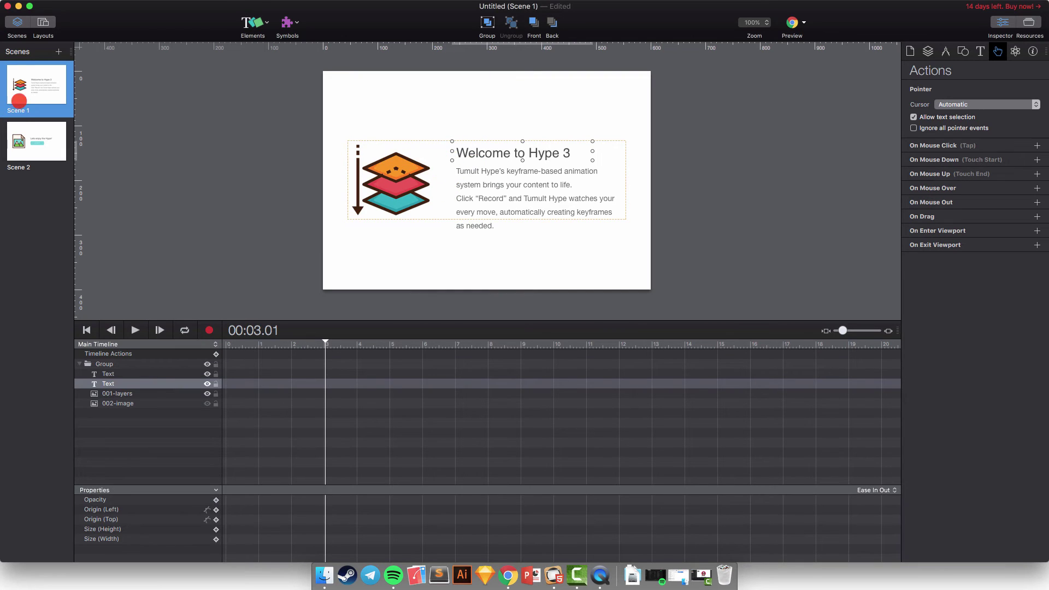
pyautogui.click(44, 142)
pyautogui.click(38, 85)
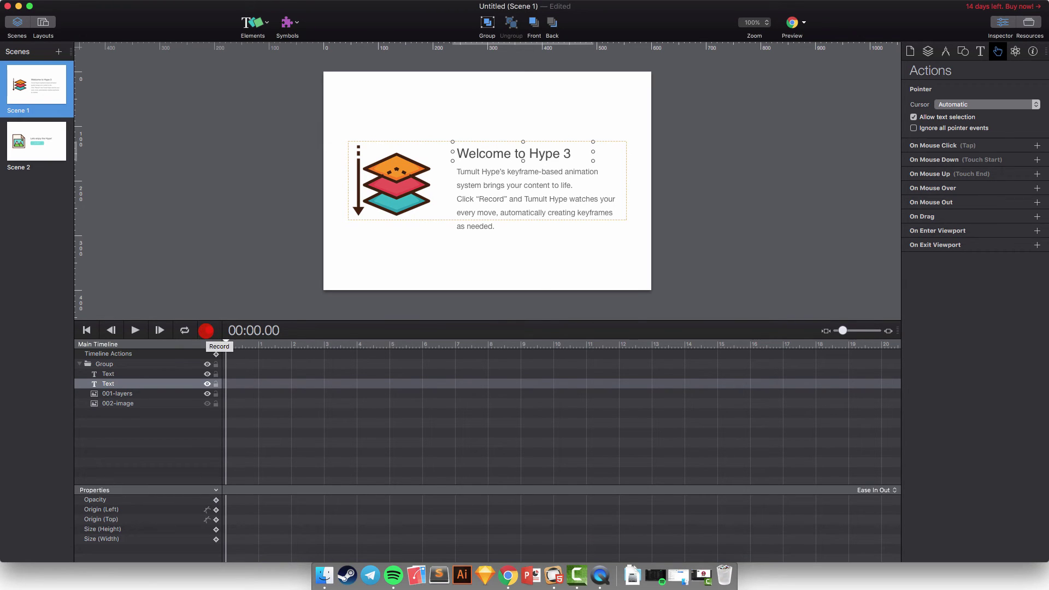
# Record a fade-in for the 001-layers image, with opacity 0% at 0 seconds and 100% at 2 seconds.
pyautogui.click(209, 331)
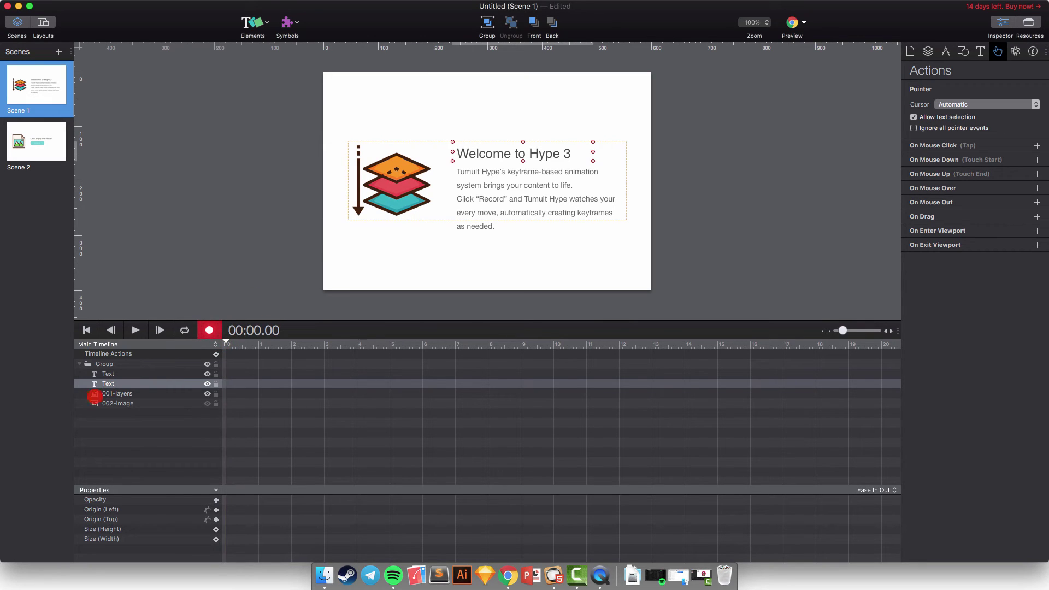
pyautogui.click(121, 393)
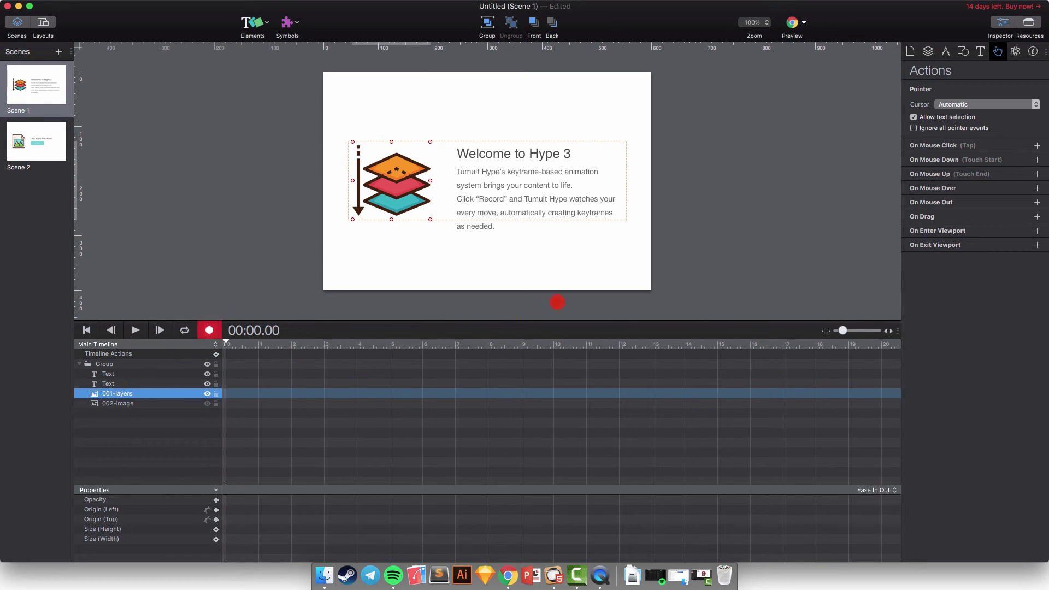
pyautogui.click(963, 51)
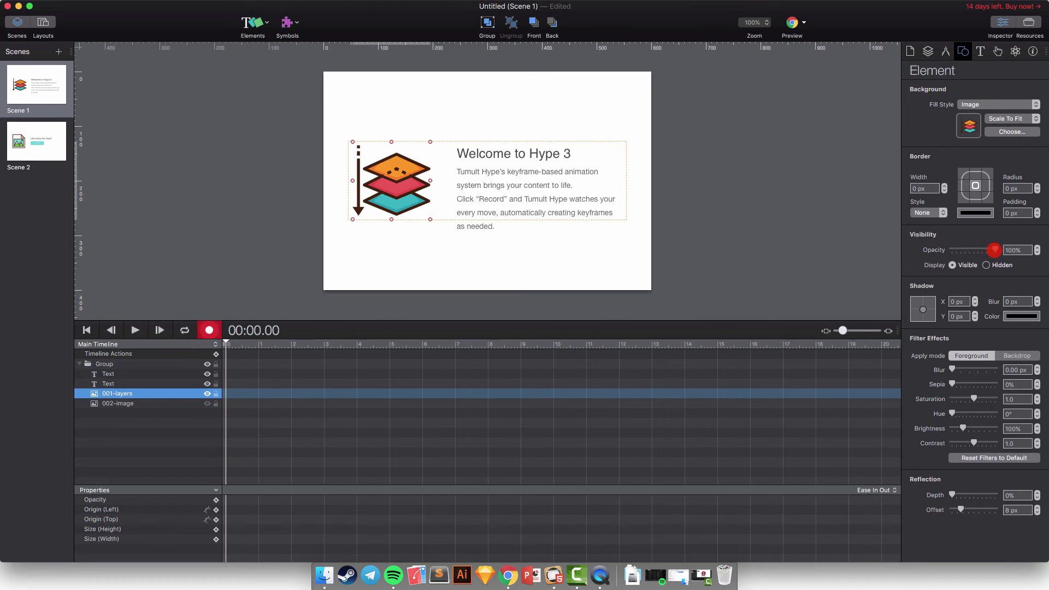
pyautogui.moveTo(995, 250); pyautogui.dragTo(934, 250)
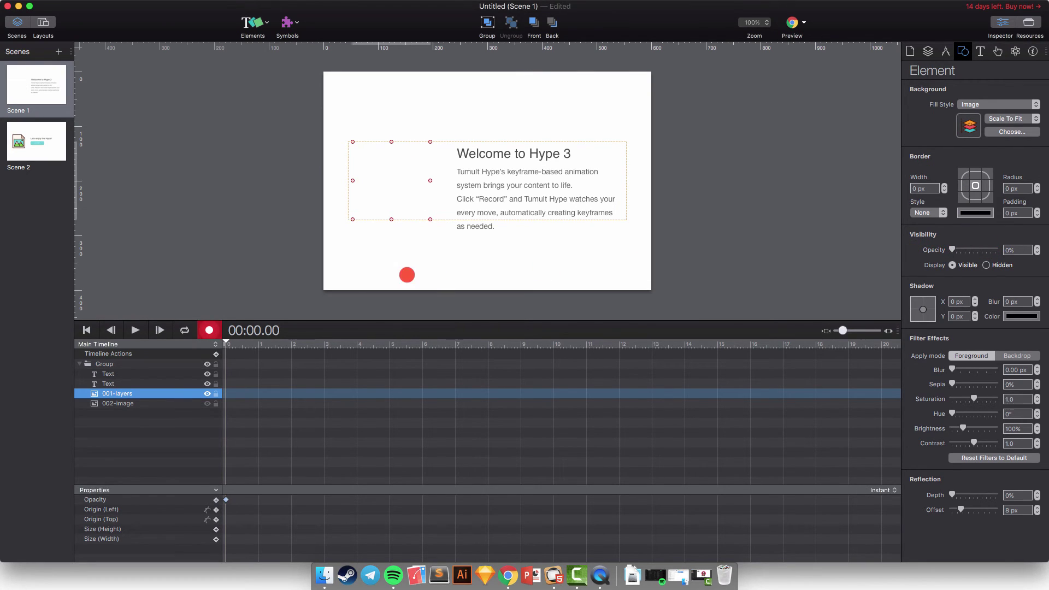
pyautogui.moveTo(226, 342); pyautogui.dragTo(291, 342)
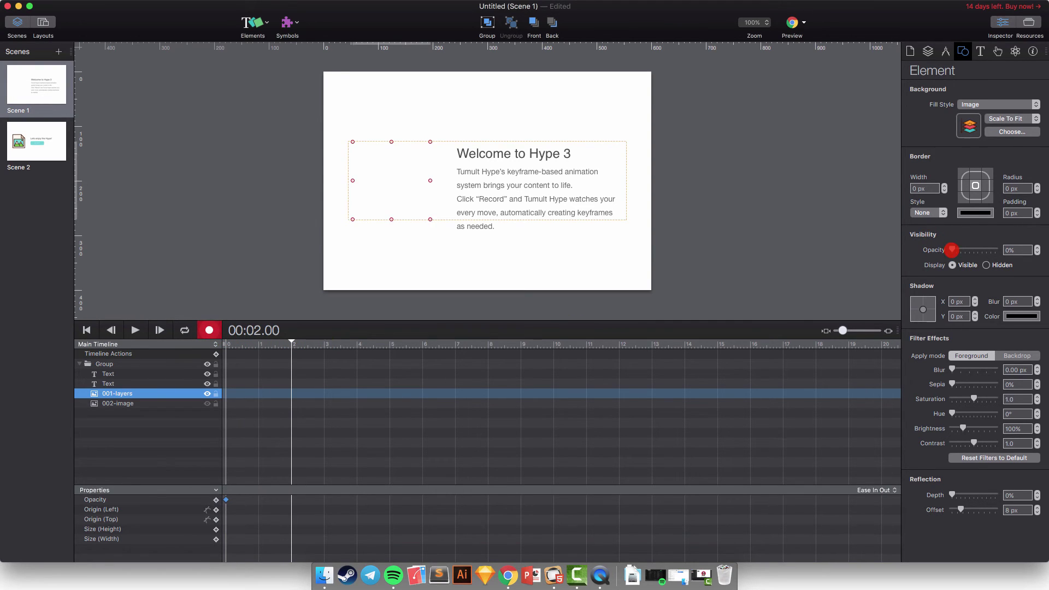
pyautogui.moveTo(952, 249); pyautogui.dragTo(999, 249)
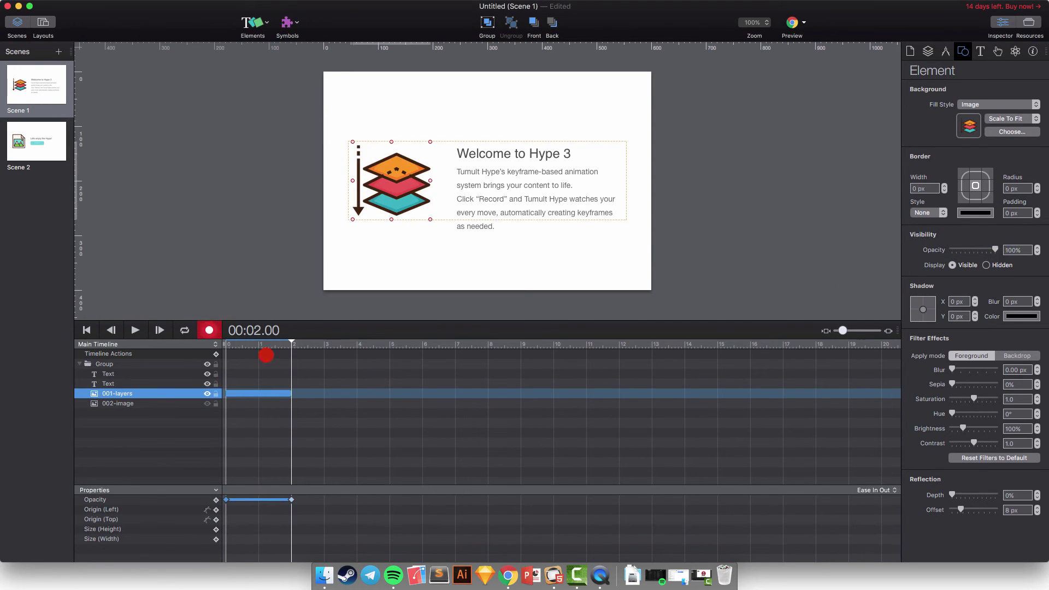
# Scrub and play back the 001-layers fade-in, and return the playhead to the start of the timeline.
pyautogui.moveTo(292, 342); pyautogui.dragTo(227, 343)
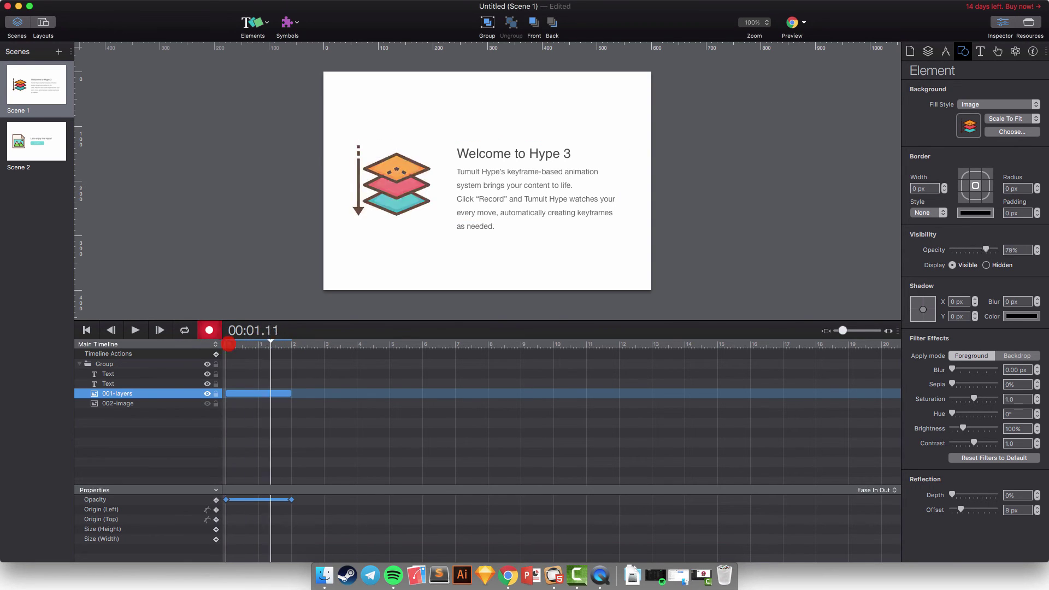
pyautogui.press('space')
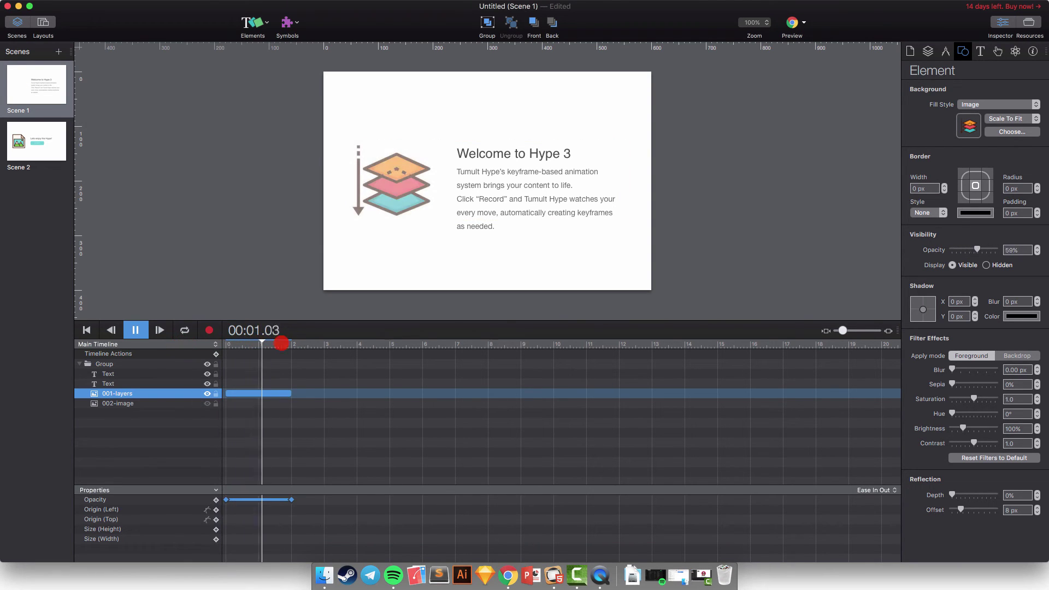
pyautogui.moveTo(291, 342); pyautogui.dragTo(196, 340)
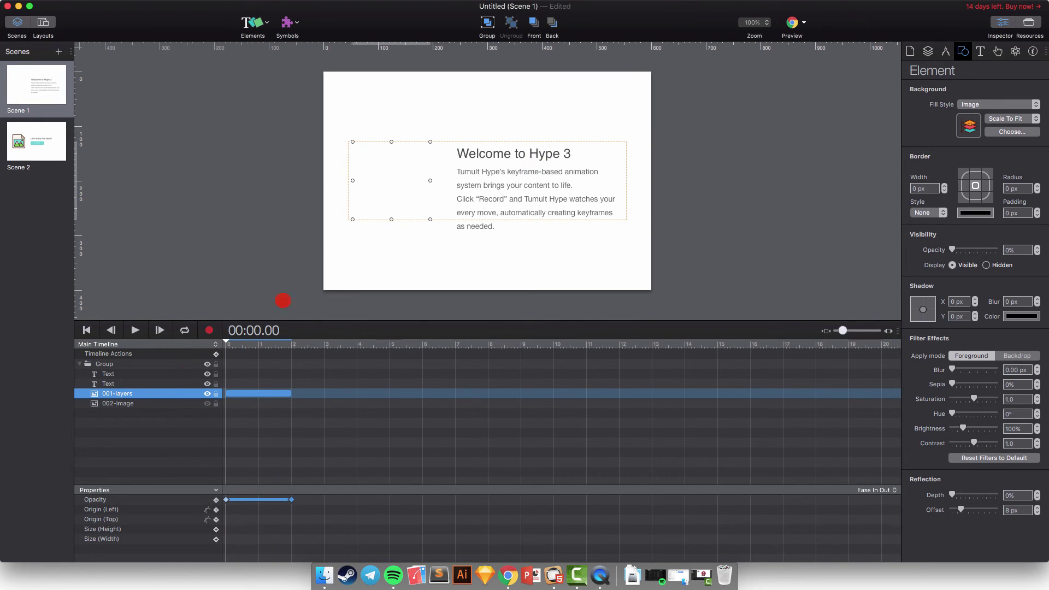
# Set the opacity of Scene 1's title and description texts together to 0%.
pyautogui.click(117, 382)
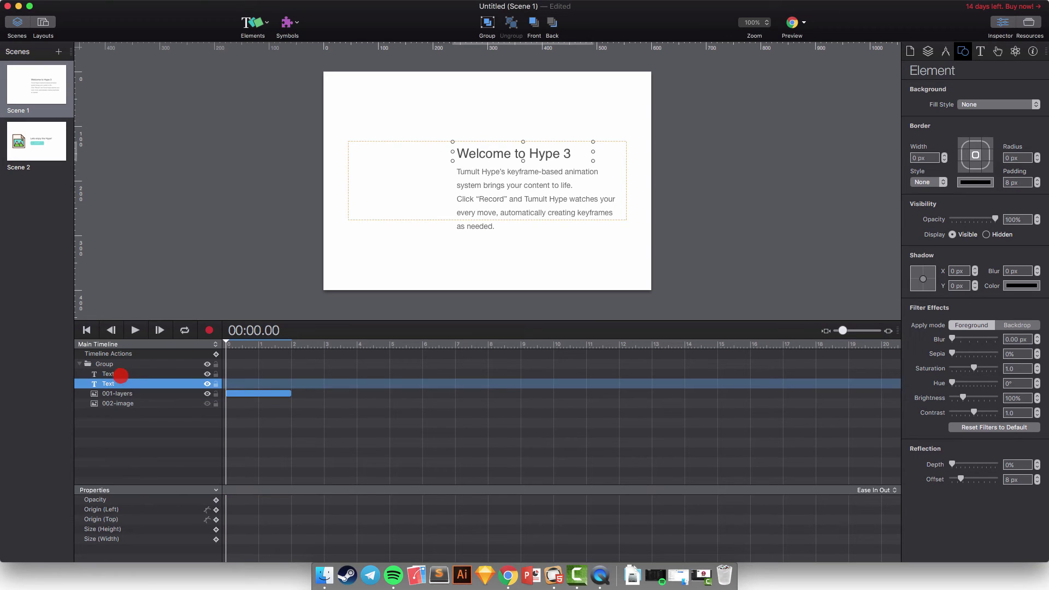
pyautogui.keyDown('shift'); pyautogui.click(121, 375); pyautogui.keyUp('shift')
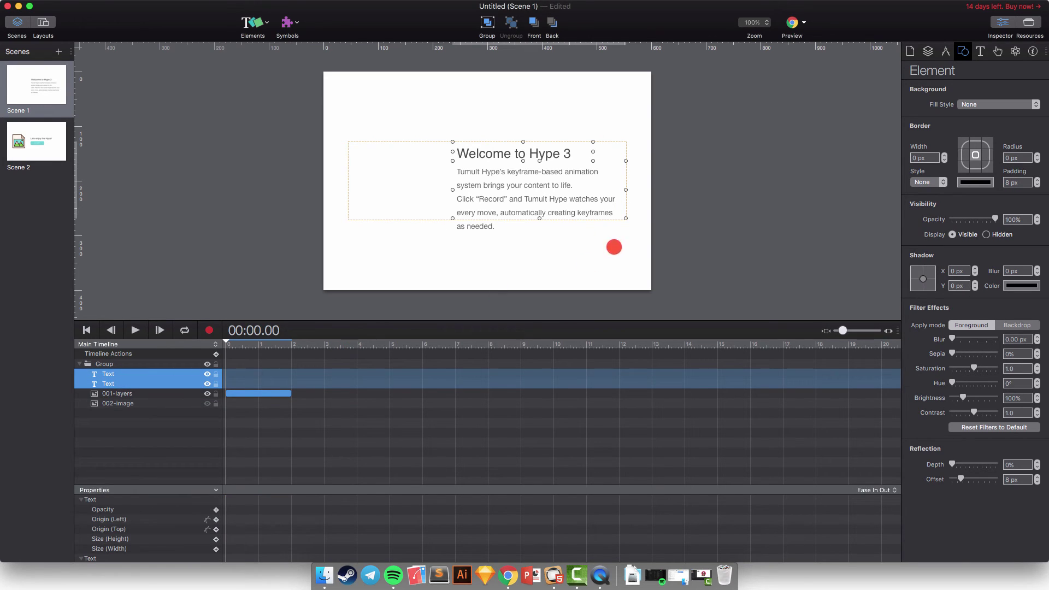
pyautogui.click(508, 154)
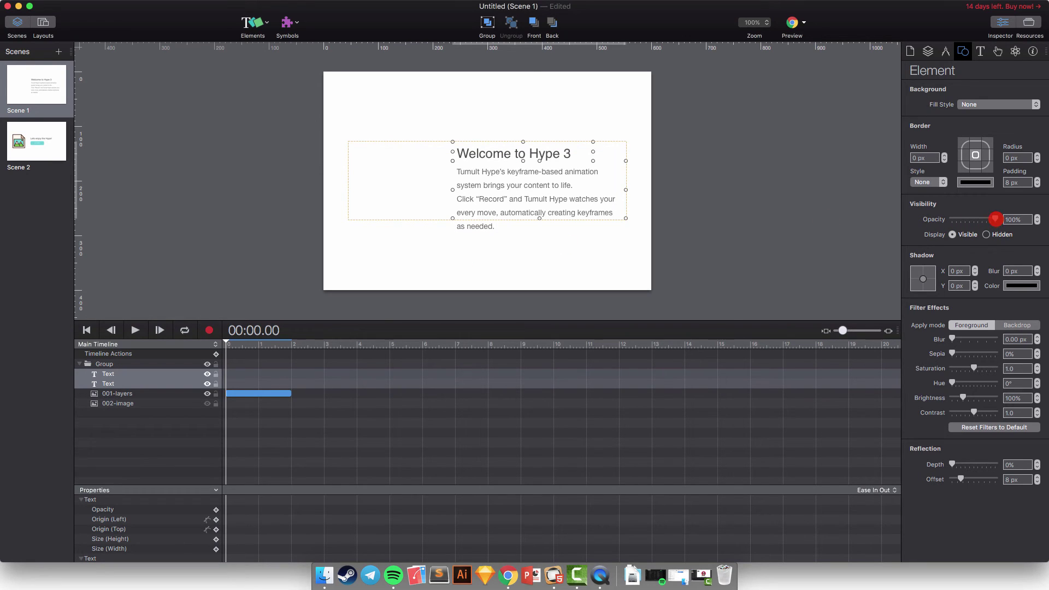
pyautogui.moveTo(995, 219); pyautogui.dragTo(944, 219)
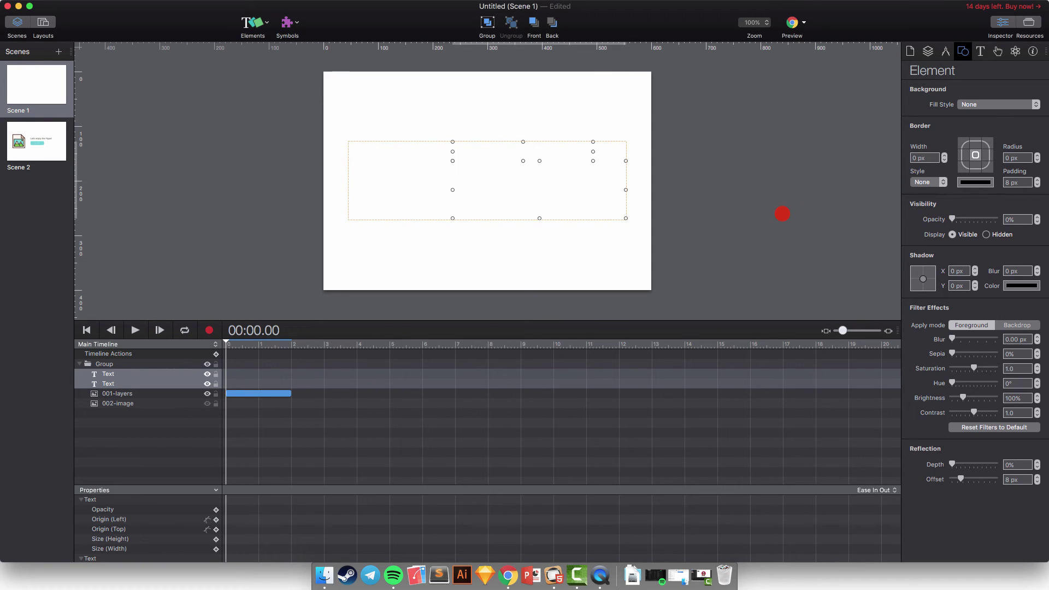
# Try to animate Scene 1's two texts by raising them 40 px, then lowering them and restoring full opacity at 2 seconds.
pyautogui.hotkey('shift', 'Up')
pyautogui.hotkey('shift', 'Up')
pyautogui.hotkey('shift', 'Up')
pyautogui.hotkey('shift', 'Up')
pyautogui.moveTo(226, 342); pyautogui.dragTo(291, 343)
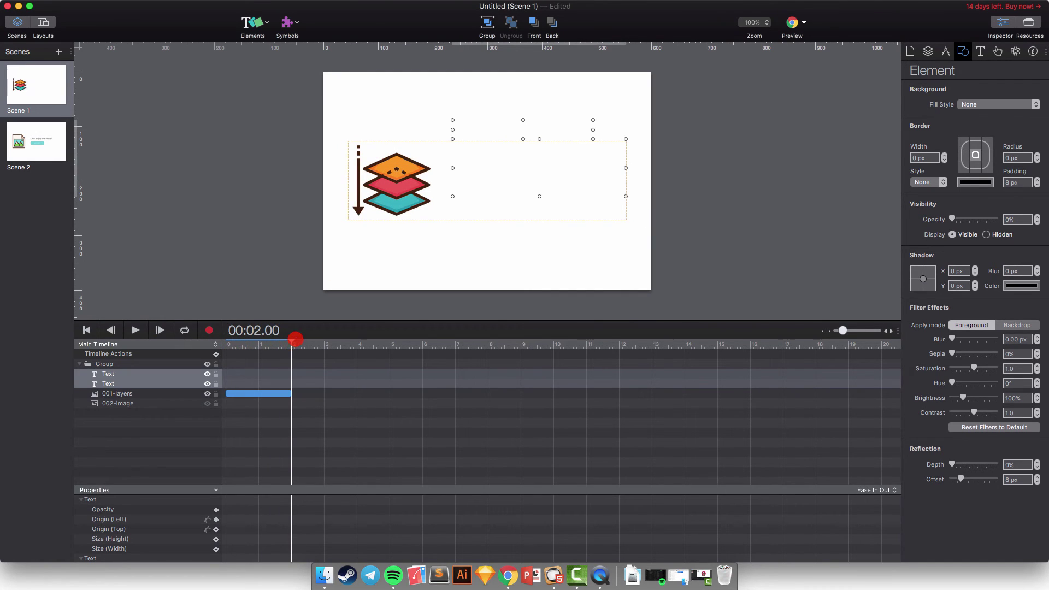
pyautogui.hotkey('shift', 'Down')
pyautogui.hotkey('shift', 'Down')
pyautogui.hotkey('shift', 'Down')
pyautogui.hotkey('shift', 'Down')
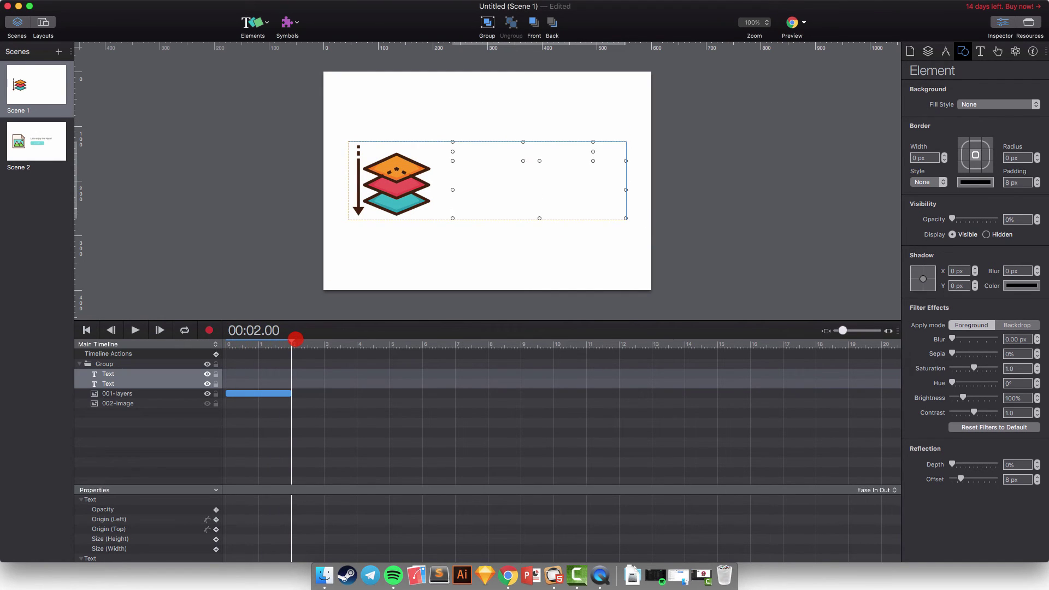
pyautogui.moveTo(951, 219); pyautogui.dragTo(1009, 219)
pyautogui.click(764, 230)
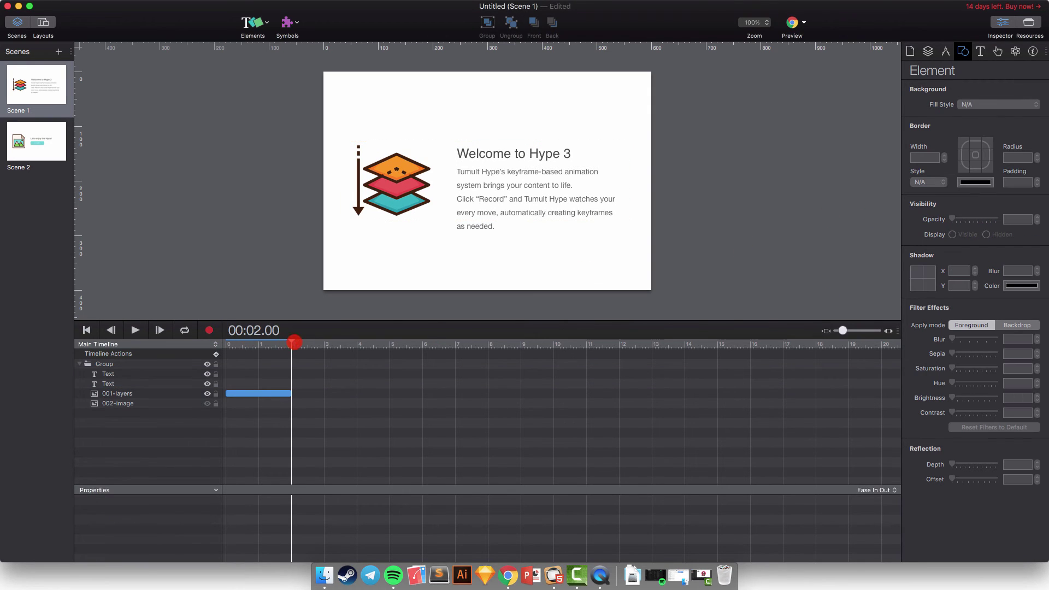
# Play back the Scene 1 timeline from the beginning and return the playhead to 0 seconds.
pyautogui.moveTo(292, 342); pyautogui.dragTo(228, 341)
pyautogui.press('space')
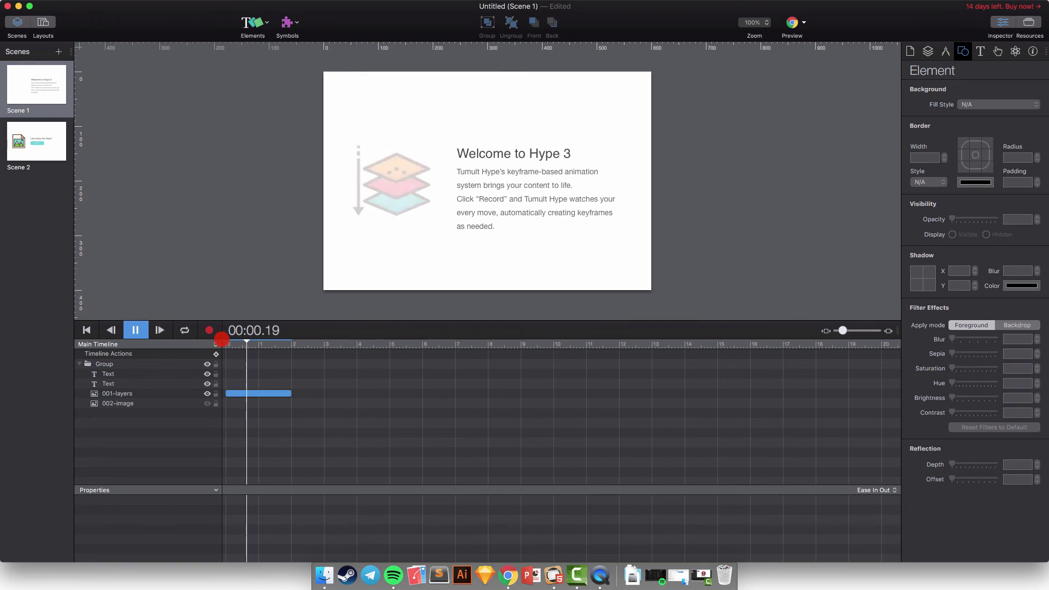
pyautogui.press('space')
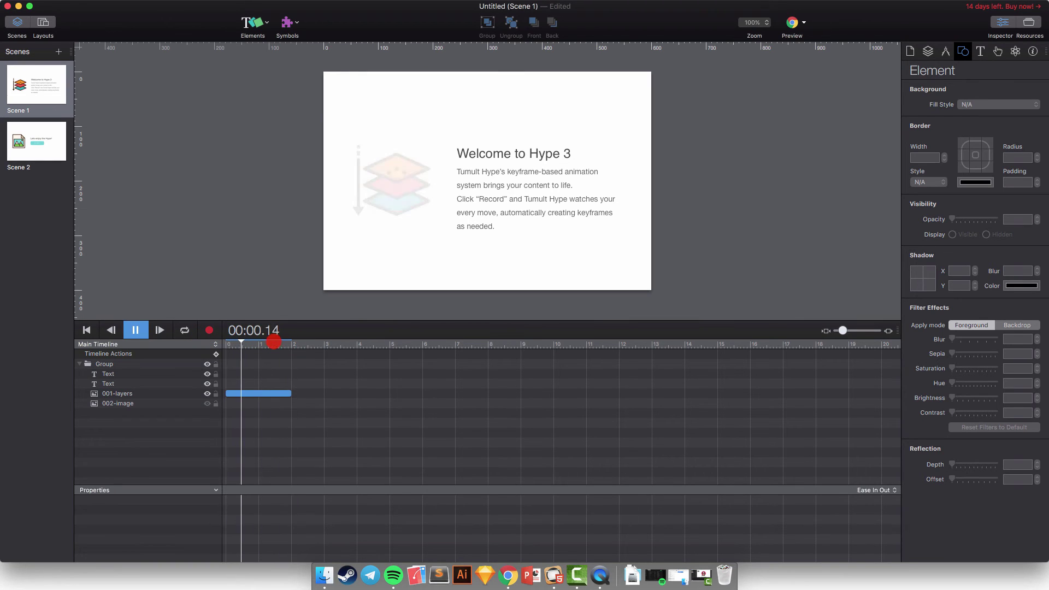
pyautogui.press('space')
pyautogui.moveTo(247, 340); pyautogui.dragTo(226, 340)
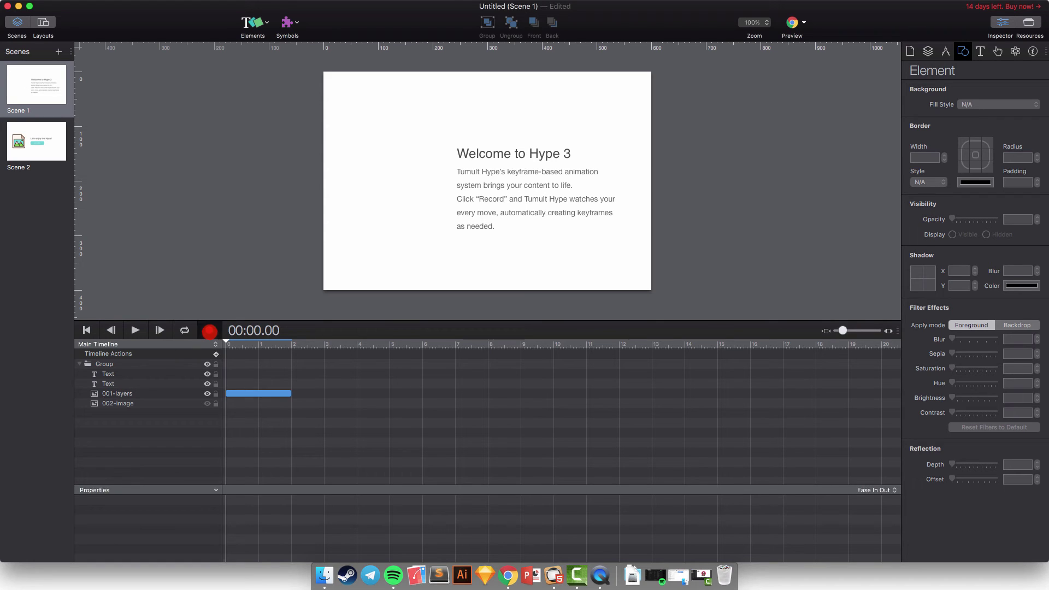
# Start recording and, at 0 seconds, set both Scene 1 texts to 0% opacity and move them up 40 px.
pyautogui.click(209, 331)
pyautogui.click(144, 374)
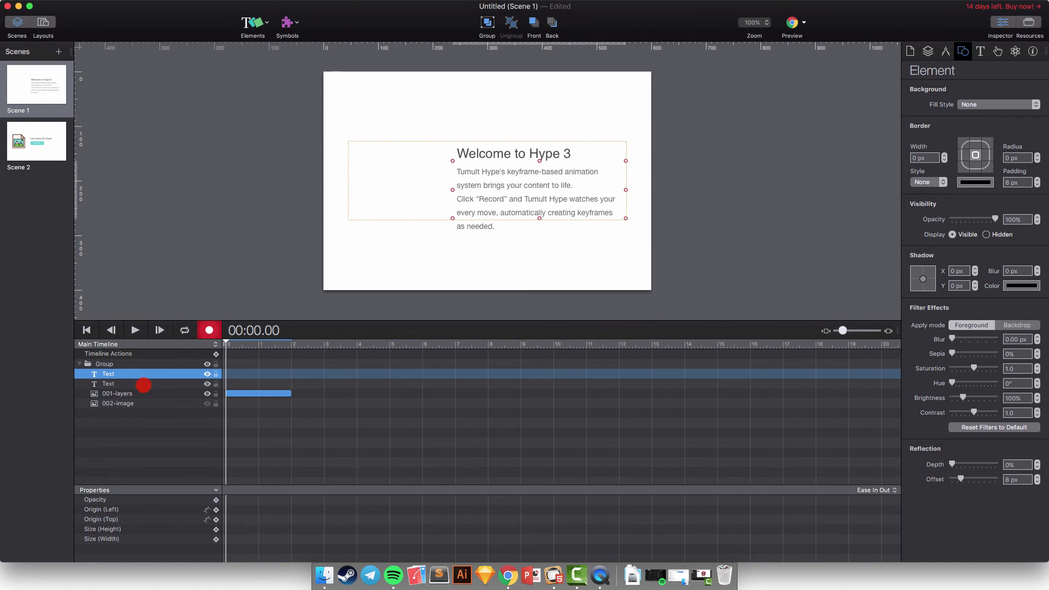
pyautogui.keyDown('shift'); pyautogui.click(143, 383); pyautogui.keyUp('shift')
pyautogui.moveTo(994, 218); pyautogui.dragTo(911, 218)
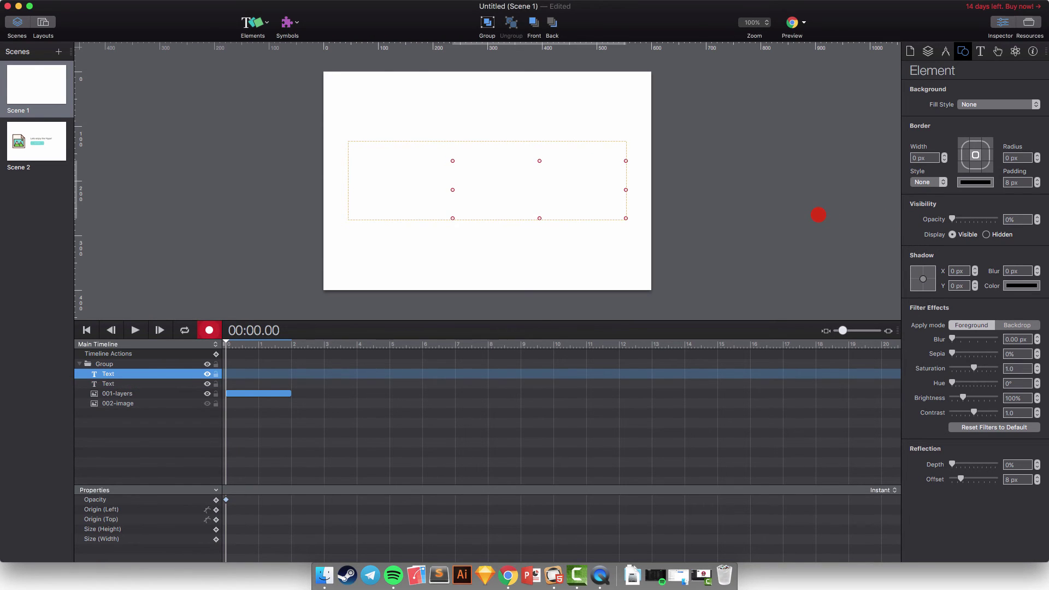
pyautogui.click(524, 161)
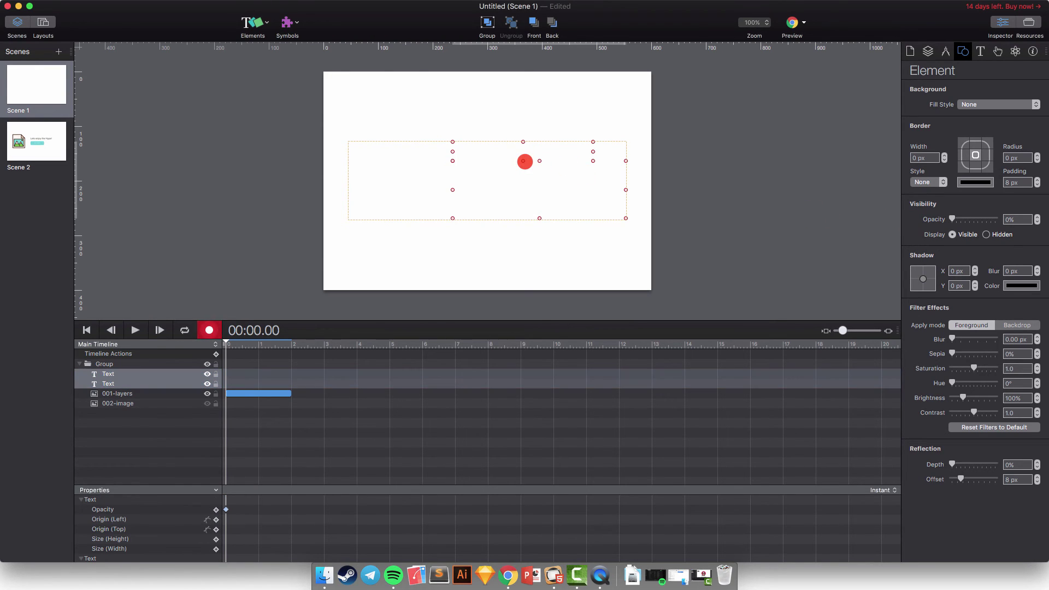
pyautogui.hotkey('shift', 'Up')
pyautogui.hotkey('shift', 'Up')
pyautogui.hotkey('shift', 'Up')
pyautogui.hotkey('shift', 'Up')
# Record both texts moving down 40 px and reaching 100% opacity at 2 seconds, and play back the animation.
pyautogui.moveTo(226, 342); pyautogui.dragTo(292, 340)
pyautogui.hotkey('shift', 'Down')
pyautogui.hotkey('shift', 'Down')
pyautogui.hotkey('shift', 'Down')
pyautogui.hotkey('shift', 'Down')
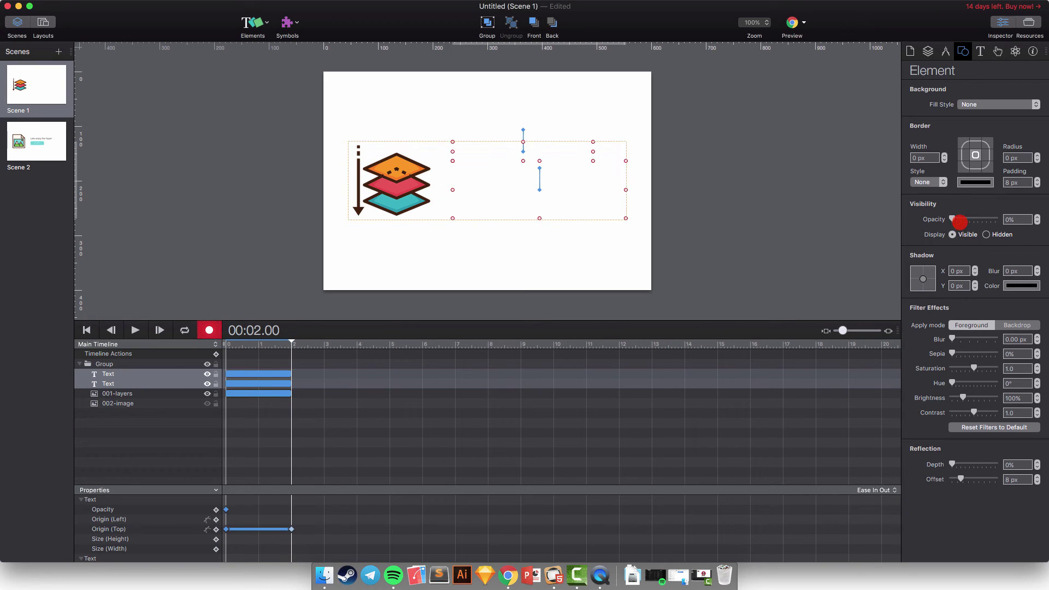
pyautogui.moveTo(952, 220); pyautogui.dragTo(958, 217)
pyautogui.click(772, 245)
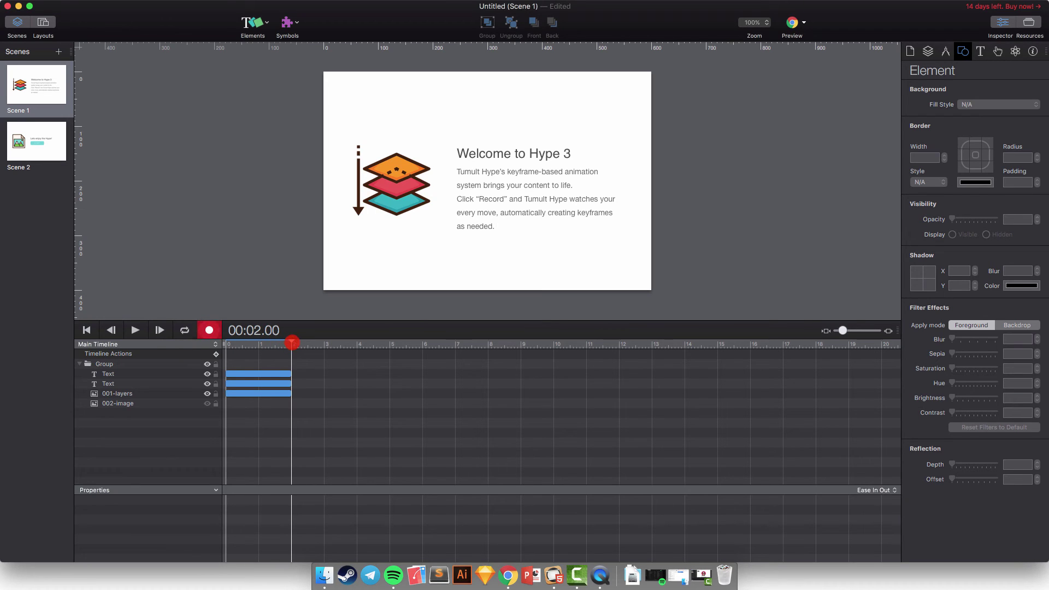
pyautogui.moveTo(292, 342); pyautogui.dragTo(196, 334)
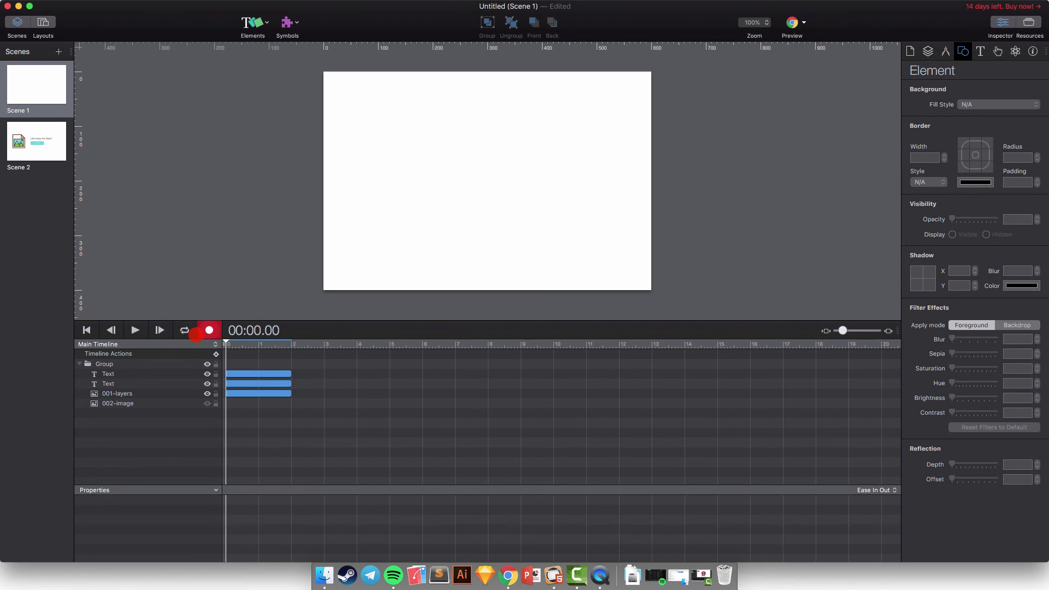
pyautogui.press('space')
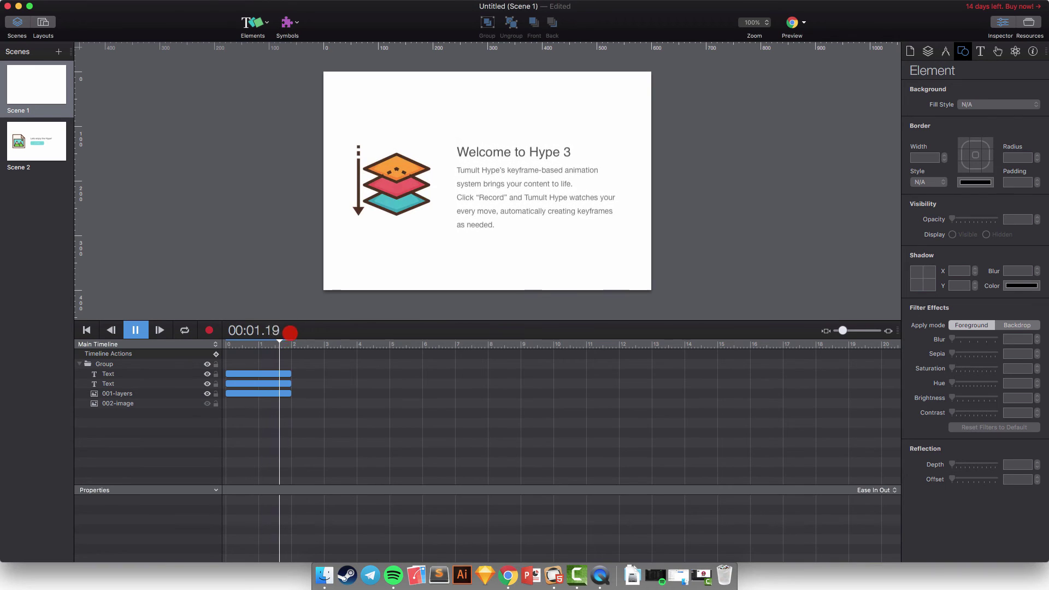
# Add a timeline action at 00:02.15 that jumps to Scene 2 with a Push (Left to Right) transition.
pyautogui.moveTo(291, 342)
pyautogui.mouseDown()
pyautogui.moveTo(196, 339)
pyautogui.moveTo(316, 342)
pyautogui.moveTo(183, 335)
pyautogui.moveTo(308, 340)
pyautogui.mouseUp()
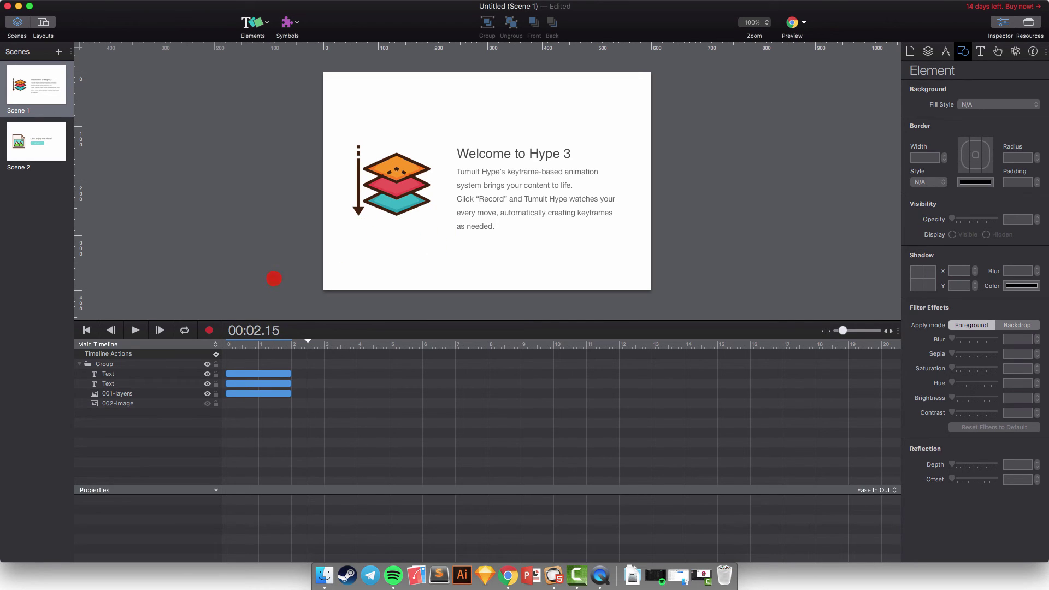
pyautogui.click(217, 354)
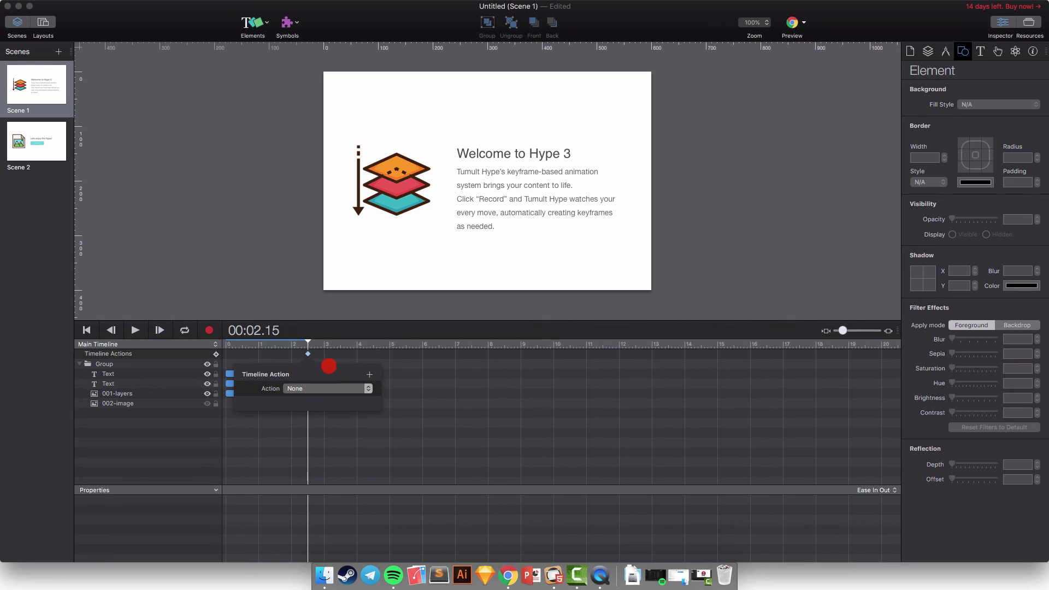
pyautogui.click(344, 387)
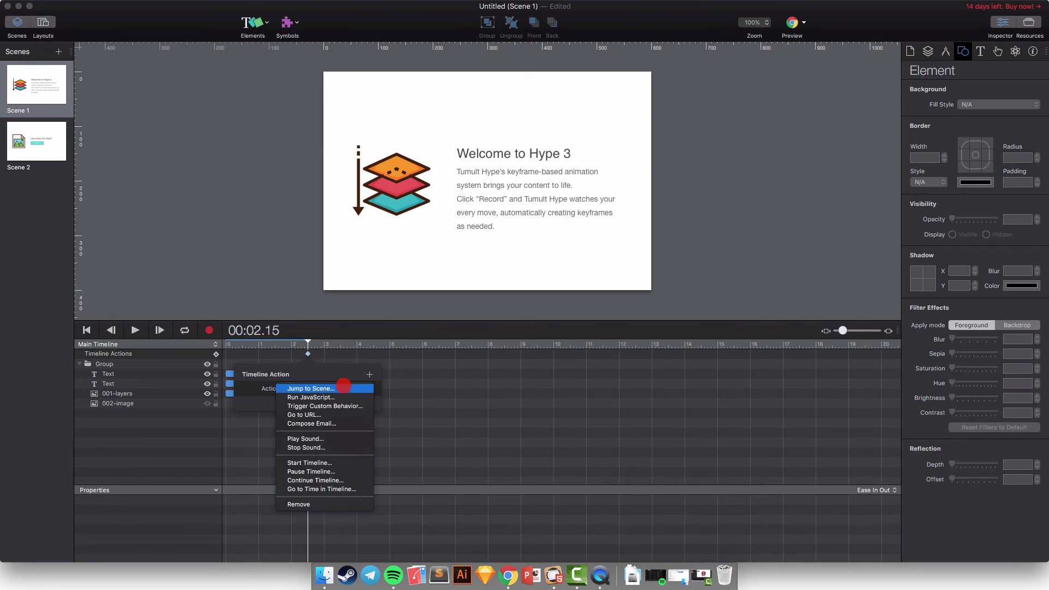
pyautogui.click(353, 388)
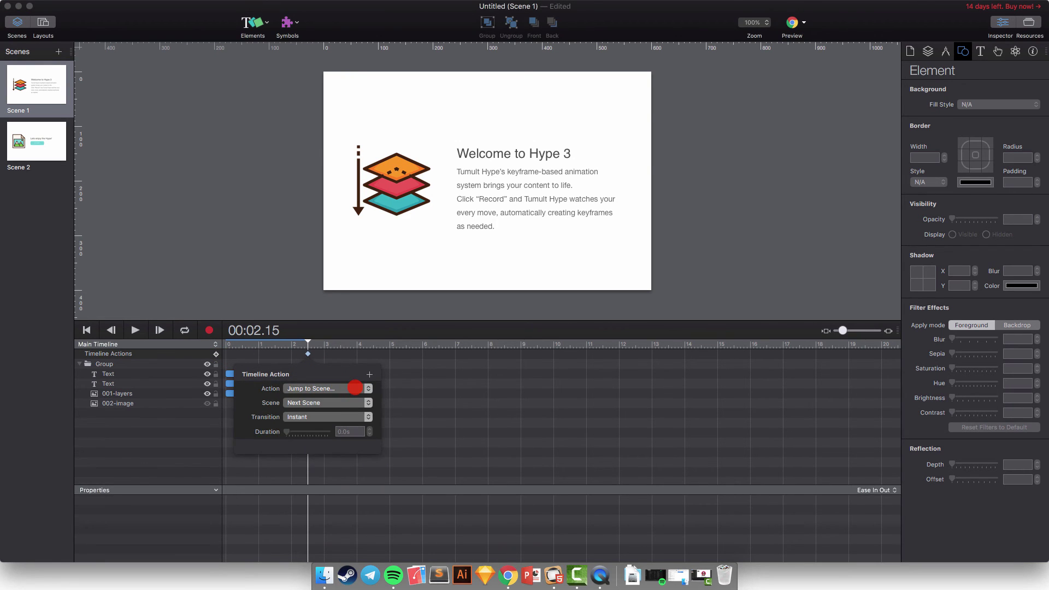
pyautogui.click(346, 402)
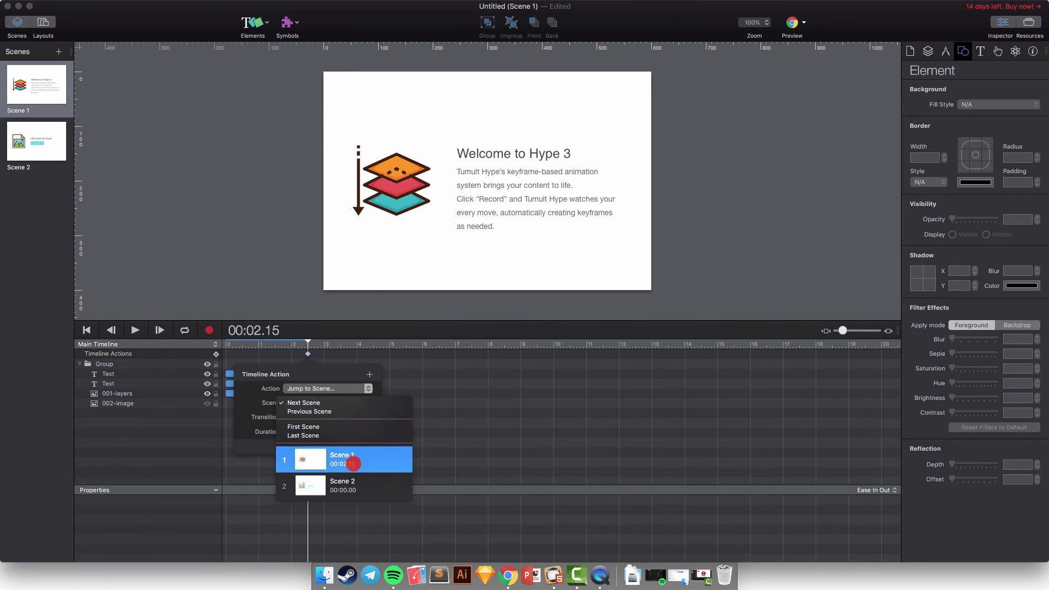
pyautogui.click(344, 486)
pyautogui.click(331, 420)
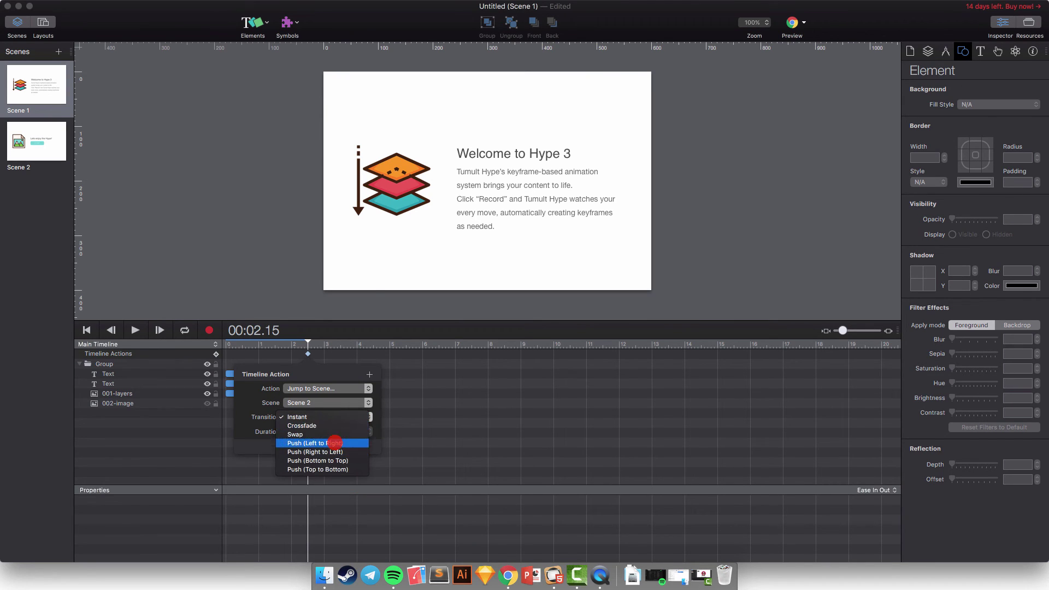
pyautogui.click(335, 443)
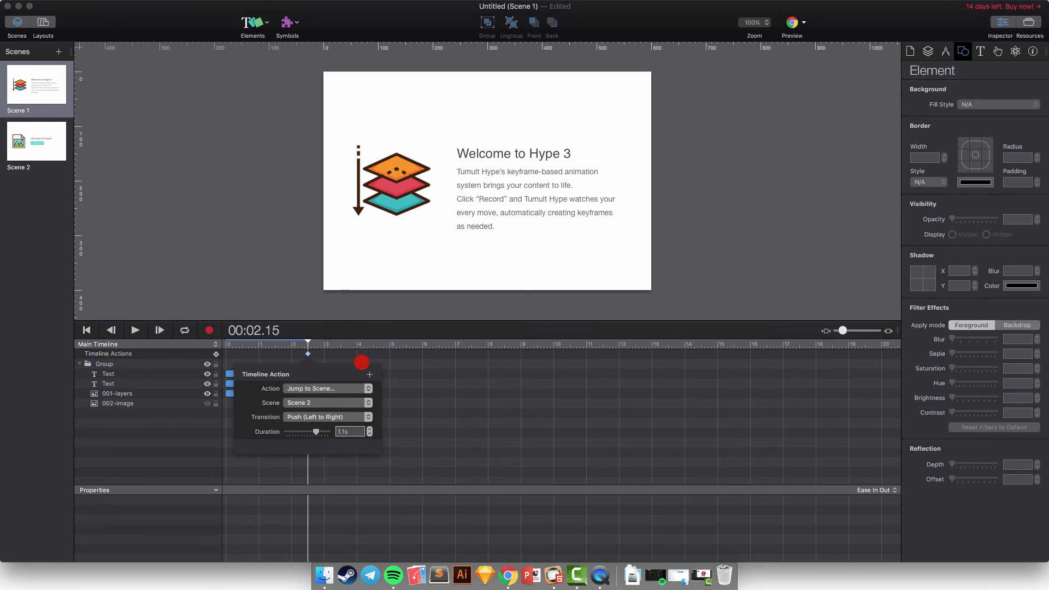
pyautogui.click(367, 354)
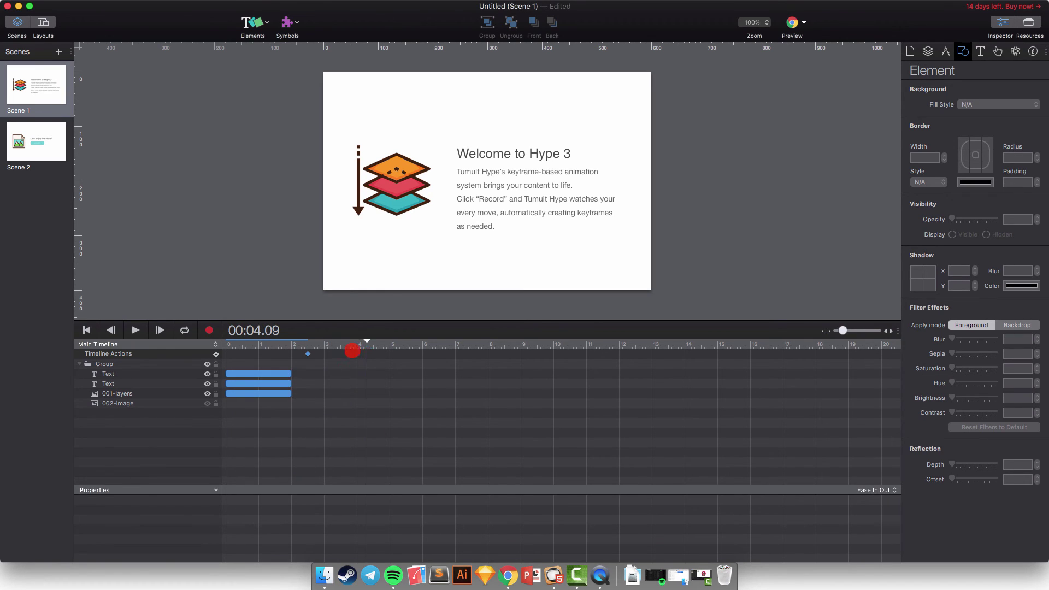
# Return the playhead to the start of the timeline and preview the presentation in Google Chrome.
pyautogui.moveTo(365, 341); pyautogui.dragTo(226, 342)
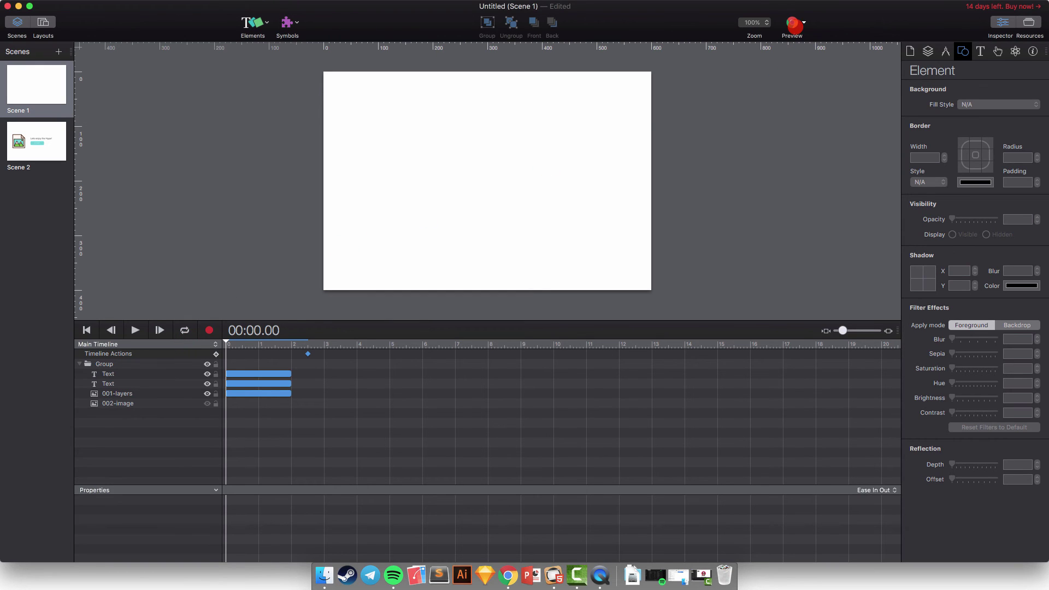
pyautogui.click(803, 22)
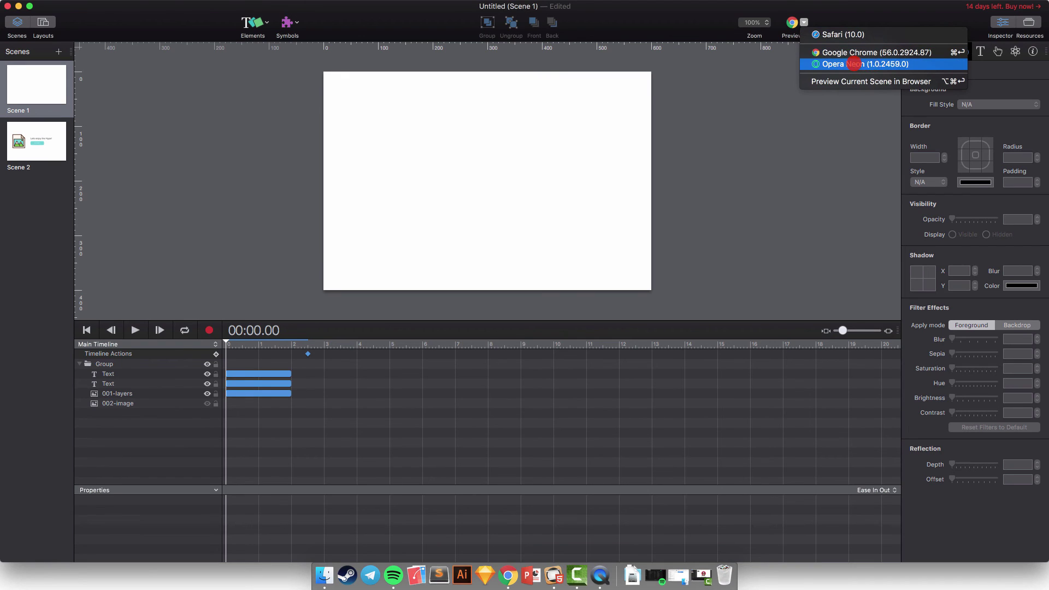
pyautogui.click(856, 52)
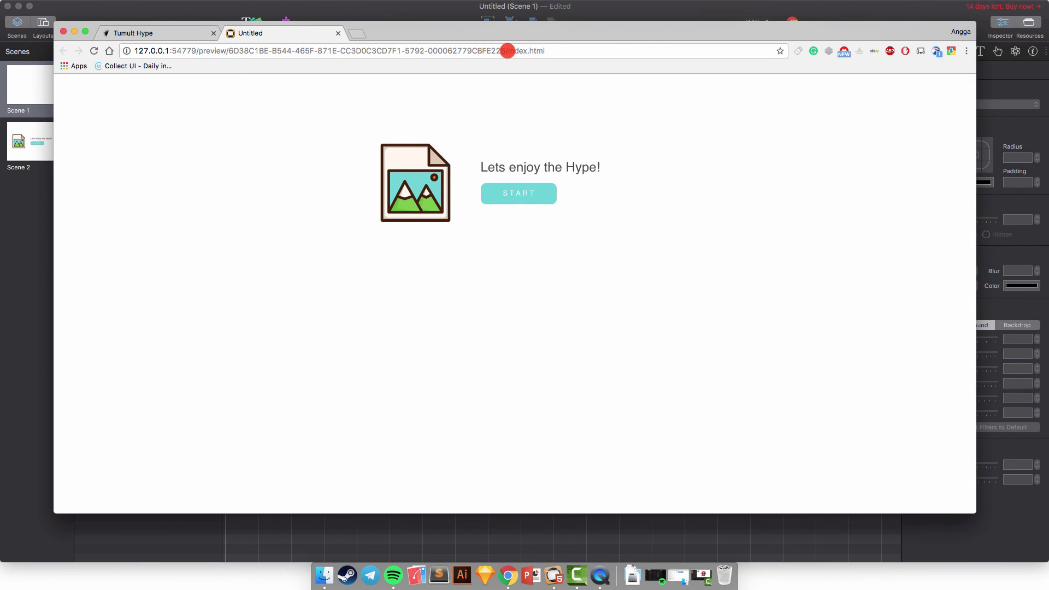
# Examine the preview page's address and HTML source, close the source view and switch back to Tumult Hype.
pyautogui.moveTo(508, 51); pyautogui.dragTo(595, 52)
pyautogui.click(572, 50)
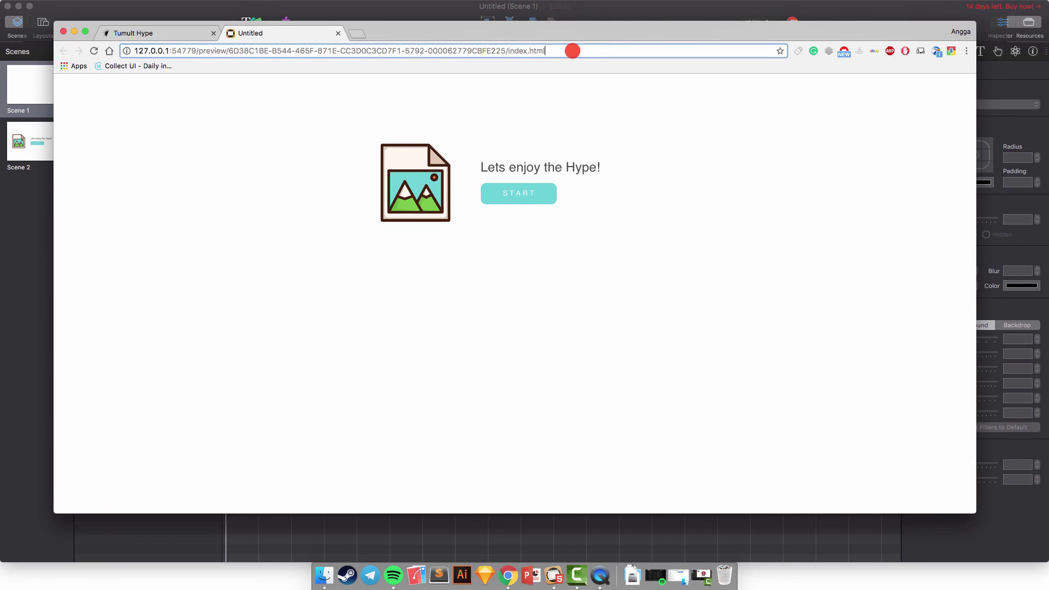
pyautogui.rightClick(473, 110)
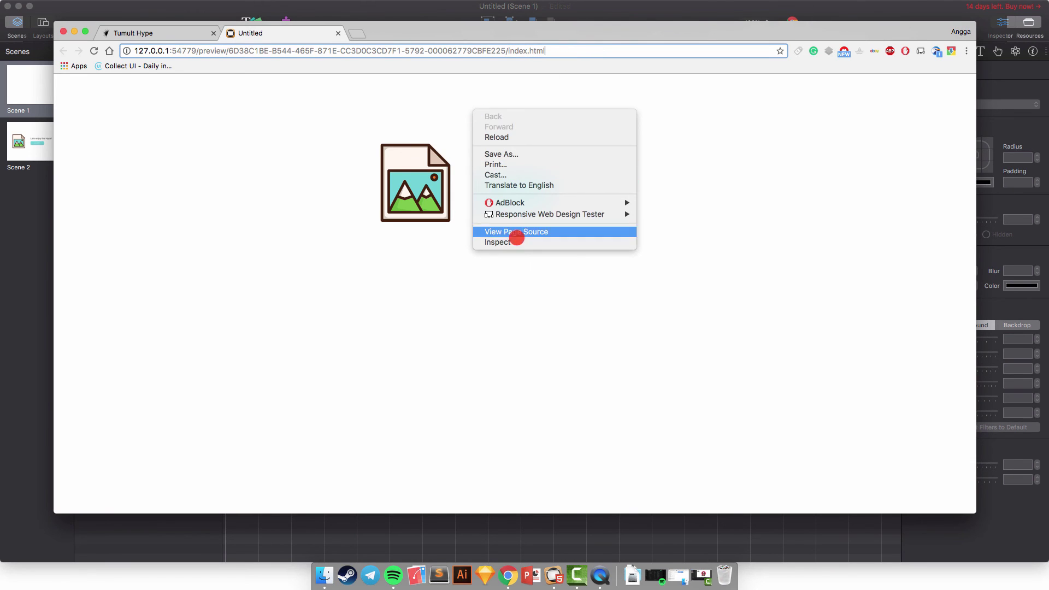
pyautogui.click(516, 235)
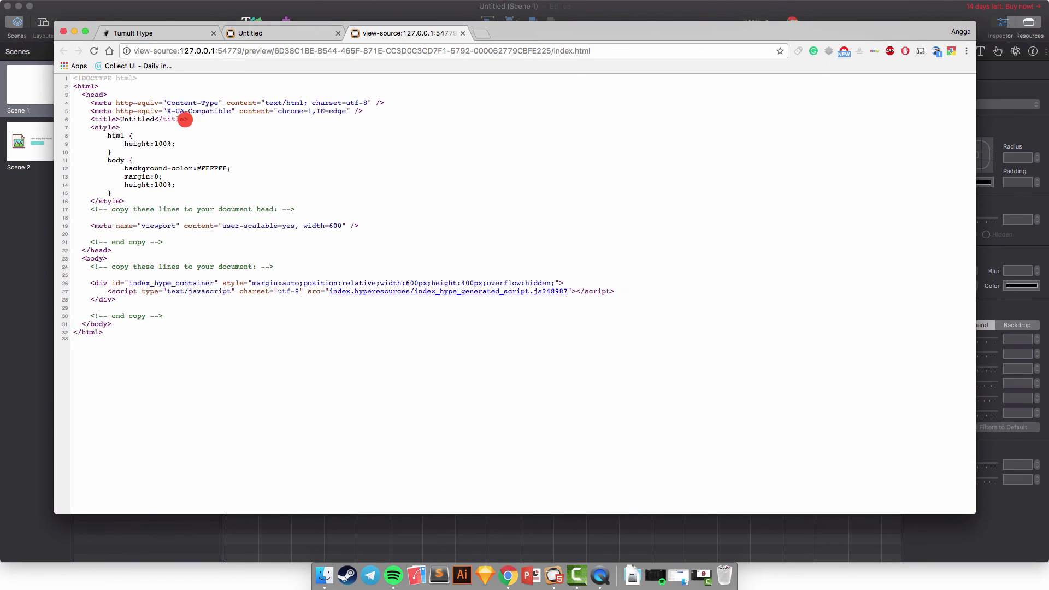
pyautogui.moveTo(157, 80); pyautogui.dragTo(59, 79)
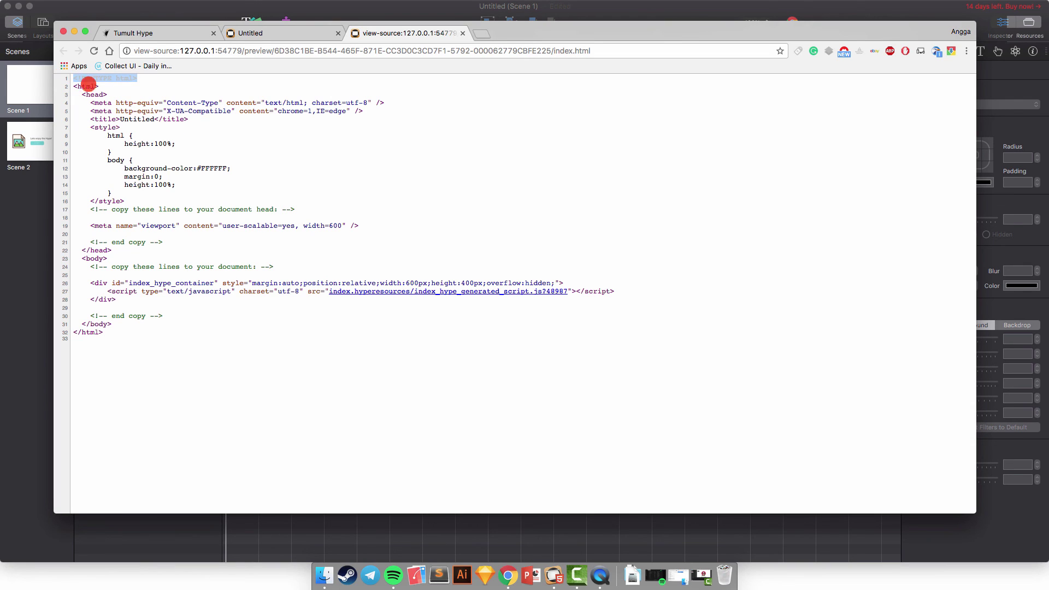
pyautogui.click(204, 235)
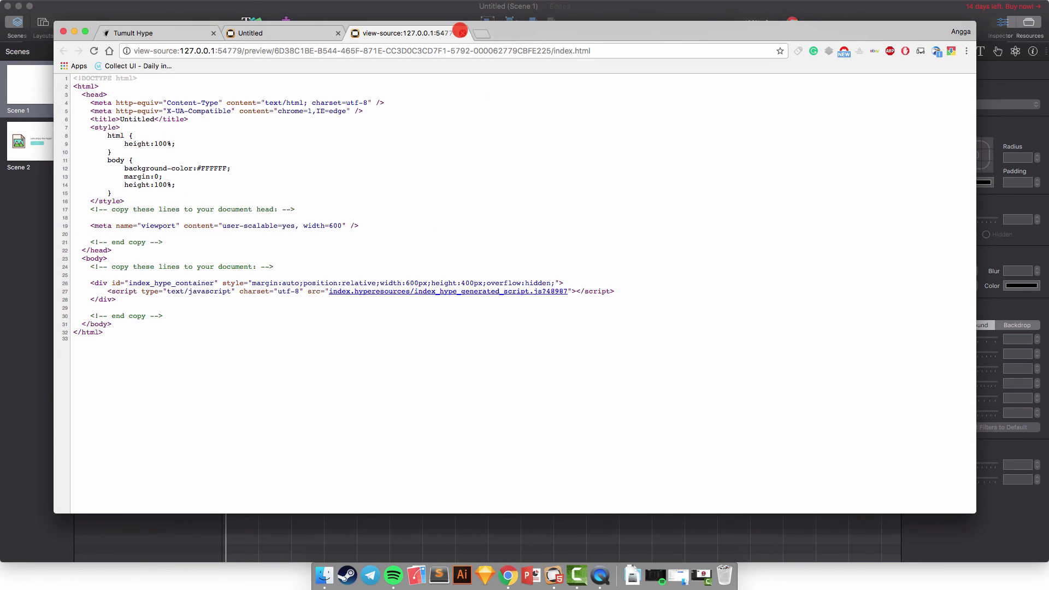
pyautogui.click(461, 32)
pyautogui.click(434, 11)
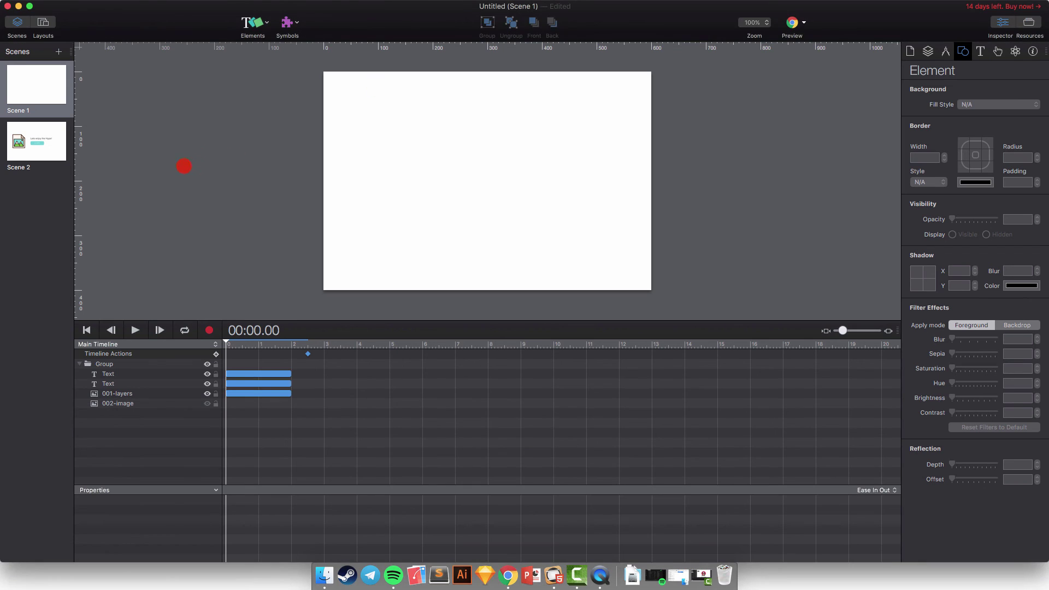
# Open Scene 2 and review the START button's mouse-click action settings.
pyautogui.click(45, 156)
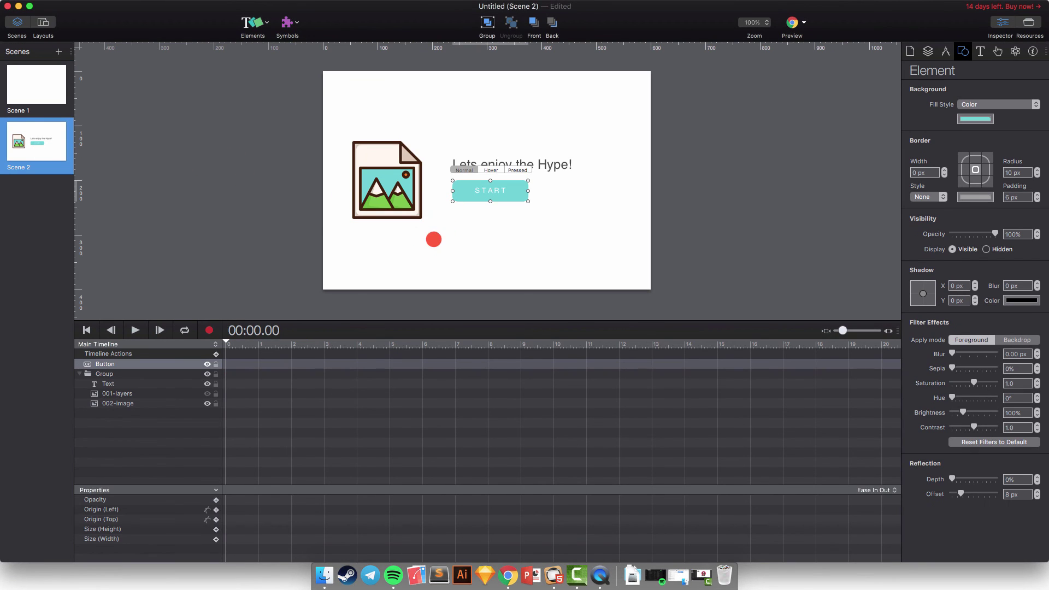
pyautogui.click(264, 213)
pyautogui.click(512, 191)
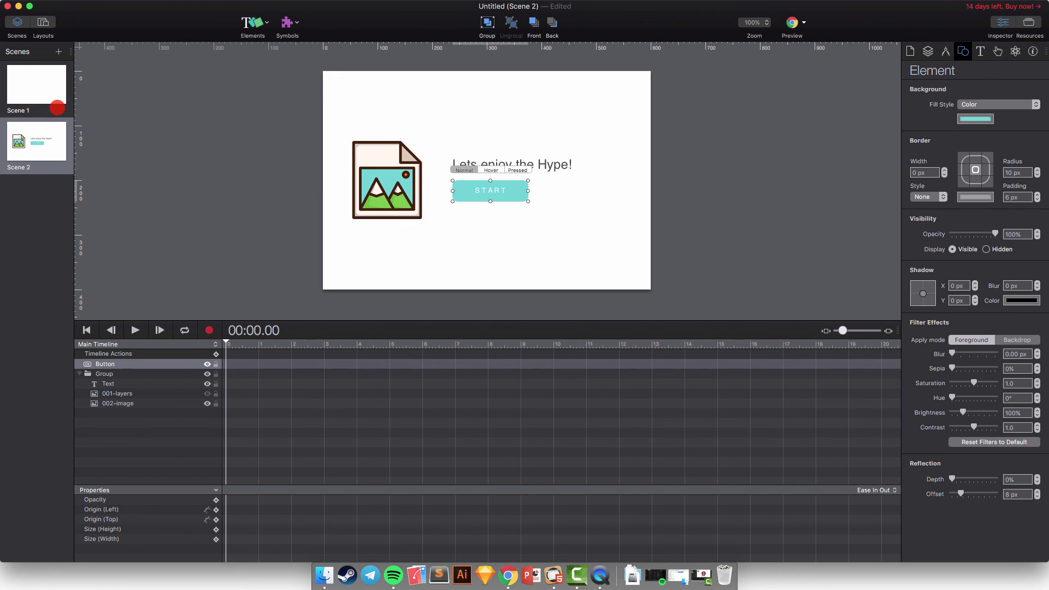
pyautogui.click(947, 51)
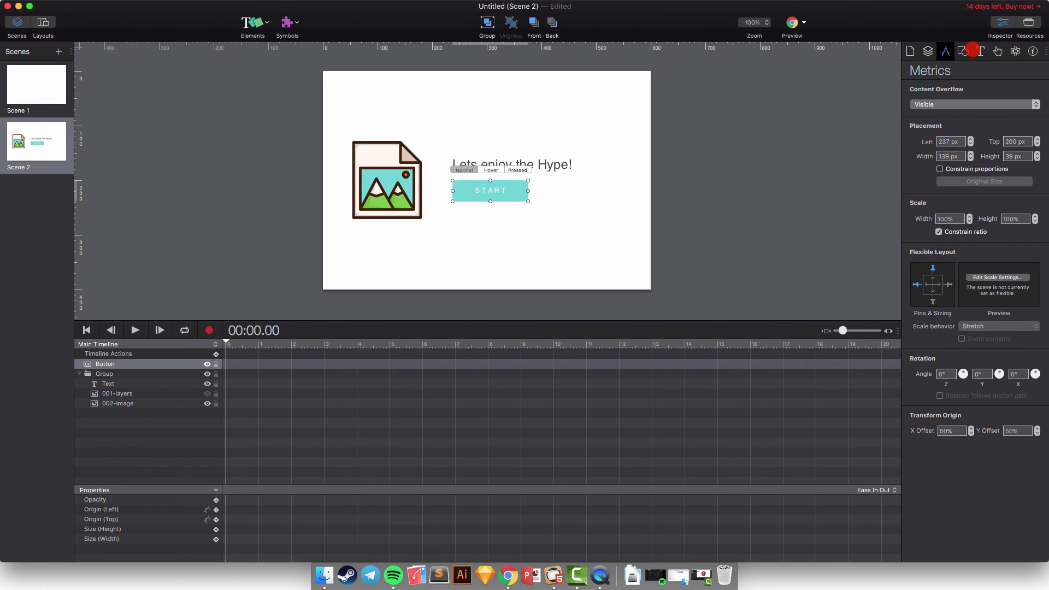
pyautogui.click(998, 50)
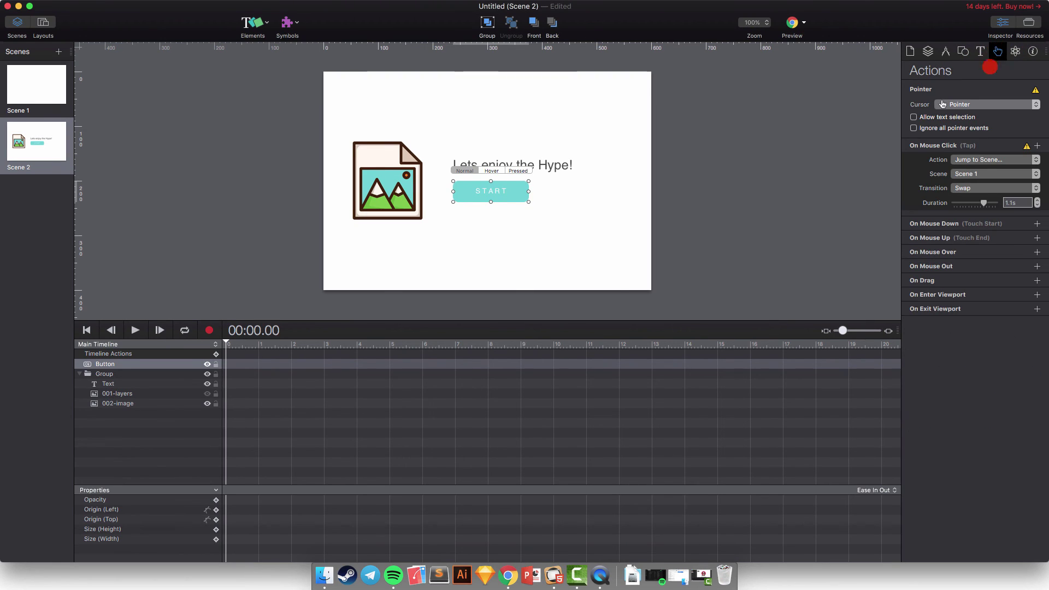
pyautogui.click(965, 159)
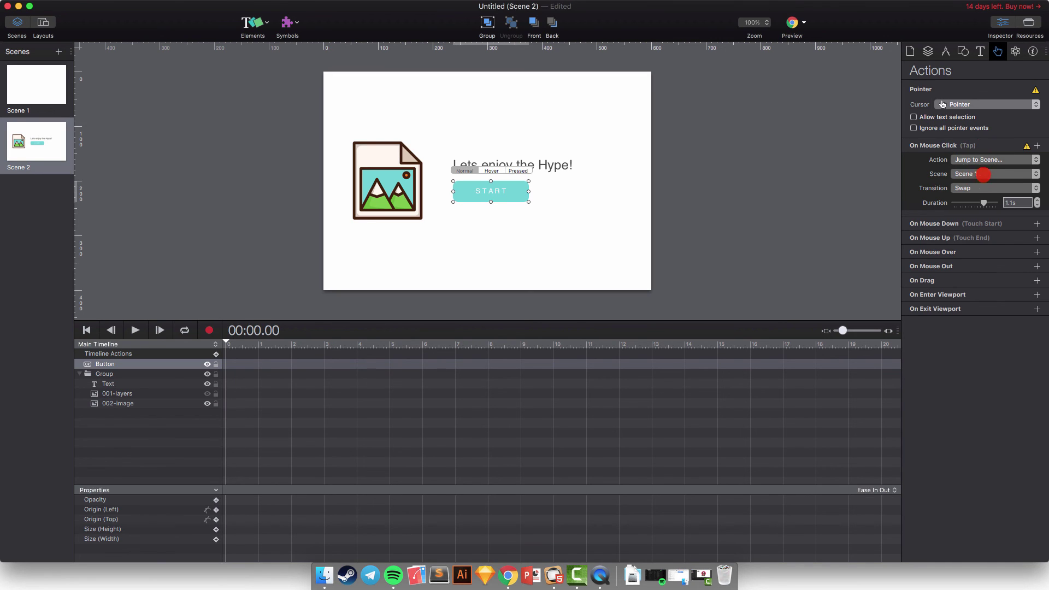
# Preview the presentation in Google Chrome, close the old preview tab, test the START button and switch back to Tumult Hype.
pyautogui.click(792, 22)
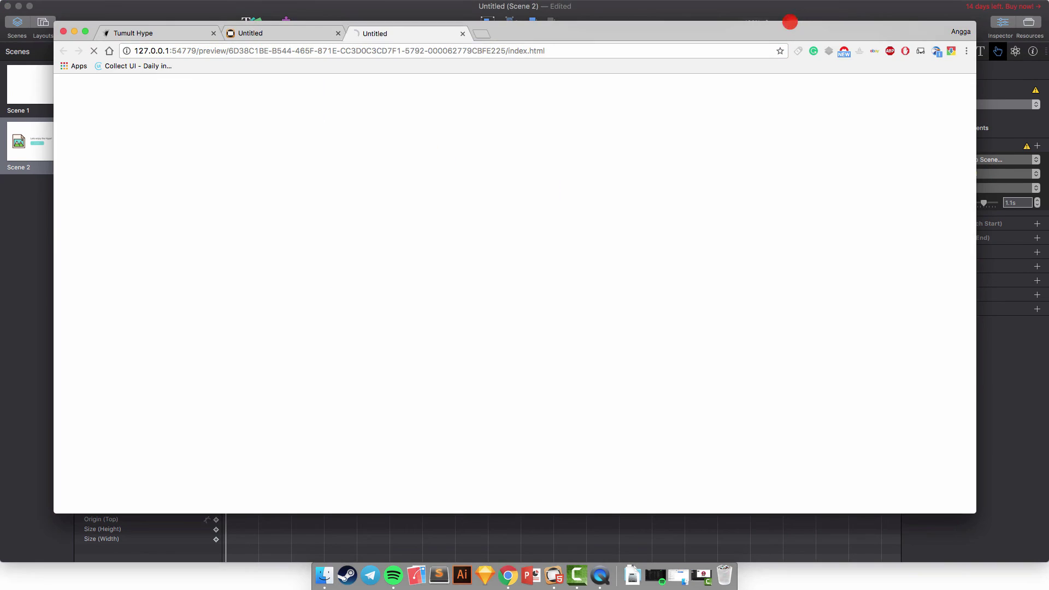
pyautogui.click(340, 34)
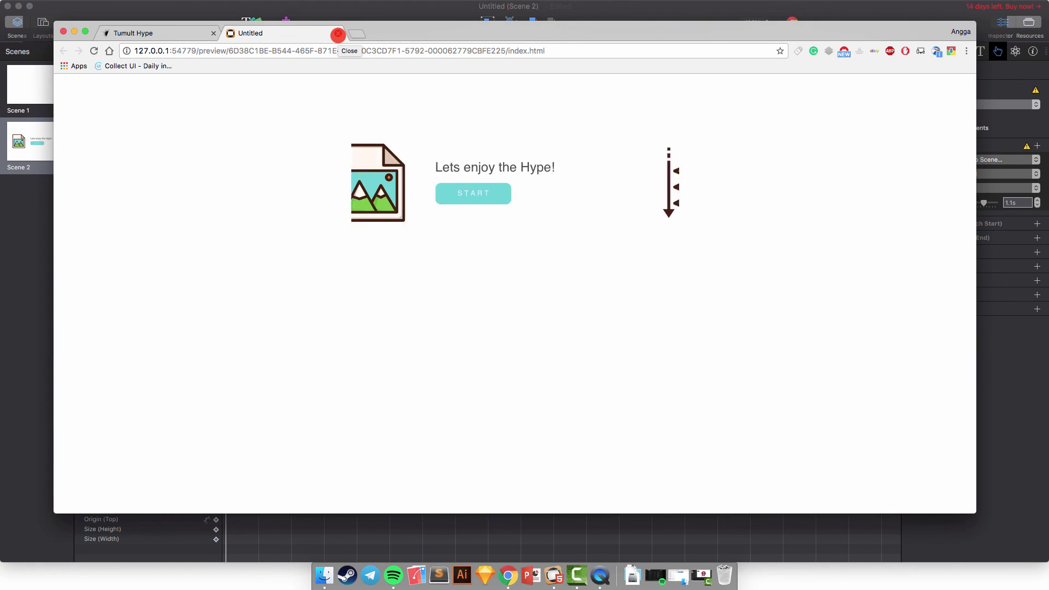
pyautogui.click(524, 194)
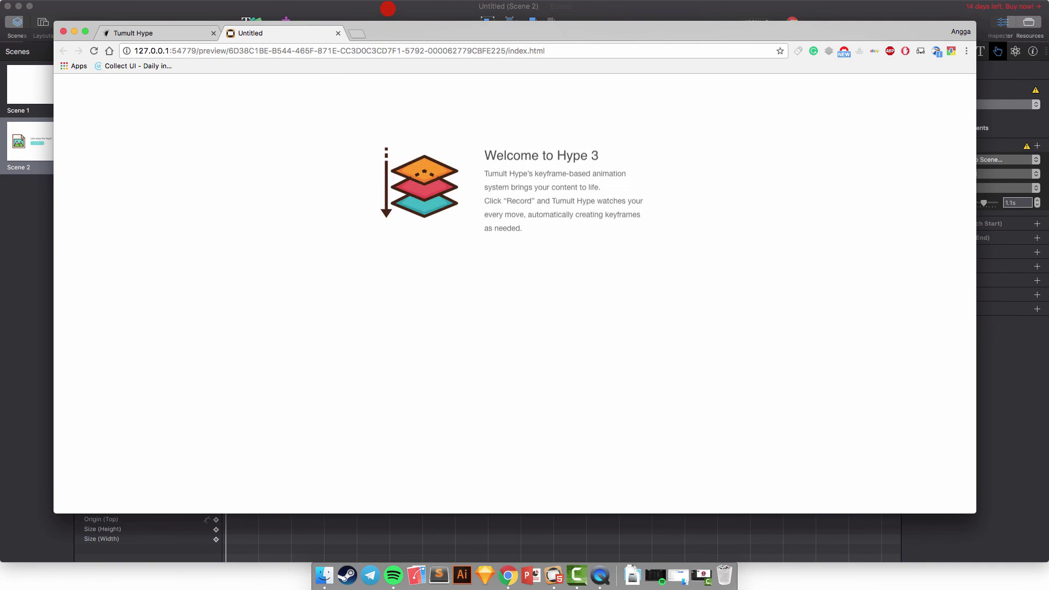
pyautogui.press('super+Tab')
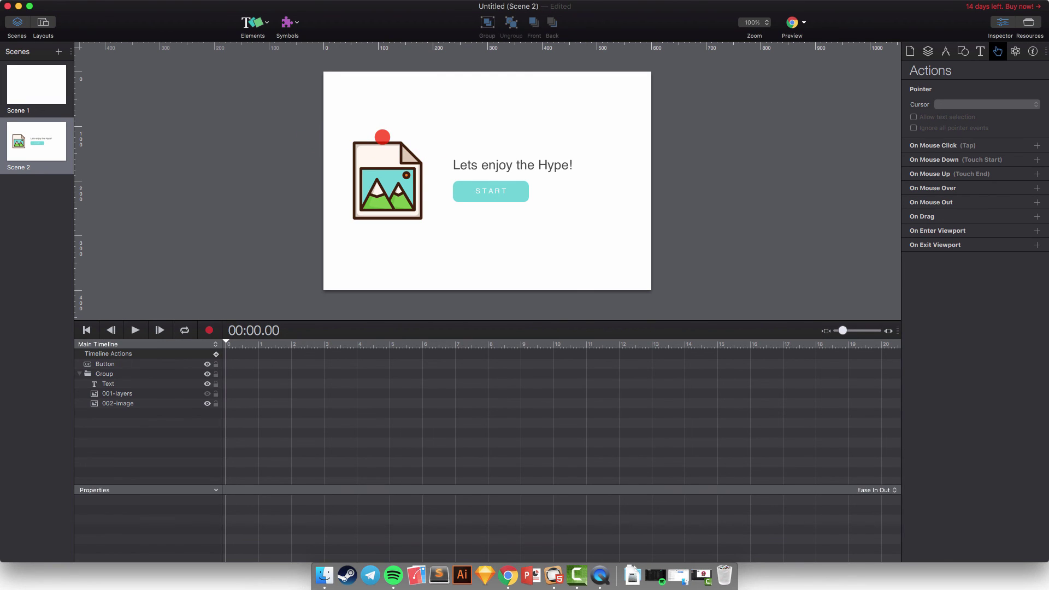
# Export the presentation as an HTML5 folder to the Desktop under the name "First Time by Hype 3".
pyautogui.moveTo(117, 5)
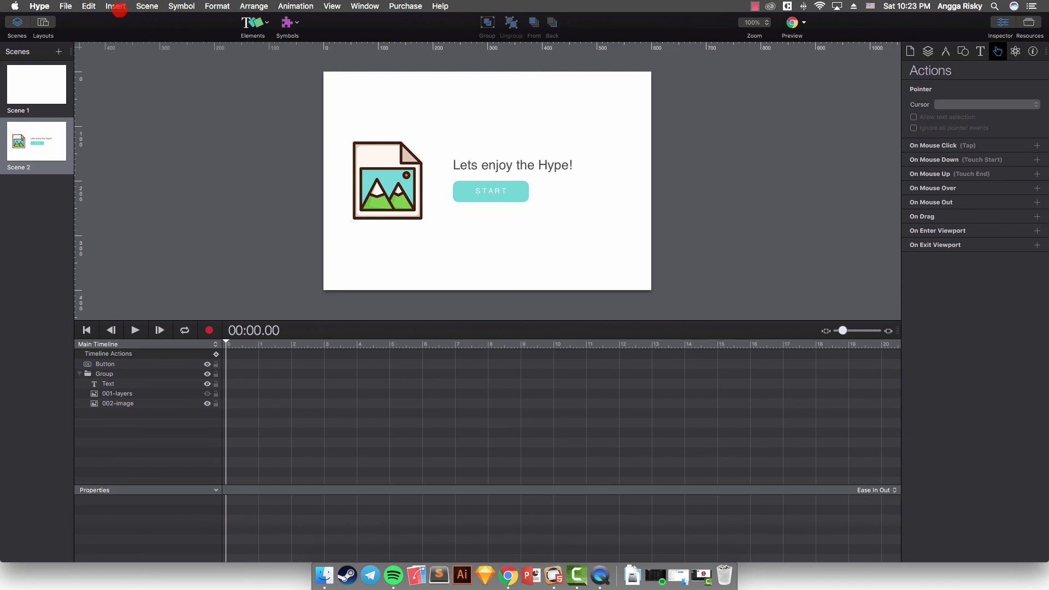
pyautogui.click(65, 6)
pyautogui.moveTo(134, 153)
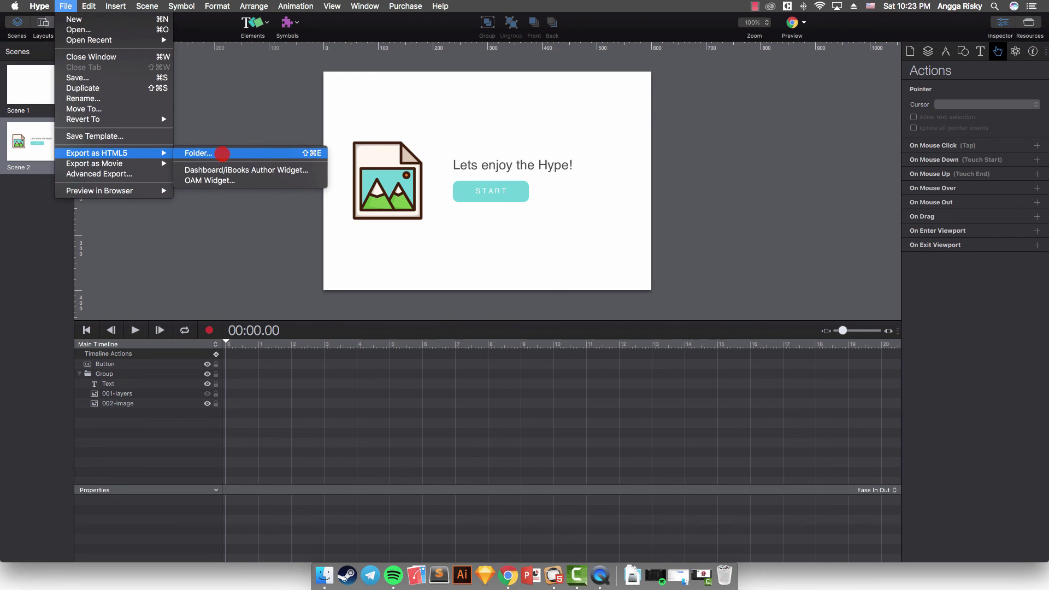
pyautogui.click(224, 153)
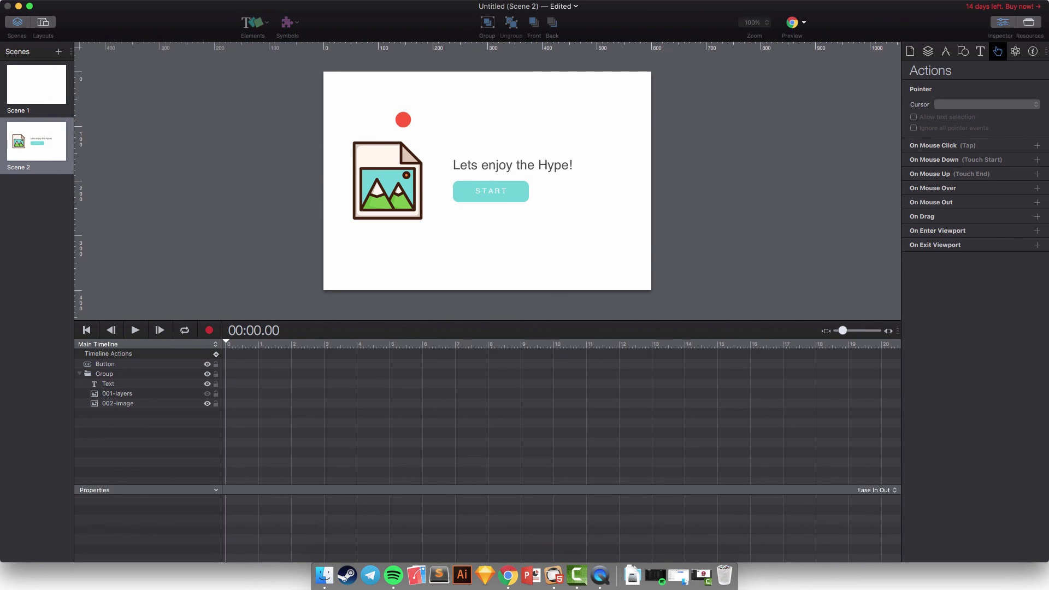
pyautogui.click(613, 245)
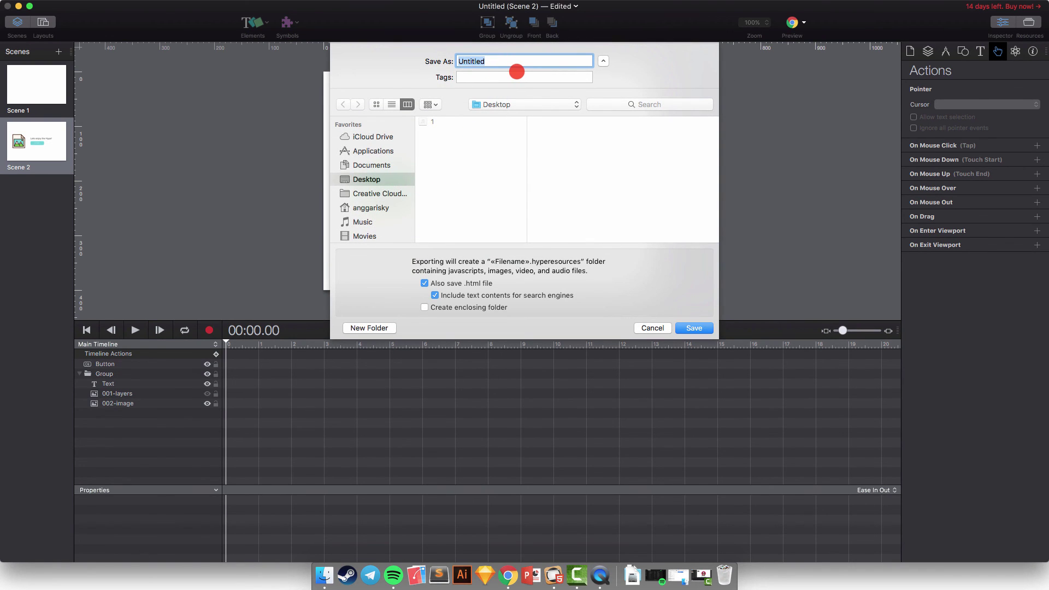
pyautogui.write('First Time by Hype 2')
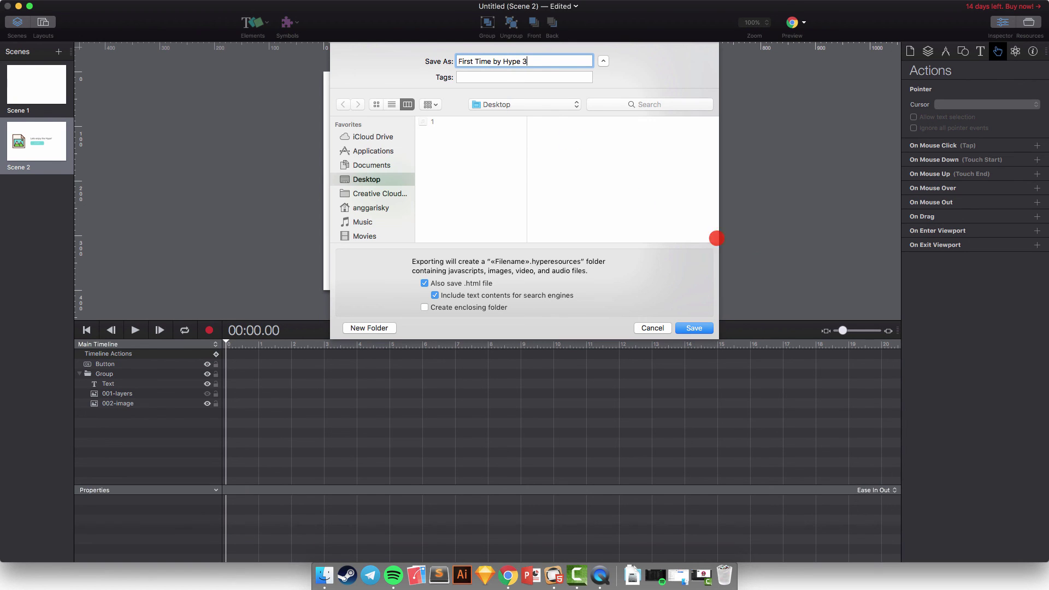
pyautogui.click(684, 328)
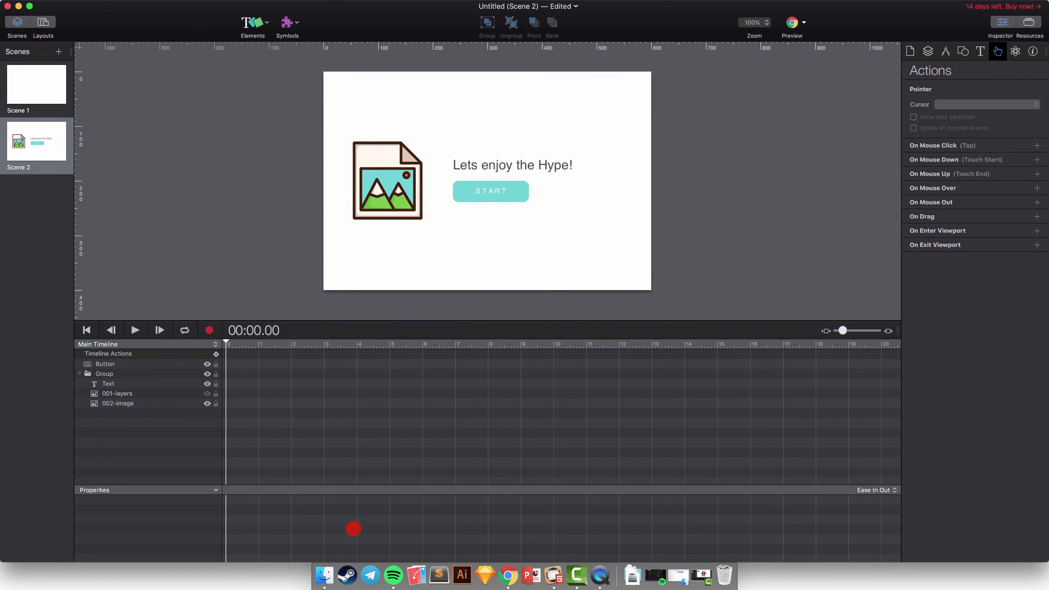
# Switch to Finder and examine the exported HTML file and the contents of its hyperesources folder on the Desktop.
pyautogui.click(316, 546)
pyautogui.moveTo(286, 209); pyautogui.dragTo(450, 191)
pyautogui.click(364, 286)
pyautogui.click(494, 220)
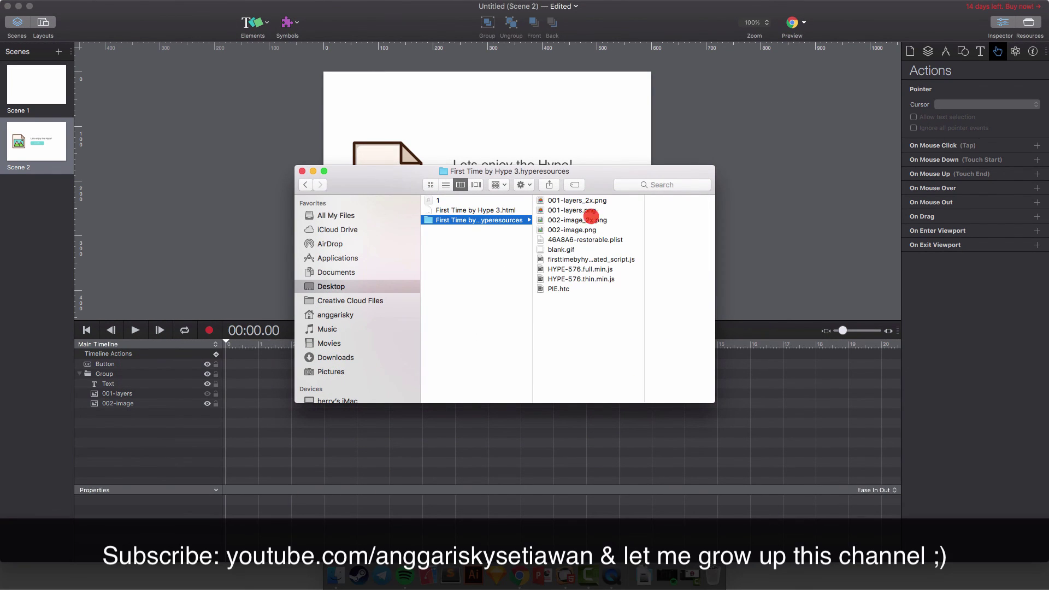
pyautogui.click(500, 210)
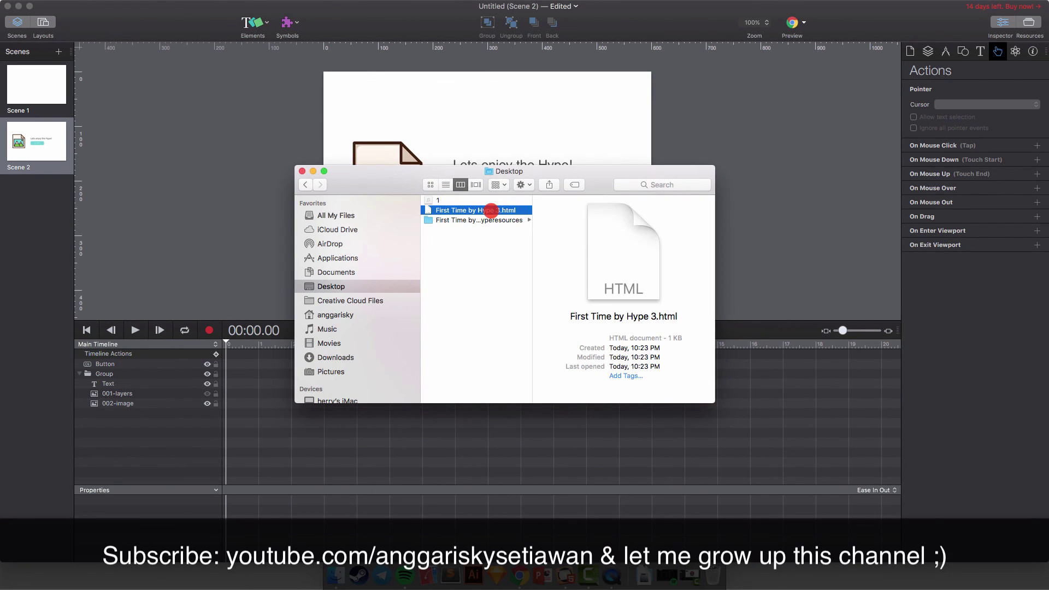
pyautogui.click(507, 220)
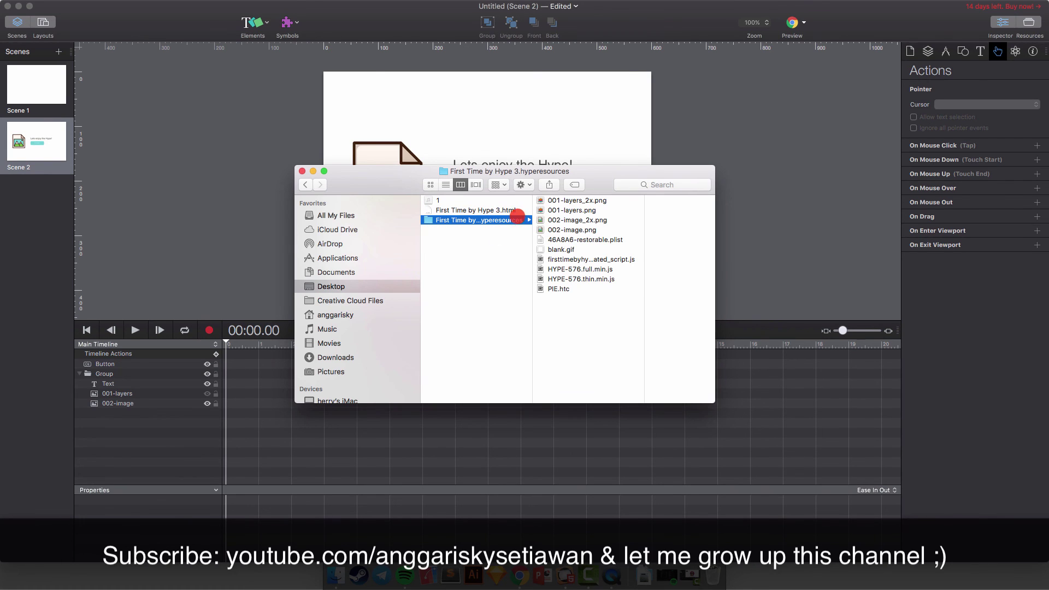
# Open First Time by Hype 3.html in Google Chrome, close the old preview tab and test the START button.
pyautogui.click(525, 210)
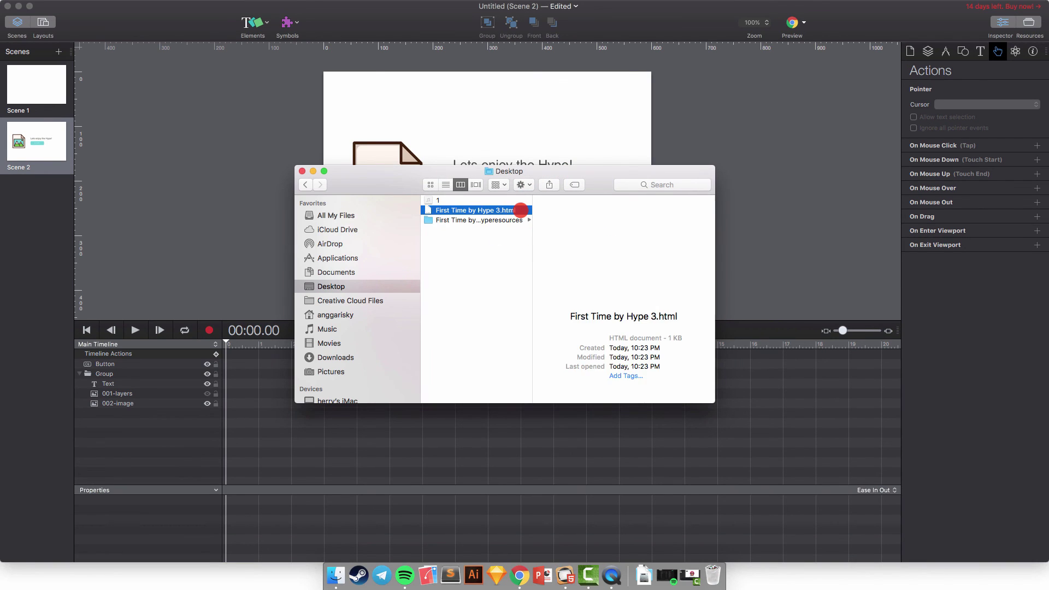
pyautogui.rightClick(523, 210)
pyautogui.moveTo(680, 228)
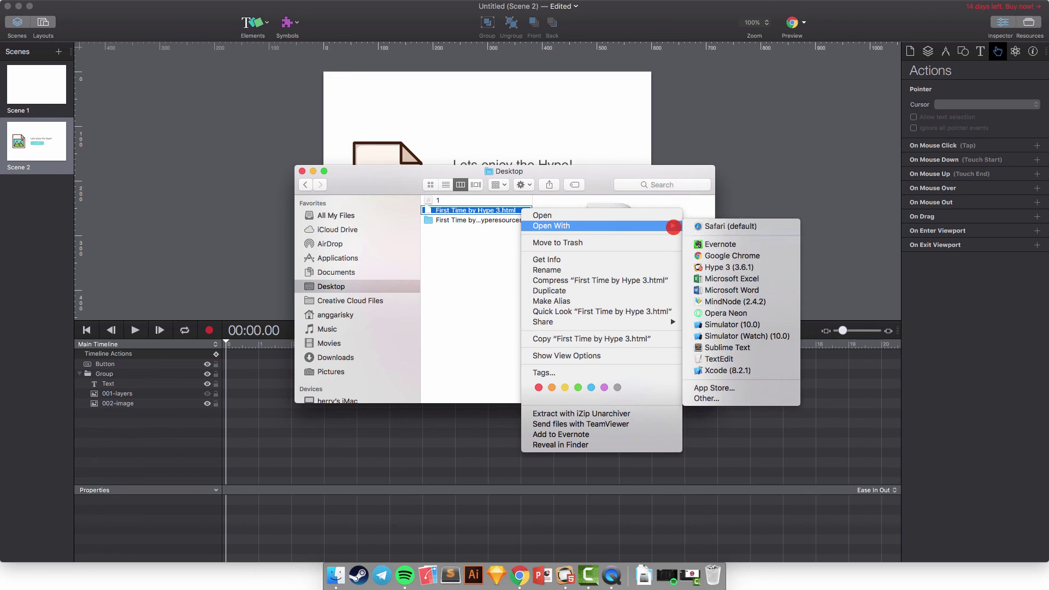
pyautogui.click(687, 252)
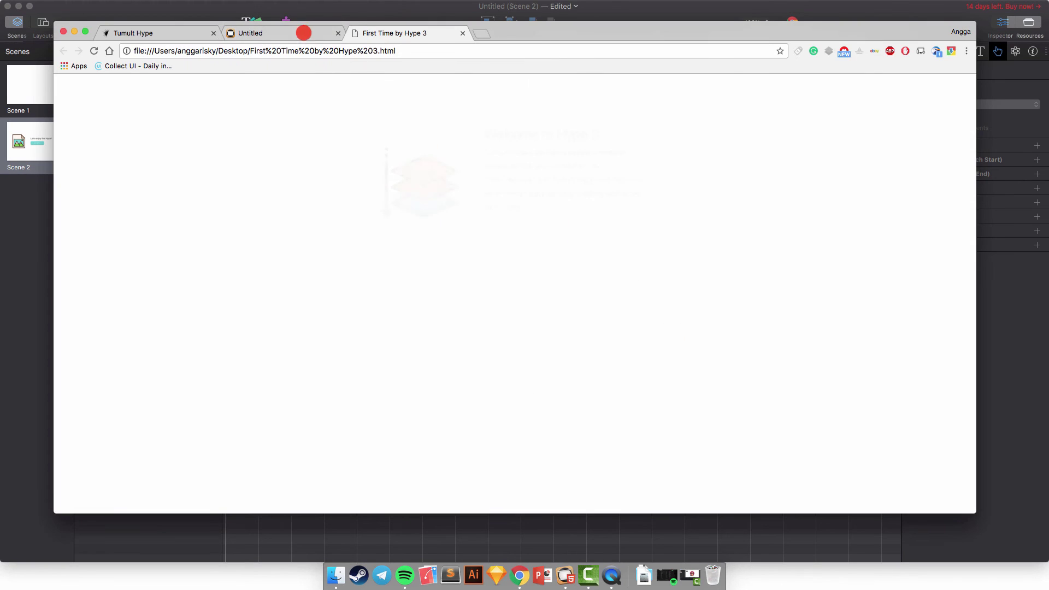
pyautogui.click(338, 33)
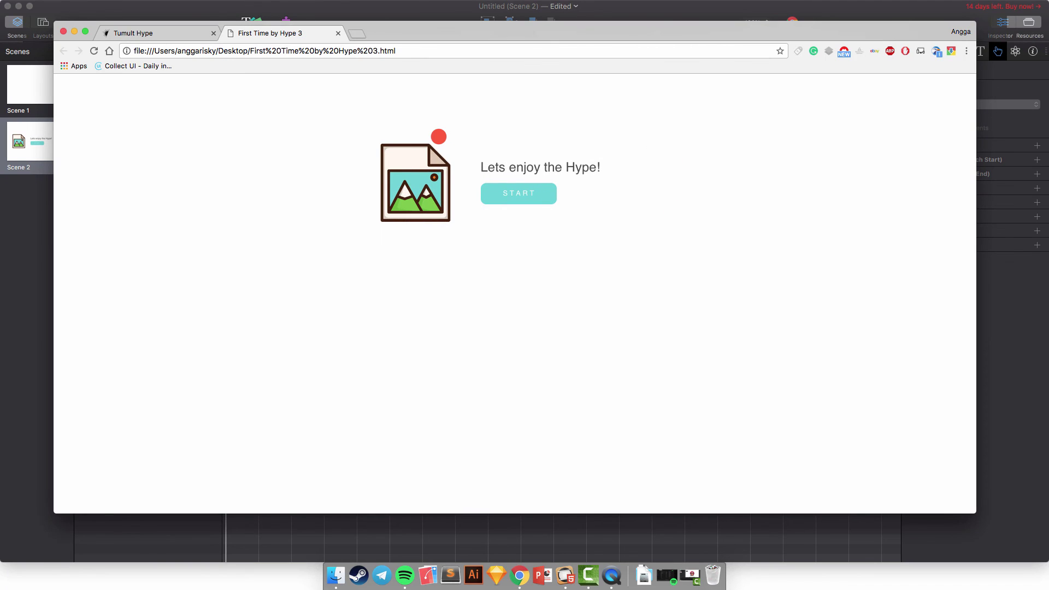
pyautogui.click(526, 192)
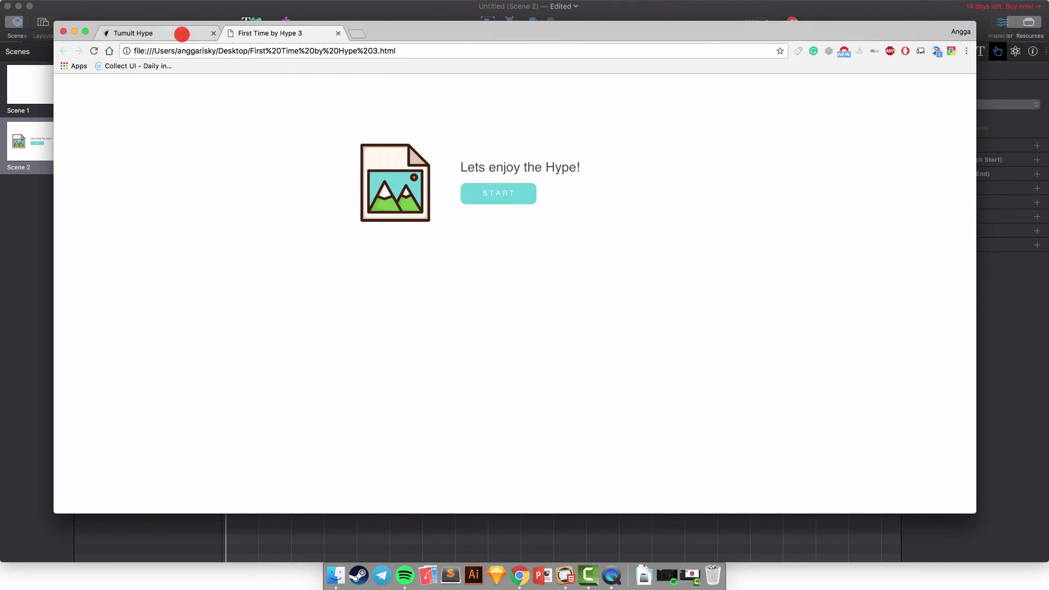
# Look over the Tumult Hype product page in the browser, checking back briefly on the exported presentation.
pyautogui.click(183, 33)
pyautogui.scroll(5, 393, 164)
pyautogui.scroll(-1, 393, 207)
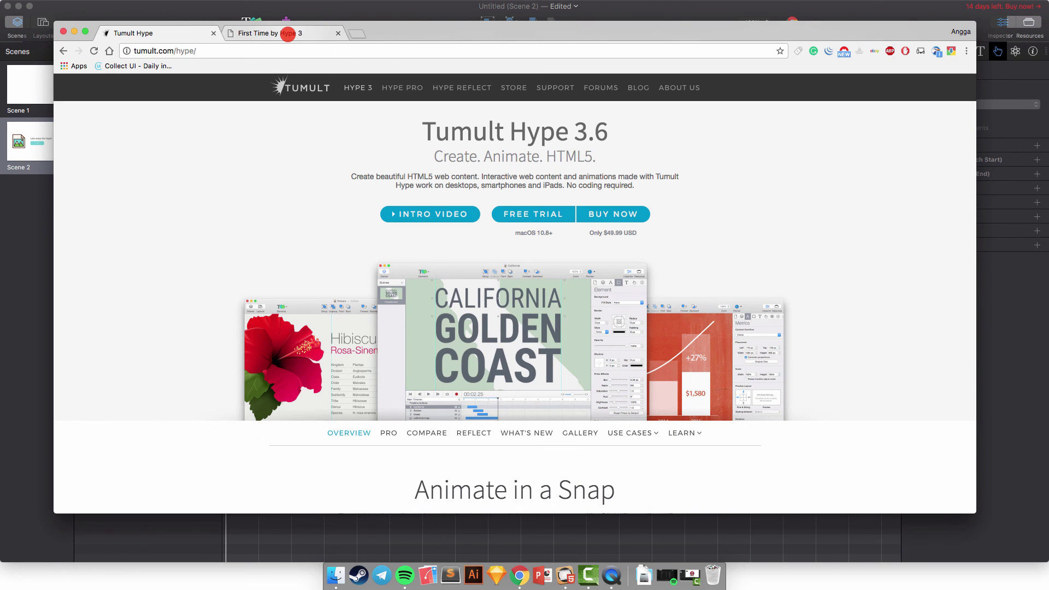
pyautogui.click(288, 34)
pyautogui.click(184, 33)
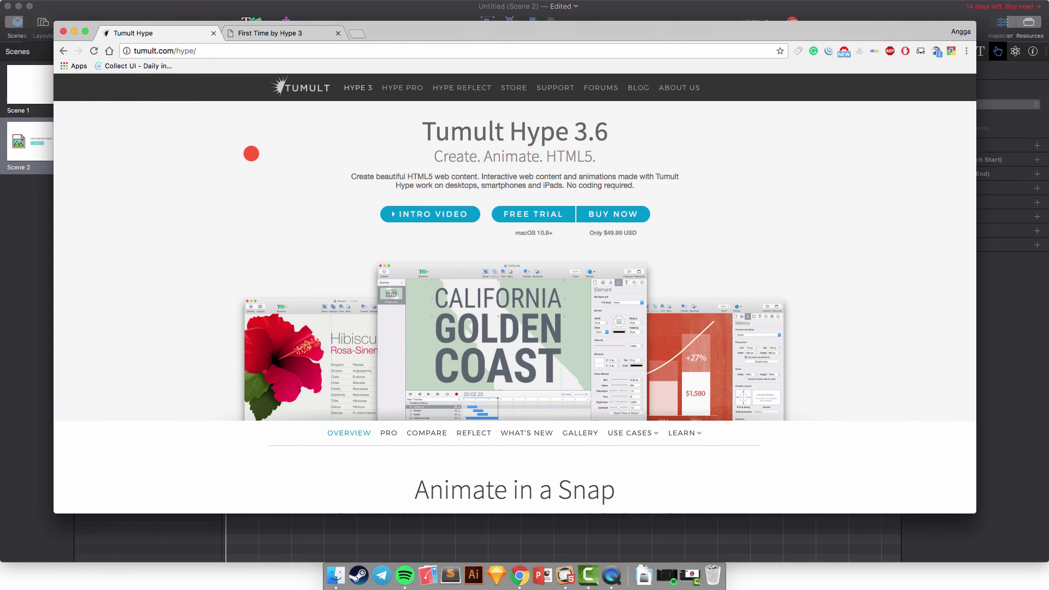